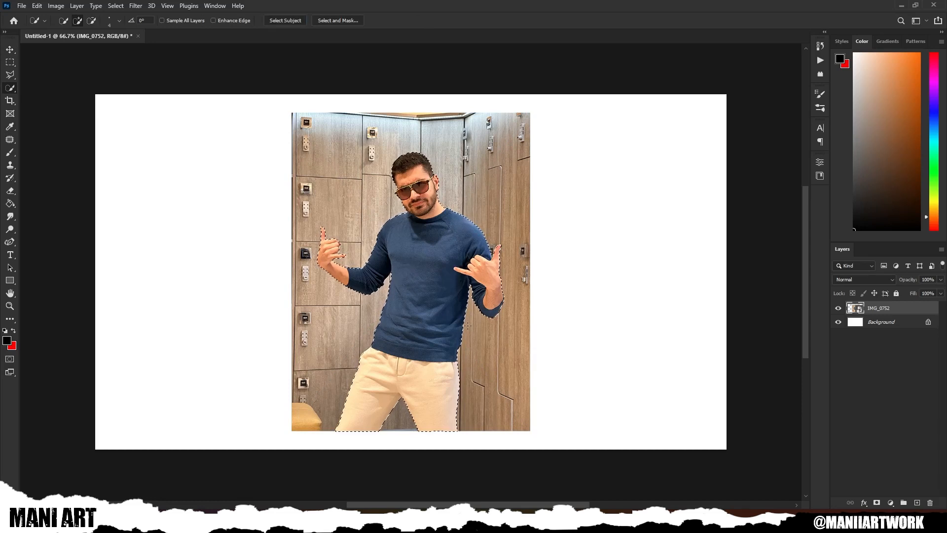
Step: Add a layer mask to the IMG_0752 layer from the selection around the man
{"action": "left_click", "coordinate": [876, 503]}
{"action": "scroll", "coordinate": [481, 304], "scroll_direction": "up", "scroll_amount": 2}
{"action": "left_click_drag", "start_coordinate": [315, 226], "coordinate": [440, 209]}
{"action": "scroll", "coordinate": [296, 184], "scroll_direction": "up", "scroll_amount": 1}
{"action": "left_click_drag", "start_coordinate": [296, 184], "coordinate": [336, 212]}
{"action": "scroll", "coordinate": [203, 165], "scroll_direction": "up", "scroll_amount": 2}
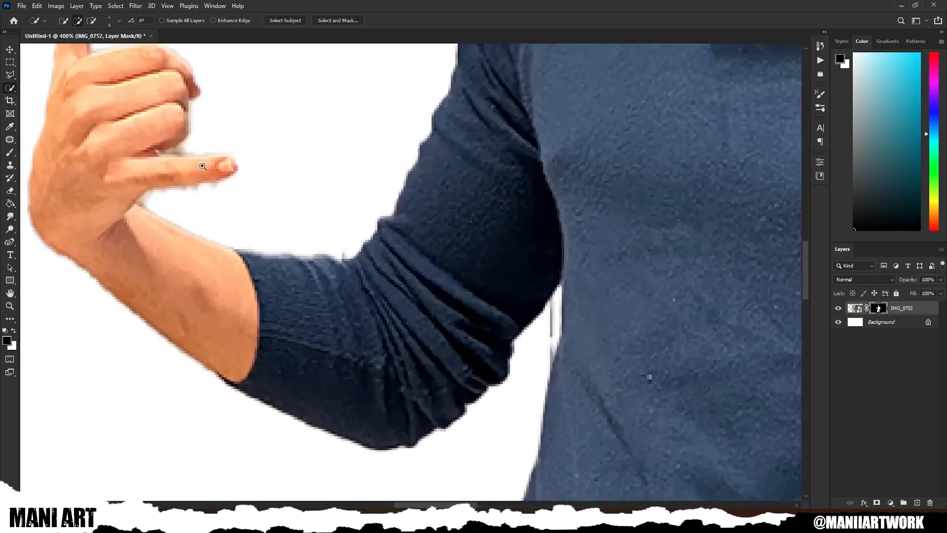
Step: Clean the leftover background out of the layer mask between the fingers of the raised hand on the bent arm
{"action": "left_click_drag", "start_coordinate": [203, 164], "coordinate": [278, 219]}
{"action": "key", "text": "b"}
{"action": "left_click_drag", "start_coordinate": [287, 258], "coordinate": [371, 281]}
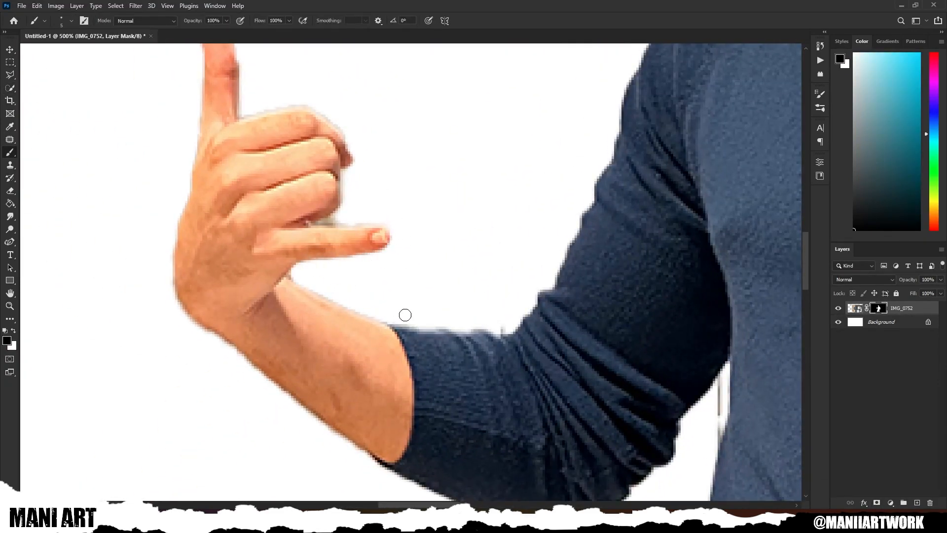
{"action": "left_click_drag", "start_coordinate": [350, 202], "coordinate": [414, 285]}
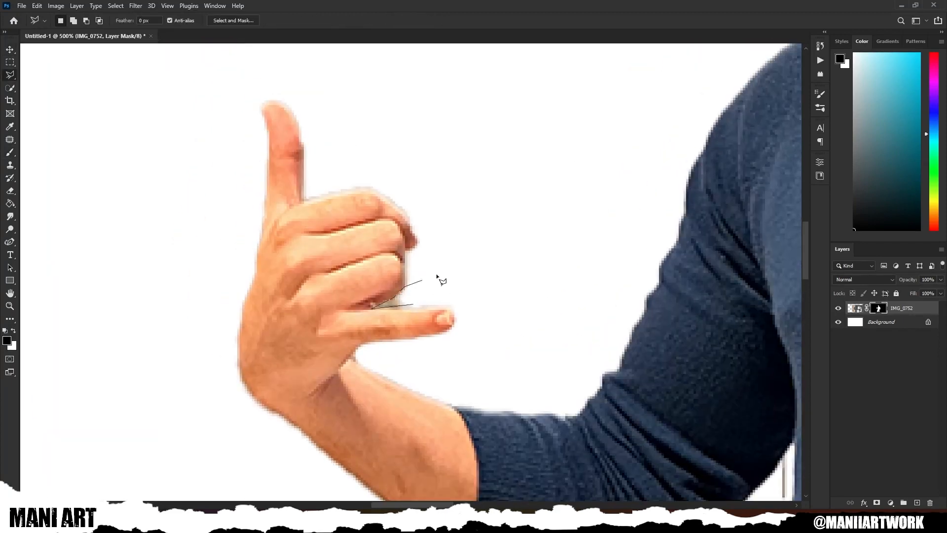
{"action": "scroll", "coordinate": [437, 296], "scroll_direction": "down", "scroll_amount": 2}
{"action": "scroll", "coordinate": [455, 272], "scroll_direction": "down", "scroll_amount": 1}
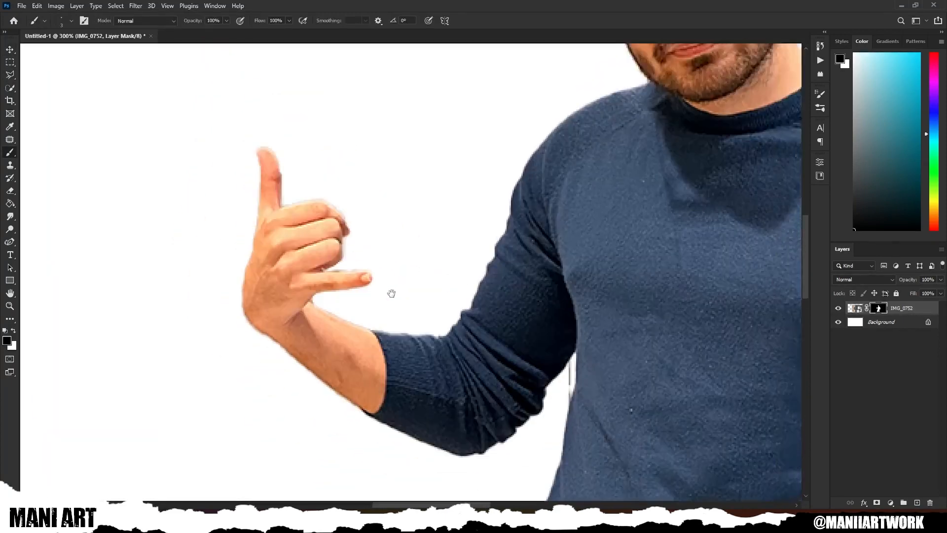
Step: Refine the layer mask edge along the neck, jaw and ear with the Brush, alternating between black and white
{"action": "scroll", "coordinate": [449, 211], "scroll_direction": "up", "scroll_amount": 3}
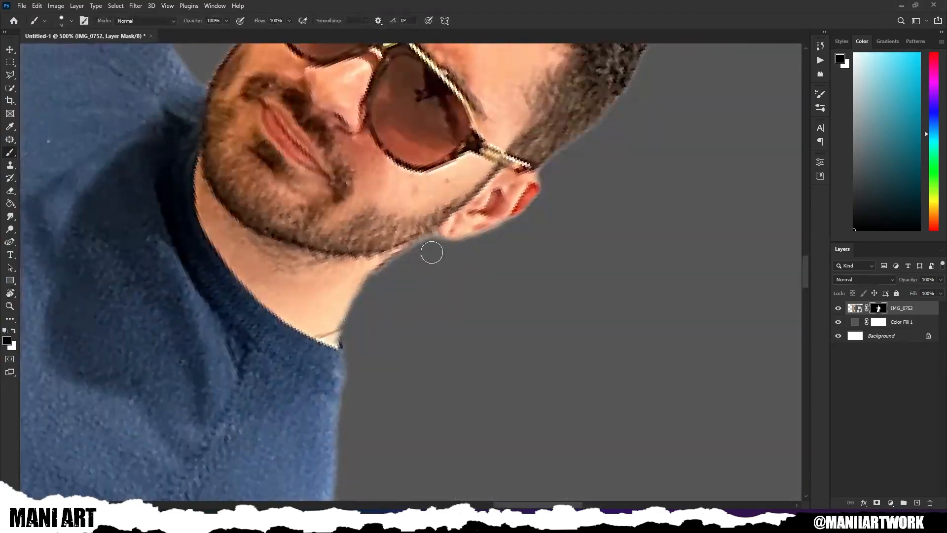
{"action": "scroll", "coordinate": [511, 212], "scroll_direction": "up", "scroll_amount": 2}
{"action": "key", "text": "x"}
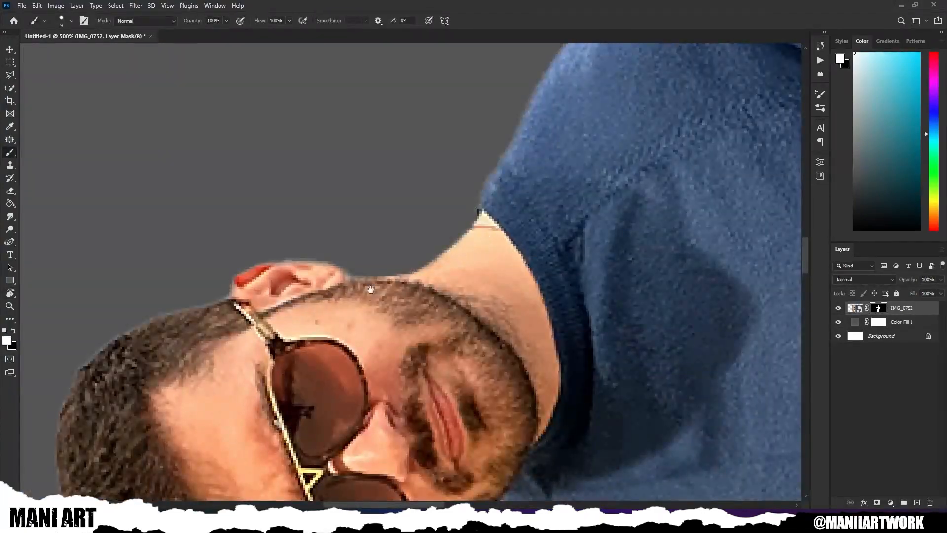
{"action": "left_click_drag", "start_coordinate": [371, 290], "coordinate": [410, 258]}
{"action": "key", "text": "r"}
{"action": "left_click_drag", "start_coordinate": [410, 258], "coordinate": [413, 258]}
{"action": "key", "text": "x"}
{"action": "left_click_drag", "start_coordinate": [393, 217], "coordinate": [531, 190]}
{"action": "left_click_drag", "start_coordinate": [532, 190], "coordinate": [555, 246]}
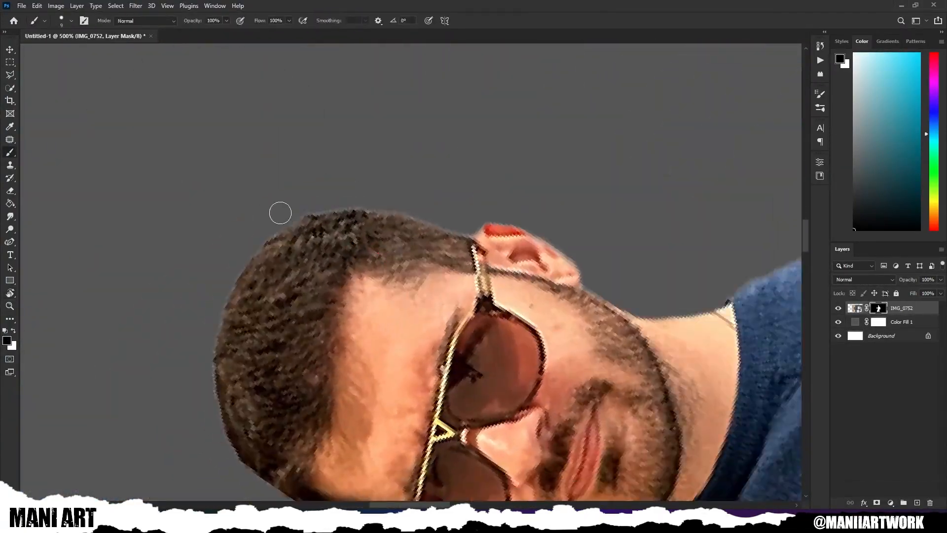
Step: Refine the layer mask edge around the man's hair with the Brush, rotating the canvas to follow the outline
{"action": "key", "text": "r"}
{"action": "mouse_move", "coordinate": [498, 210]}
{"action": "left_mouse_down"}
{"action": "mouse_move", "coordinate": [524, 292]}
{"action": "mouse_move", "coordinate": [418, 355]}
{"action": "left_mouse_up"}
{"action": "mouse_move", "coordinate": [197, 276]}
{"action": "left_mouse_down"}
{"action": "mouse_move", "coordinate": [380, 256]}
{"action": "mouse_move", "coordinate": [359, 211]}
{"action": "mouse_move", "coordinate": [304, 291]}
{"action": "left_mouse_up"}
{"action": "scroll", "coordinate": [360, 211], "scroll_direction": "down", "scroll_amount": 1}
{"action": "scroll", "coordinate": [361, 205], "scroll_direction": "up", "scroll_amount": 1}
{"action": "key", "text": "r"}
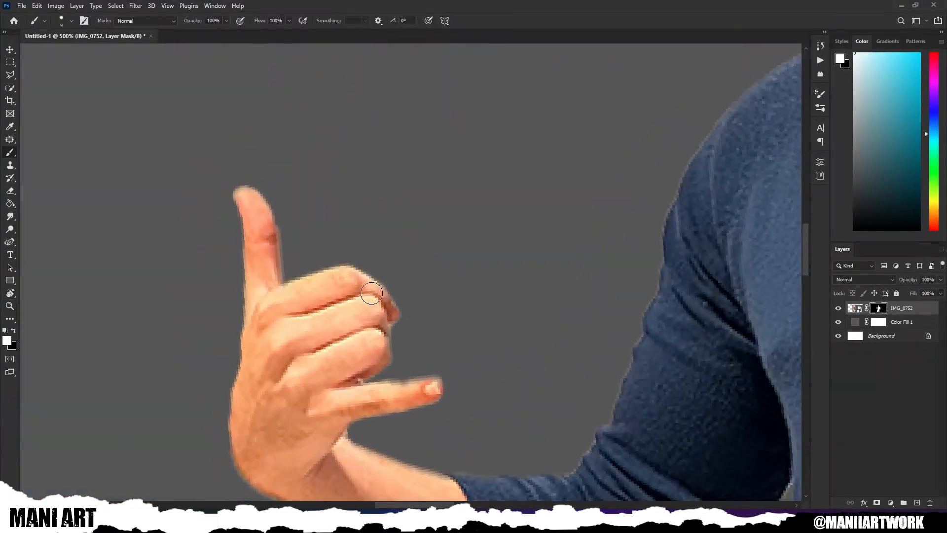
Step: Refine the layer mask around the knuckles, little finger, forearm and sleeve, switching between white and black paint
{"action": "left_click_drag", "start_coordinate": [372, 293], "coordinate": [429, 321]}
{"action": "key", "text": "x"}
{"action": "scroll", "coordinate": [347, 258], "scroll_direction": "down", "scroll_amount": 1}
{"action": "left_click_drag", "start_coordinate": [493, 434], "coordinate": [419, 281]}
{"action": "key", "text": "x"}
{"action": "scroll", "coordinate": [419, 282], "scroll_direction": "up", "scroll_amount": 1}
{"action": "scroll", "coordinate": [385, 160], "scroll_direction": "down", "scroll_amount": 2}
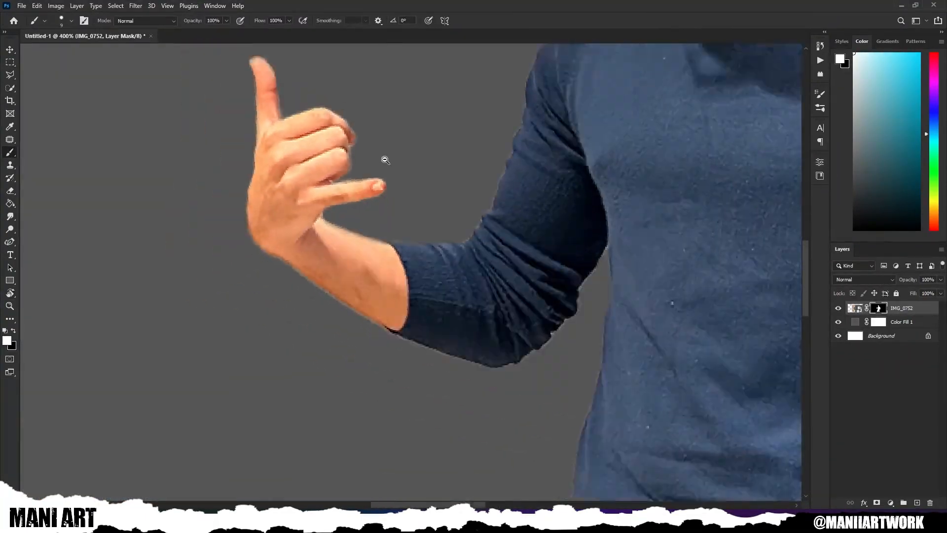
{"action": "key", "text": "ctrl+alt+r"}
{"action": "scroll", "coordinate": [402, 208], "scroll_direction": "up", "scroll_amount": 2}
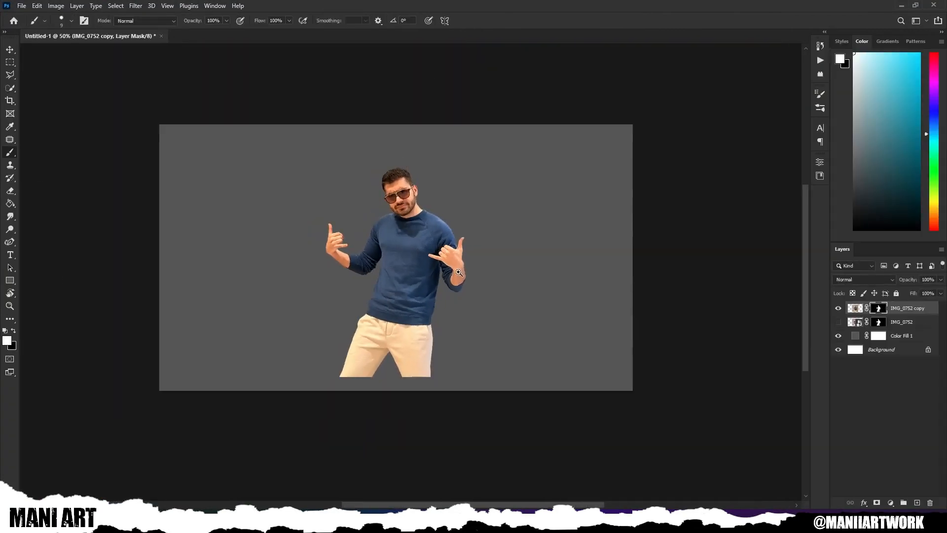
Step: Scale the IMG_0752 copy layer to about 160%, rotate it about -2.2°, and place the man on the canvas's right side
{"action": "key", "text": "ctrl+t"}
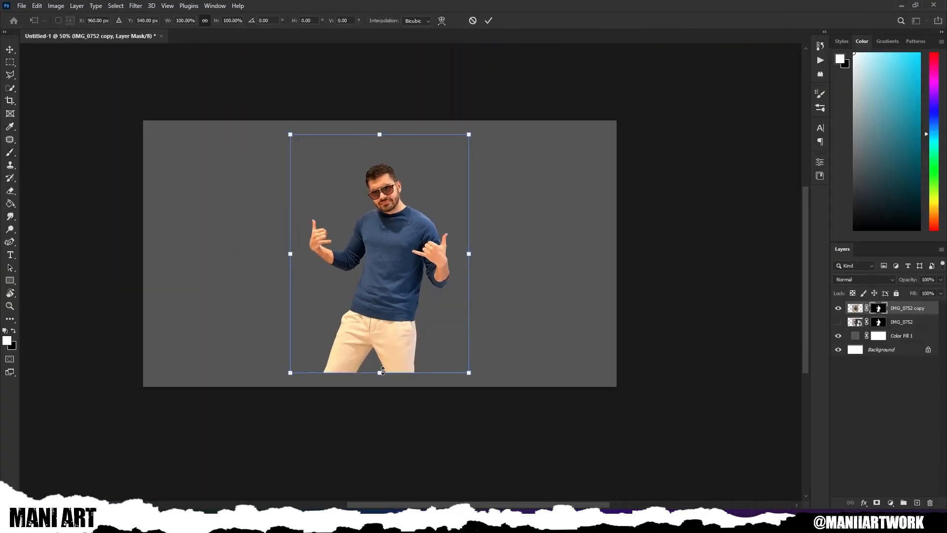
{"action": "left_click_drag", "start_coordinate": [380, 130], "coordinate": [530, 85]}
{"action": "left_click_drag", "start_coordinate": [520, 111], "coordinate": [505, 84]}
{"action": "left_click_drag", "start_coordinate": [525, 112], "coordinate": [511, 117]}
{"action": "left_click_drag", "start_coordinate": [661, 129], "coordinate": [655, 123]}
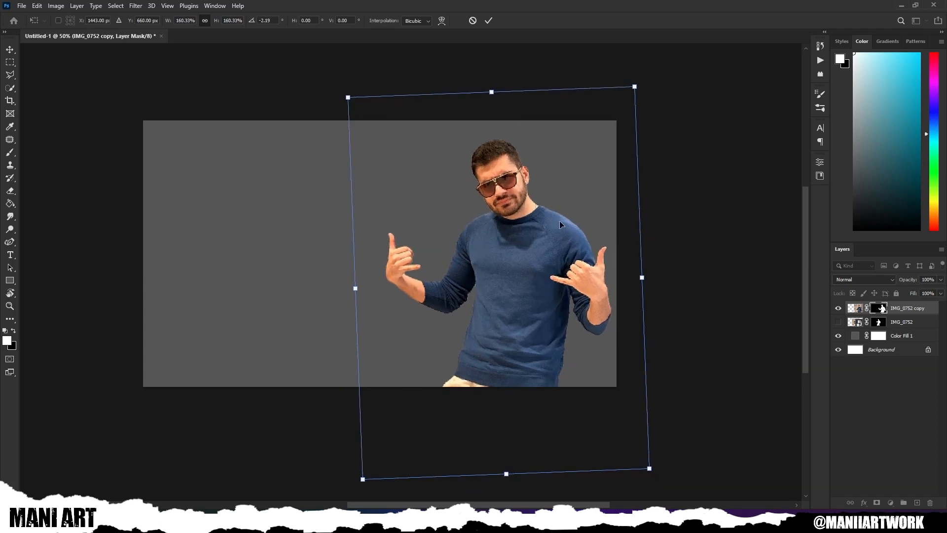
Step: Fine-tune the transformed man's size and position so he fills the canvas height with the legs cut off below
{"action": "left_click_drag", "start_coordinate": [559, 221], "coordinate": [559, 231]}
{"action": "left_click_drag", "start_coordinate": [516, 100], "coordinate": [515, 86]}
{"action": "left_click_drag", "start_coordinate": [515, 108], "coordinate": [514, 116]}
{"action": "left_click_drag", "start_coordinate": [490, 92], "coordinate": [489, 86]}
{"action": "left_click_drag", "start_coordinate": [503, 123], "coordinate": [498, 131]}
{"action": "left_click_drag", "start_coordinate": [483, 90], "coordinate": [484, 86]}
{"action": "left_click_drag", "start_coordinate": [470, 128], "coordinate": [470, 131]}
{"action": "left_click_drag", "start_coordinate": [484, 88], "coordinate": [485, 84]}
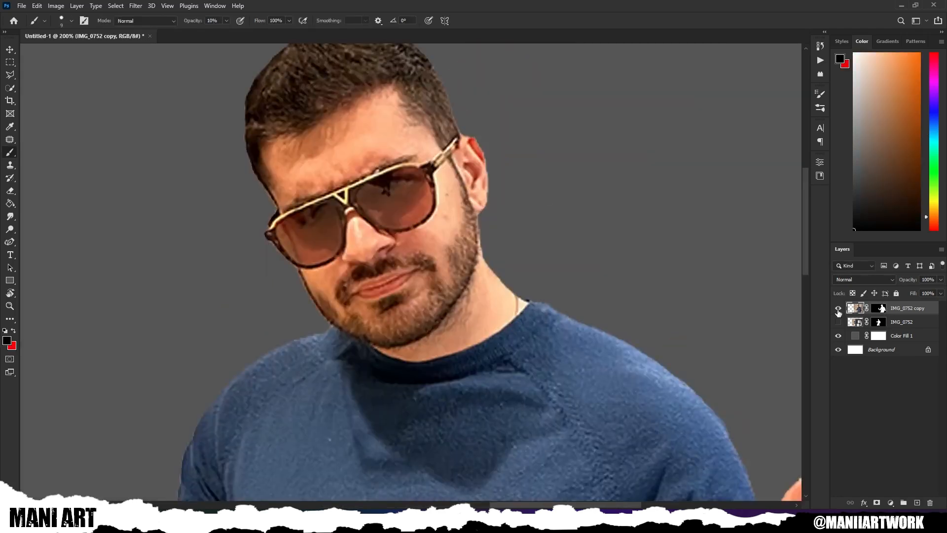
Step: Hide the IMG_0752 copy layer and smooth the cheek skin on IMG_0752 copy 2 with the Mixer Brush
{"action": "left_click", "coordinate": [838, 322]}
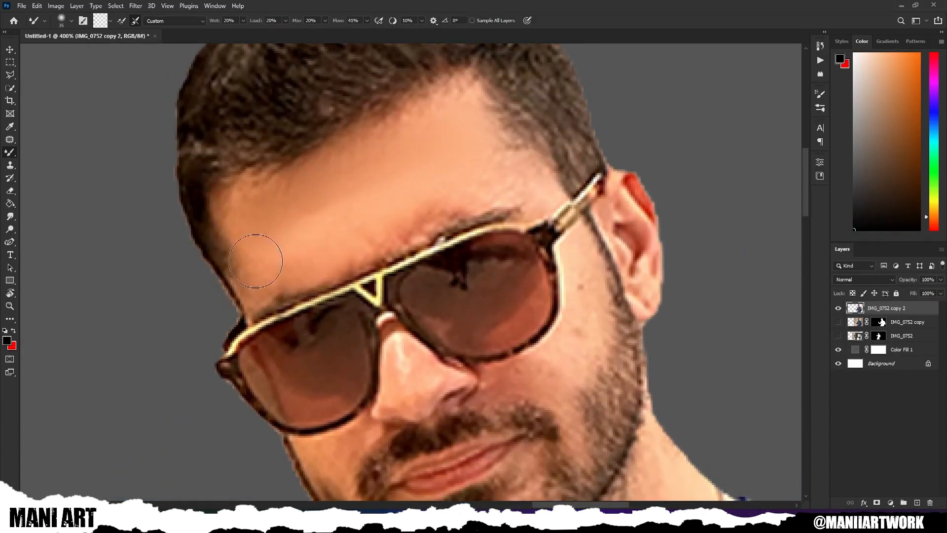
{"action": "mouse_move", "coordinate": [585, 307]}
{"action": "left_mouse_down"}
{"action": "mouse_move", "coordinate": [546, 219]}
{"action": "mouse_move", "coordinate": [494, 264]}
{"action": "left_mouse_up"}
{"action": "key", "text": "bracketleft"}
{"action": "key", "text": "bracketleft"}
{"action": "key", "text": "bracketleft"}
{"action": "key", "text": "bracketleft"}
{"action": "left_click_drag", "start_coordinate": [488, 244], "coordinate": [493, 247]}
{"action": "key", "text": "bracketleft"}
{"action": "scroll", "coordinate": [426, 273], "scroll_direction": "up", "scroll_amount": 1}
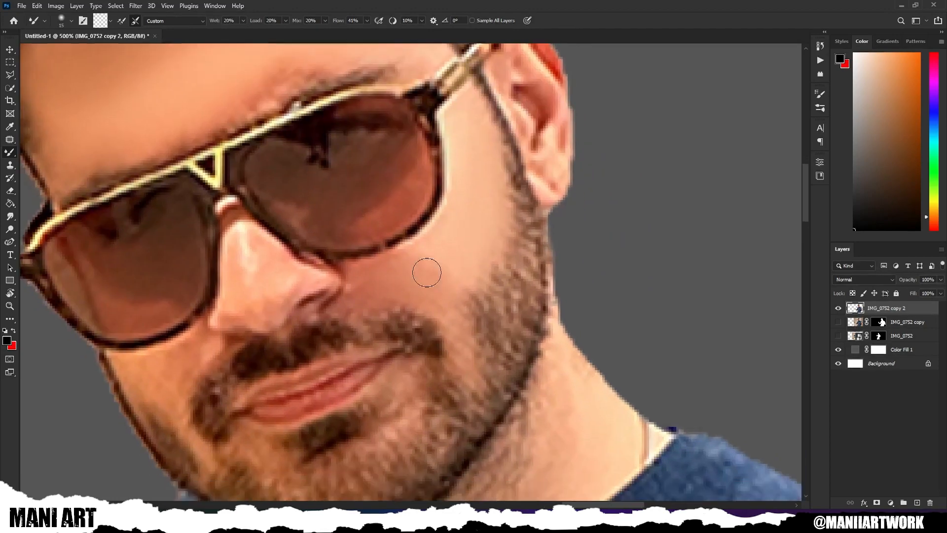
Step: Smooth the skin on the nose, the other cheek and around the lips with a smaller Mixer Brush
{"action": "left_click_drag", "start_coordinate": [426, 280], "coordinate": [390, 294]}
{"action": "key", "text": "bracketleft"}
{"action": "key", "text": "bracketleft"}
{"action": "key", "text": "bracketleft"}
{"action": "key", "text": "bracketleft"}
{"action": "mouse_move", "coordinate": [176, 387]}
{"action": "left_mouse_down"}
{"action": "mouse_move", "coordinate": [400, 272]}
{"action": "mouse_move", "coordinate": [399, 239]}
{"action": "left_mouse_up"}
{"action": "key", "text": "bracketright"}
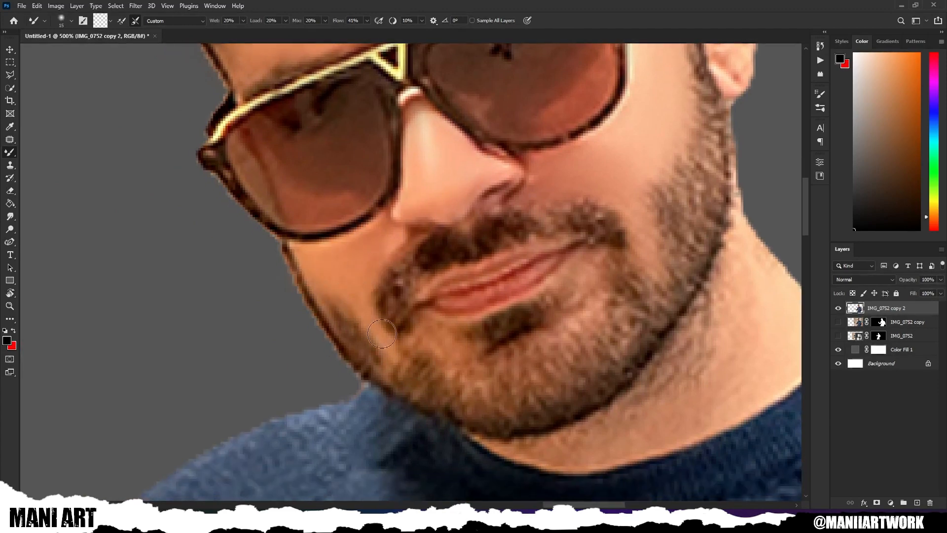
{"action": "left_click_drag", "start_coordinate": [479, 300], "coordinate": [370, 349]}
{"action": "left_click_drag", "start_coordinate": [480, 308], "coordinate": [475, 279]}
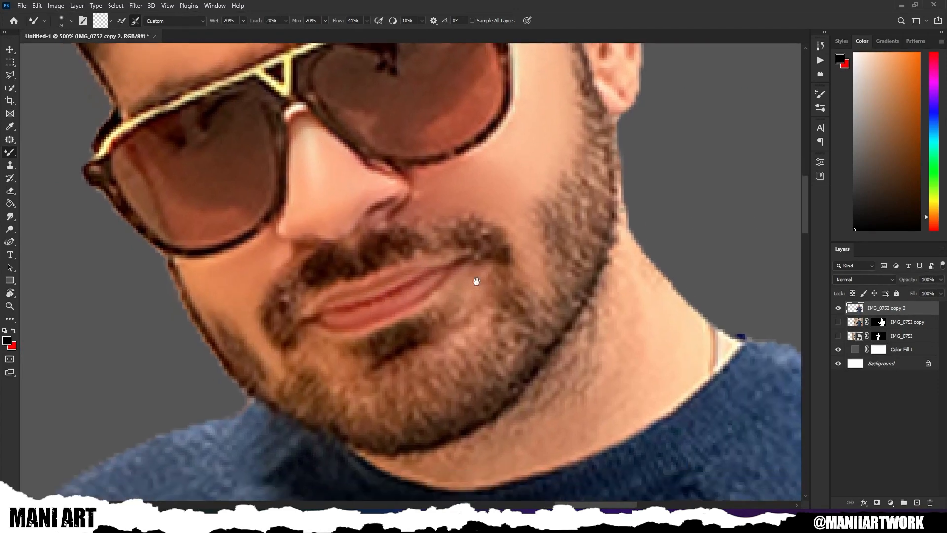
Step: Smooth the neck skin below the beard with a larger Mixer Brush
{"action": "left_click_drag", "start_coordinate": [448, 347], "coordinate": [385, 425]}
{"action": "key", "text": "bracketright"}
{"action": "key", "text": "bracketright"}
{"action": "scroll", "coordinate": [426, 251], "scroll_direction": "down", "scroll_amount": 1}
{"action": "scroll", "coordinate": [426, 251], "scroll_direction": "down", "scroll_amount": 1}
{"action": "key", "text": "bracketright"}
{"action": "key", "text": "bracketright"}
{"action": "key", "text": "bracketright"}
{"action": "key", "text": "bracketright"}
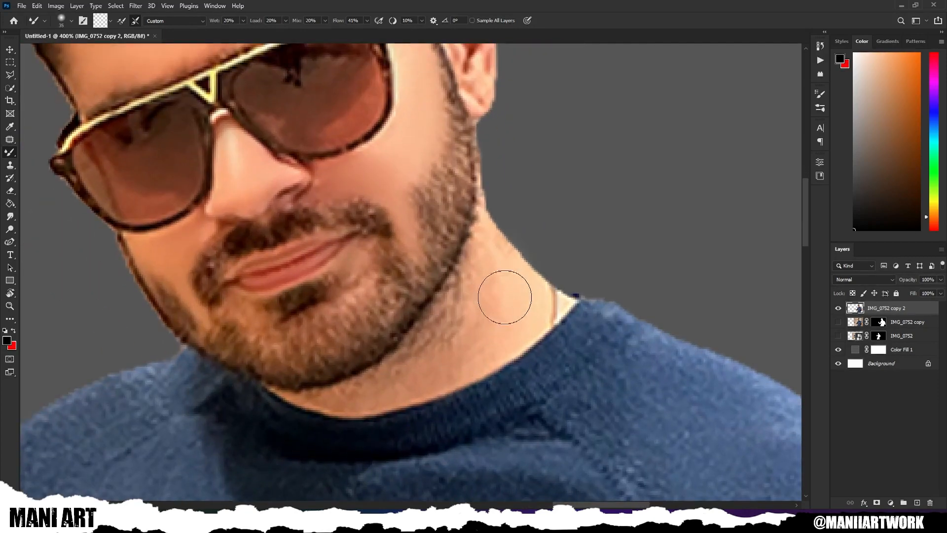
Step: Blend away the reflections in both sunglasses lenses with the Mixer Brush
{"action": "left_click_drag", "start_coordinate": [329, 130], "coordinate": [449, 212]}
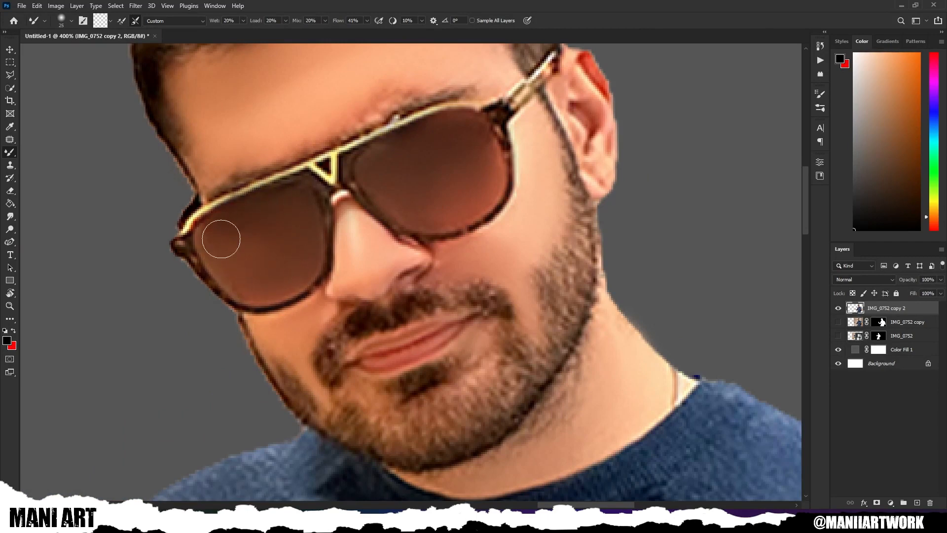
{"action": "scroll", "coordinate": [399, 187], "scroll_direction": "down", "scroll_amount": 3}
{"action": "scroll", "coordinate": [384, 251], "scroll_direction": "up", "scroll_amount": 2}
{"action": "left_click_drag", "start_coordinate": [360, 138], "coordinate": [387, 241]}
{"action": "scroll", "coordinate": [380, 227], "scroll_direction": "up", "scroll_amount": 1}
{"action": "key", "text": "bracketright"}
{"action": "key", "text": "bracketright"}
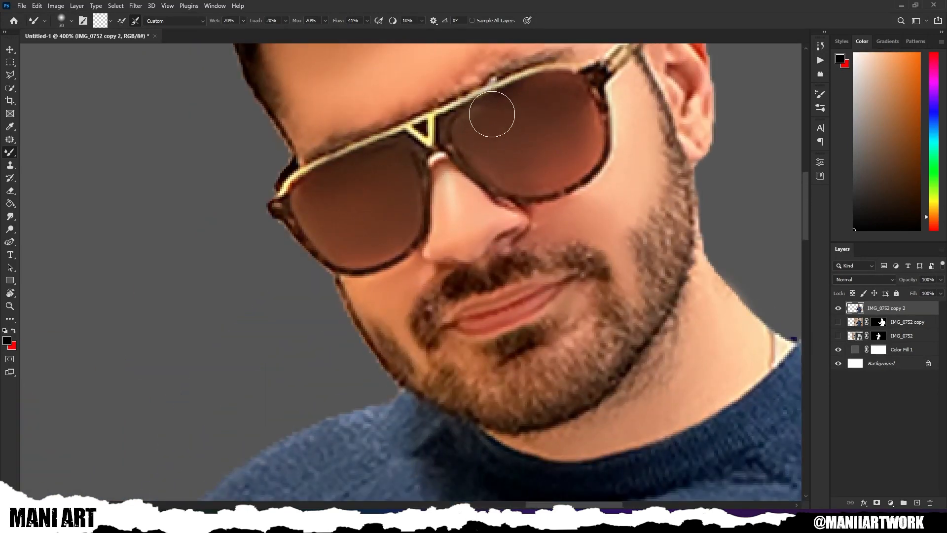
{"action": "scroll", "coordinate": [492, 114], "scroll_direction": "down", "scroll_amount": 4}
{"action": "left_click_drag", "start_coordinate": [562, 247], "coordinate": [814, 317]}
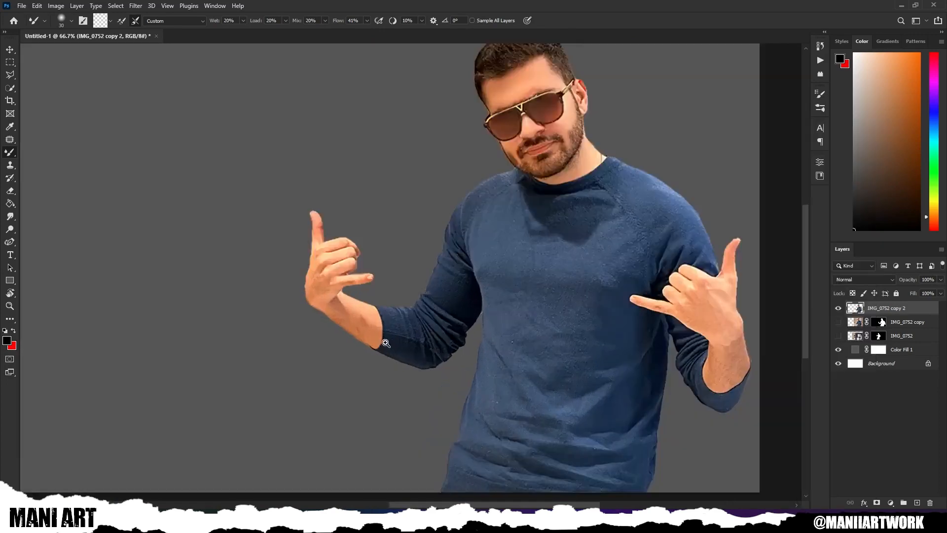
Step: Hide IMG_0752 copy 2, show IMG_0752 copy, and target its layer mask with the Brush tool
{"action": "mouse_move", "coordinate": [269, 270]}
{"action": "left_mouse_down"}
{"action": "mouse_move", "coordinate": [303, 303]}
{"action": "mouse_move", "coordinate": [330, 193]}
{"action": "mouse_move", "coordinate": [384, 194]}
{"action": "left_mouse_up"}
{"action": "left_click", "coordinate": [838, 309]}
{"action": "left_click", "coordinate": [878, 322]}
{"action": "left_click", "coordinate": [838, 322]}
{"action": "scroll", "coordinate": [365, 246], "scroll_direction": "up", "scroll_amount": 1}
{"action": "right_click", "coordinate": [10, 152]}
{"action": "left_click", "coordinate": [49, 152]}
{"action": "scroll", "coordinate": [385, 236], "scroll_direction": "up", "scroll_amount": 1}
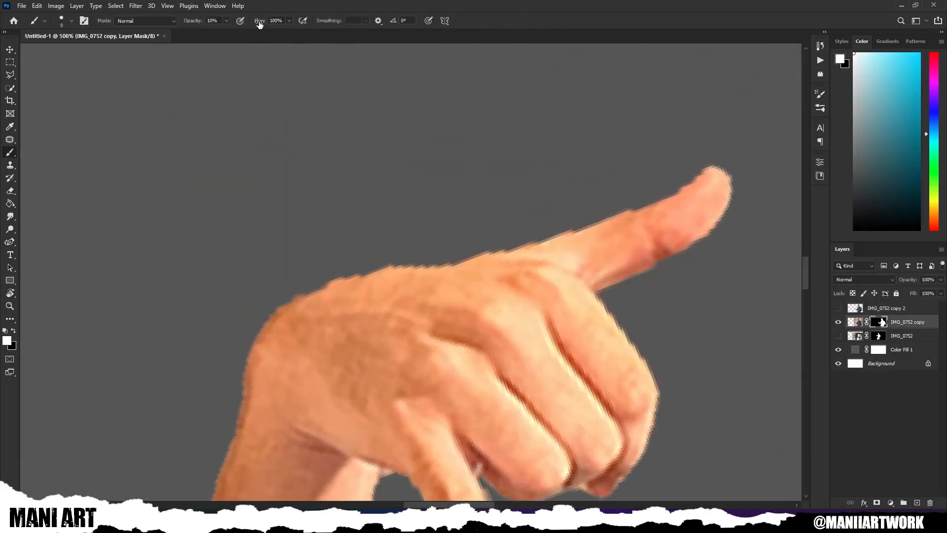
Step: Paint the IMG_0752 copy mask edge smooth around the raised thumb and fist at 100% brush opacity
{"action": "left_click_drag", "start_coordinate": [338, 253], "coordinate": [428, 242]}
{"action": "left_click_drag", "start_coordinate": [660, 166], "coordinate": [425, 241]}
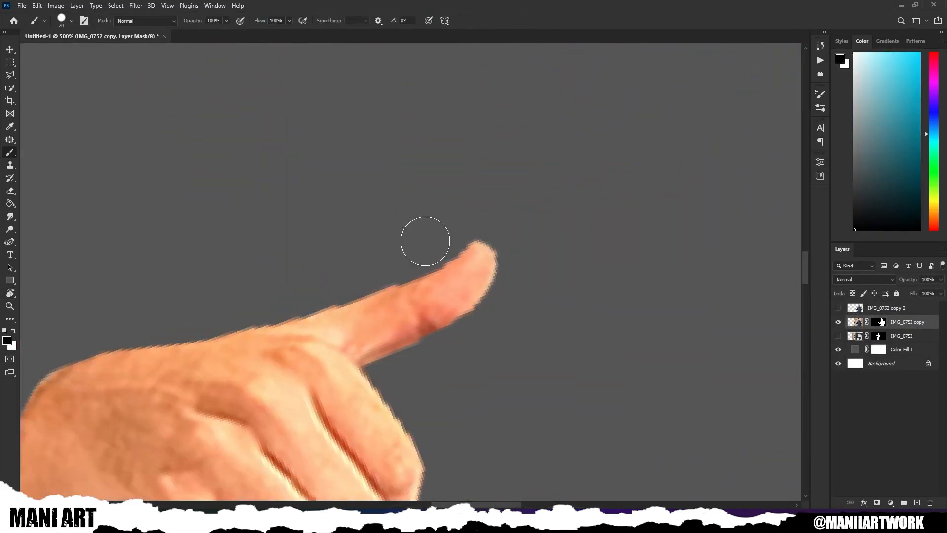
{"action": "left_click_drag", "start_coordinate": [280, 298], "coordinate": [212, 319]}
{"action": "left_click_drag", "start_coordinate": [396, 387], "coordinate": [372, 324]}
{"action": "left_click_drag", "start_coordinate": [411, 413], "coordinate": [517, 191]}
{"action": "left_click_drag", "start_coordinate": [267, 303], "coordinate": [352, 410]}
{"action": "mouse_move", "coordinate": [385, 318]}
{"action": "left_mouse_down"}
{"action": "mouse_move", "coordinate": [295, 474]}
{"action": "mouse_move", "coordinate": [471, 243]}
{"action": "left_mouse_up"}
Step: Smooth the mask edge along the man's hands, arms, sleeves and shoulders, switching between black and white paint
{"action": "scroll", "coordinate": [439, 183], "scroll_direction": "down", "scroll_amount": 2}
{"action": "left_click_drag", "start_coordinate": [613, 426], "coordinate": [507, 321]}
{"action": "scroll", "coordinate": [498, 276], "scroll_direction": "down", "scroll_amount": 3}
{"action": "scroll", "coordinate": [543, 454], "scroll_direction": "up", "scroll_amount": 3}
{"action": "mouse_move", "coordinate": [621, 444]}
{"action": "left_mouse_down"}
{"action": "mouse_move", "coordinate": [563, 210]}
{"action": "mouse_move", "coordinate": [449, 348]}
{"action": "left_mouse_up"}
{"action": "left_click_drag", "start_coordinate": [592, 320], "coordinate": [581, 193]}
{"action": "scroll", "coordinate": [562, 180], "scroll_direction": "up", "scroll_amount": 2}
{"action": "left_click_drag", "start_coordinate": [498, 185], "coordinate": [448, 212]}
{"action": "mouse_move", "coordinate": [447, 212]}
{"action": "left_mouse_down"}
{"action": "mouse_move", "coordinate": [371, 213]}
{"action": "mouse_move", "coordinate": [341, 279]}
{"action": "left_mouse_up"}
{"action": "mouse_move", "coordinate": [248, 216]}
{"action": "left_mouse_down"}
{"action": "mouse_move", "coordinate": [365, 227]}
{"action": "mouse_move", "coordinate": [525, 188]}
{"action": "left_mouse_up"}
{"action": "left_click_drag", "start_coordinate": [617, 162], "coordinate": [327, 307]}
{"action": "left_click_drag", "start_coordinate": [533, 219], "coordinate": [329, 310]}
{"action": "key", "text": "x"}
{"action": "left_click_drag", "start_coordinate": [148, 404], "coordinate": [690, 187]}
{"action": "mouse_move", "coordinate": [516, 187]}
{"action": "left_mouse_down"}
{"action": "mouse_move", "coordinate": [545, 274]}
{"action": "mouse_move", "coordinate": [521, 349]}
{"action": "left_mouse_up"}
{"action": "left_click_drag", "start_coordinate": [452, 255], "coordinate": [518, 273]}
{"action": "scroll", "coordinate": [517, 272], "scroll_direction": "down", "scroll_amount": 1}
{"action": "left_click_drag", "start_coordinate": [469, 309], "coordinate": [480, 265]}
{"action": "scroll", "coordinate": [480, 265], "scroll_direction": "down", "scroll_amount": 1}
{"action": "left_click_drag", "start_coordinate": [316, 320], "coordinate": [493, 202]}
{"action": "left_click_drag", "start_coordinate": [311, 219], "coordinate": [400, 159]}
{"action": "left_click_drag", "start_coordinate": [148, 114], "coordinate": [374, 222]}
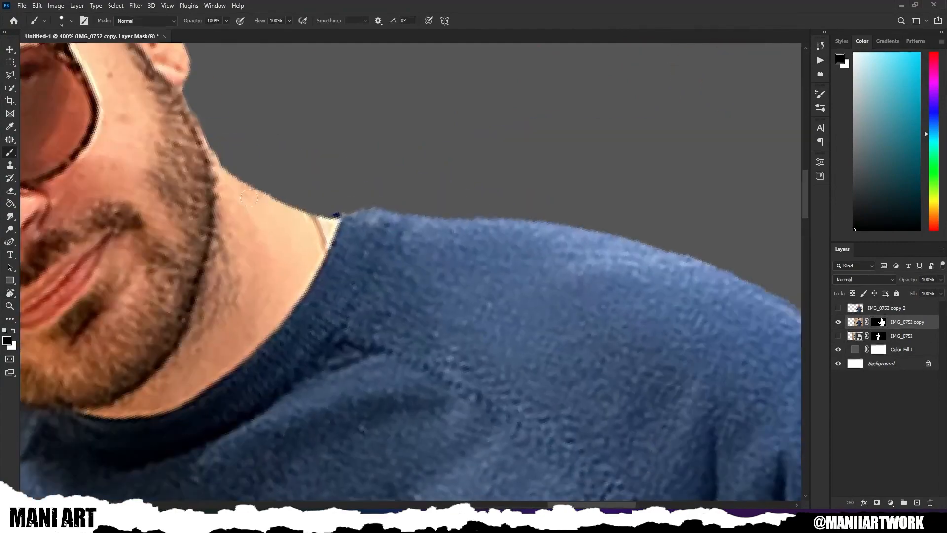
Step: Smooth the mask edge along the side of the neck and around the ear
{"action": "mouse_move", "coordinate": [242, 165]}
{"action": "left_mouse_down"}
{"action": "mouse_move", "coordinate": [465, 104]}
{"action": "mouse_move", "coordinate": [548, 163]}
{"action": "left_mouse_up"}
{"action": "scroll", "coordinate": [439, 197], "scroll_direction": "up", "scroll_amount": 1}
{"action": "key", "text": "x"}
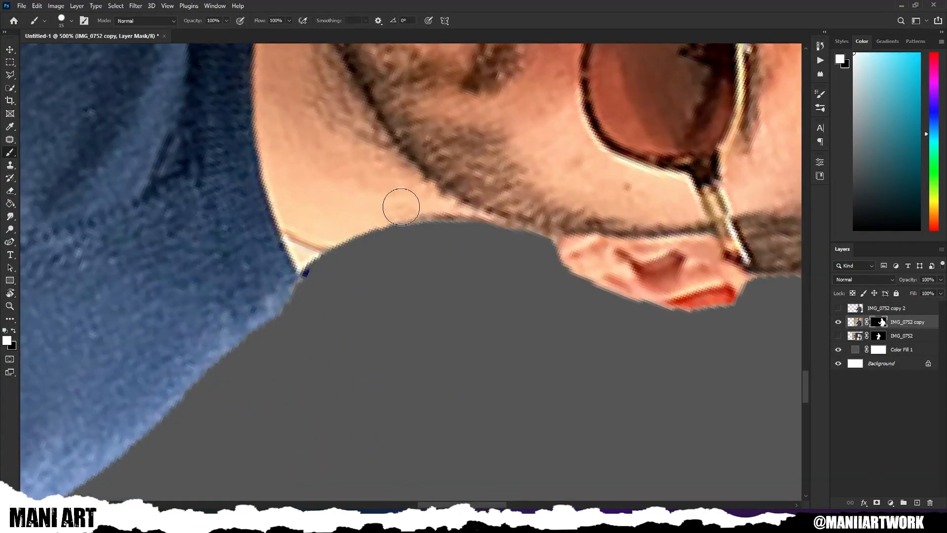
{"action": "scroll", "coordinate": [349, 264], "scroll_direction": "down", "scroll_amount": 1}
{"action": "mouse_move", "coordinate": [578, 354]}
{"action": "left_mouse_down"}
{"action": "mouse_move", "coordinate": [400, 312]}
{"action": "mouse_move", "coordinate": [402, 231]}
{"action": "left_mouse_up"}
{"action": "scroll", "coordinate": [416, 286], "scroll_direction": "up", "scroll_amount": 1}
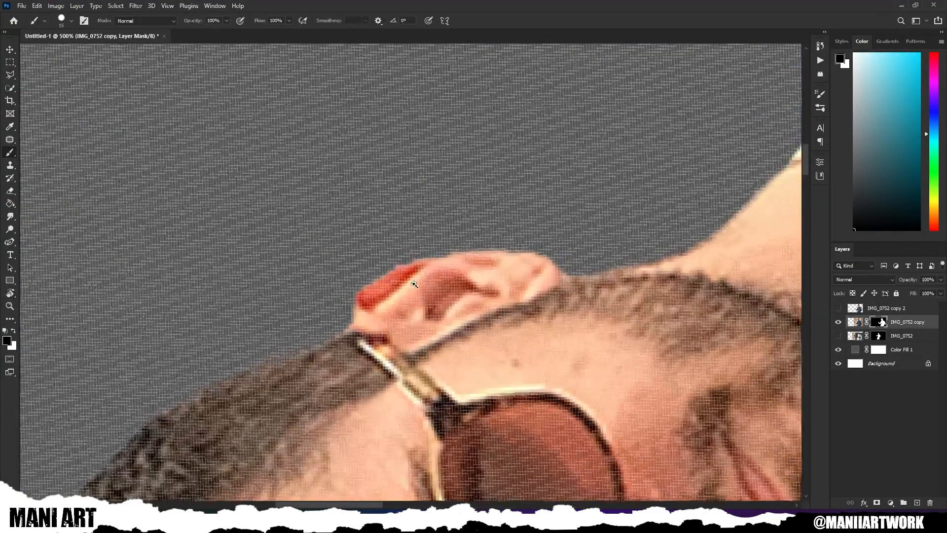
{"action": "key", "text": "x"}
{"action": "left_click_drag", "start_coordinate": [367, 302], "coordinate": [509, 282]}
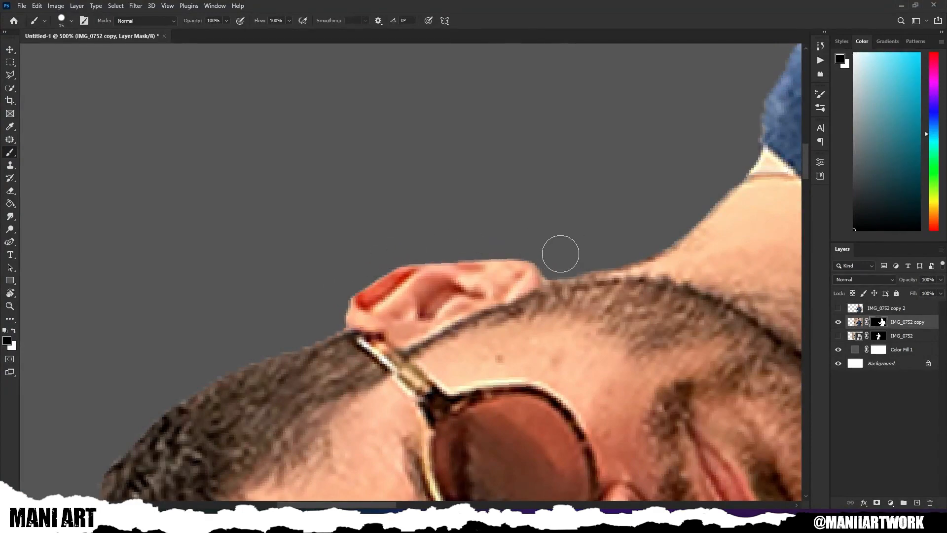
Step: Select and show the retouched IMG_0752 copy 2 layer and hide IMG_0752 copy 3 beneath it
{"action": "scroll", "coordinate": [362, 316], "scroll_direction": "down", "scroll_amount": 4}
{"action": "key", "text": "Escape"}
{"action": "left_click", "coordinate": [882, 307]}
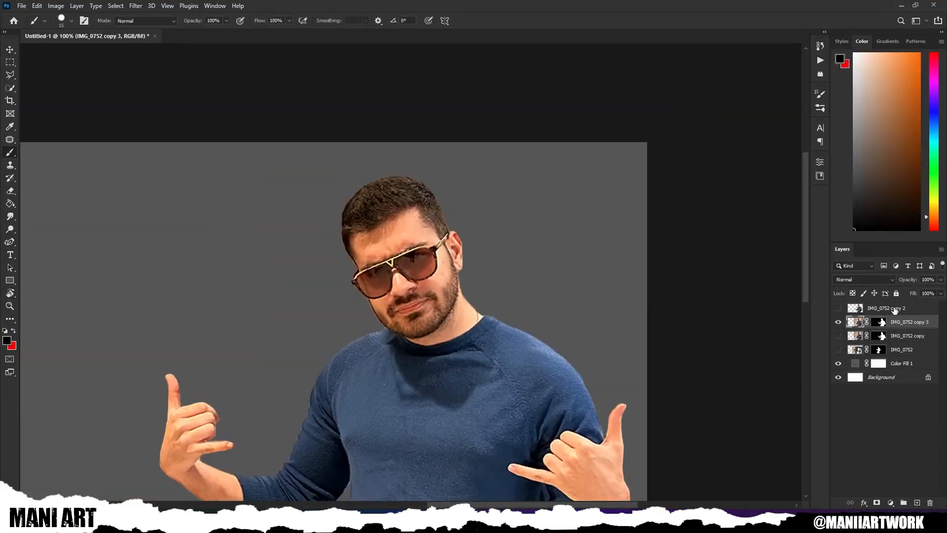
{"action": "left_click", "coordinate": [838, 308]}
{"action": "left_click", "coordinate": [838, 322]}
{"action": "scroll", "coordinate": [482, 259], "scroll_direction": "up", "scroll_amount": 2}
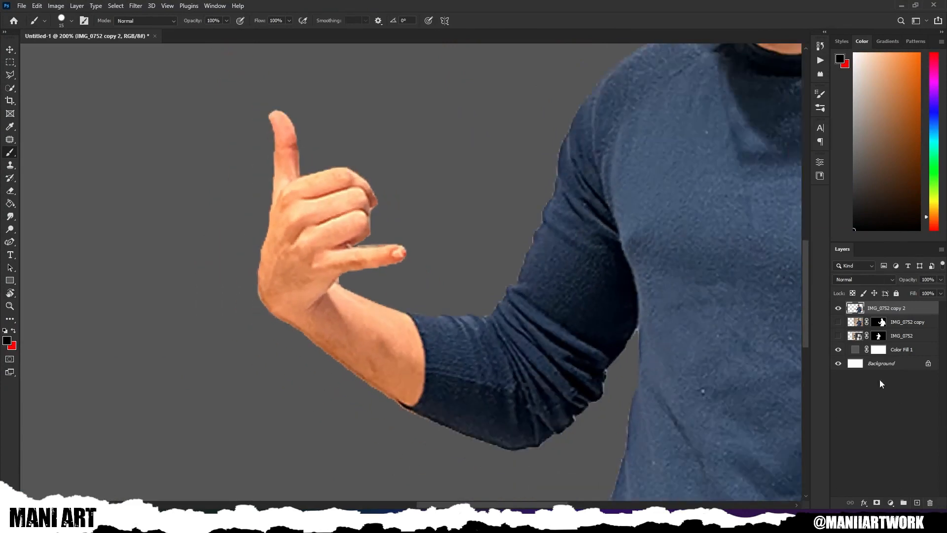
Step: Try smoothing the IMG_0752 copy 3 mask edge with Smooth set to 100 in Select and Mask, and undo it
{"action": "left_click", "coordinate": [838, 307]}
{"action": "left_click", "coordinate": [838, 321]}
{"action": "double_click", "coordinate": [878, 322]}
{"action": "left_click_drag", "start_coordinate": [812, 336], "coordinate": [922, 336]}
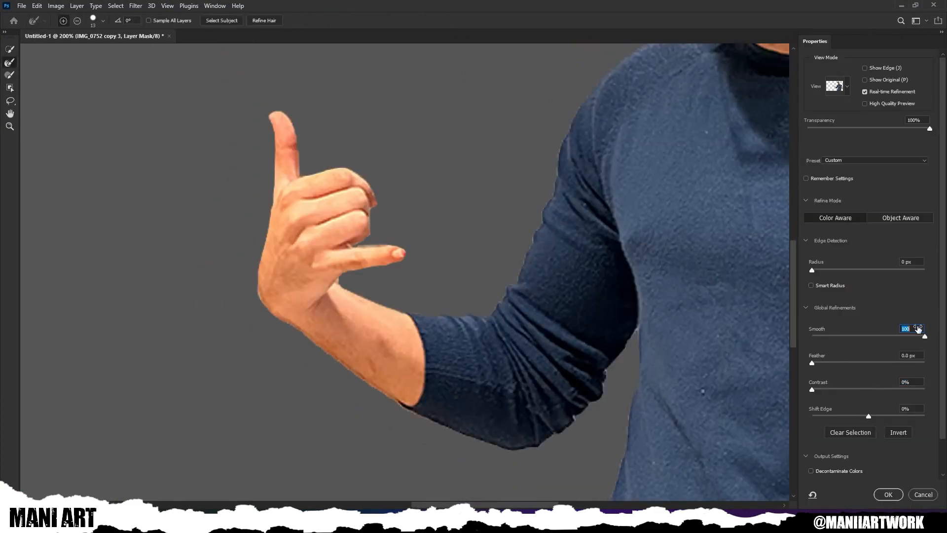
{"action": "left_click", "coordinate": [888, 494]}
{"action": "key", "text": "ctrl+z"}
{"action": "scroll", "coordinate": [577, 308], "scroll_direction": "down", "scroll_amount": 3}
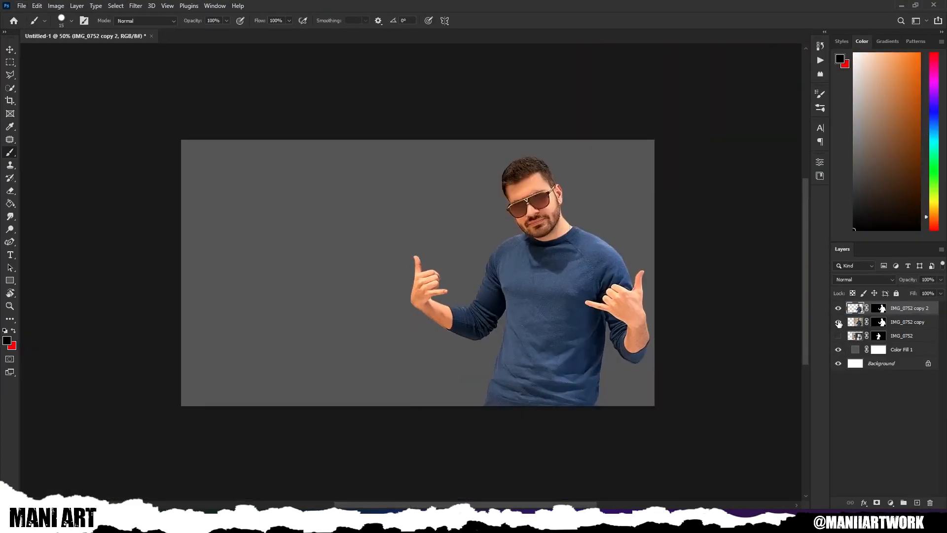
Step: Hide the IMG_0752 copy layer and convert IMG_0752 copy 2 to a Smart Object
{"action": "left_click", "coordinate": [838, 322]}
{"action": "right_click", "coordinate": [912, 308]}
{"action": "left_click", "coordinate": [823, 228]}
{"action": "scroll", "coordinate": [567, 236], "scroll_direction": "up", "scroll_amount": 1}
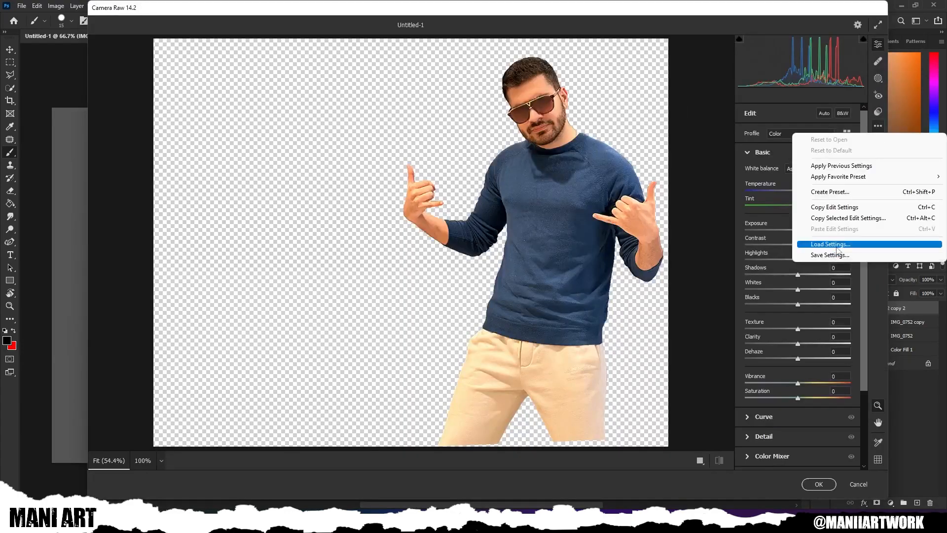
Step: Load a saved settings file into the Camera Raw filter and inspect the man in the preview
{"action": "left_click", "coordinate": [814, 245]}
{"action": "double_click", "coordinate": [212, 275]}
{"action": "left_click", "coordinate": [558, 237]}
{"action": "left_click", "coordinate": [558, 238], "text": "alt"}
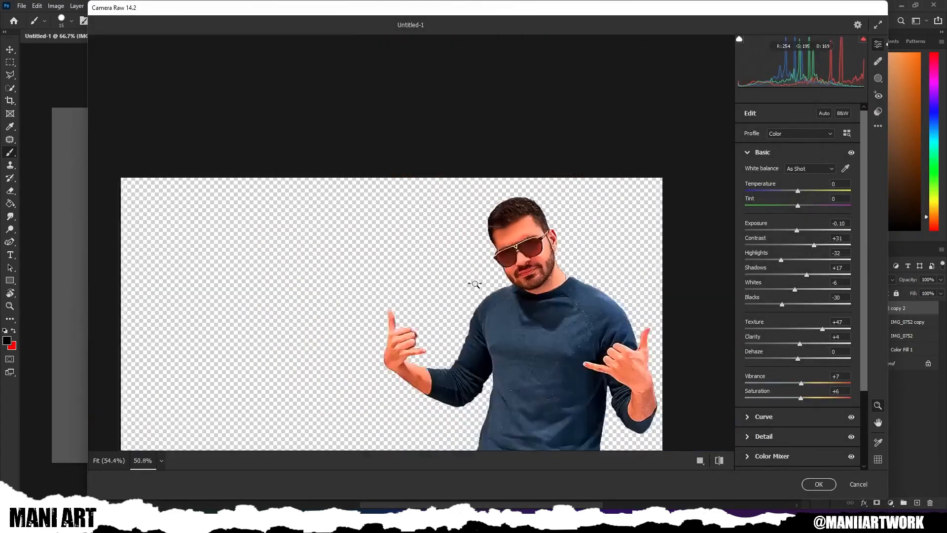
Step: Raise the Oranges luminance to +13 in Camera Raw's Color Mixer and check the man's skin tone
{"action": "left_click_drag", "start_coordinate": [796, 230], "coordinate": [805, 284]}
{"action": "scroll", "coordinate": [590, 186], "scroll_direction": "down", "scroll_amount": 5}
{"action": "scroll", "coordinate": [564, 207], "scroll_direction": "up", "scroll_amount": 3}
{"action": "left_click", "coordinate": [772, 456]}
{"action": "scroll", "coordinate": [569, 274], "scroll_direction": "up", "scroll_amount": 3}
{"action": "left_click_drag", "start_coordinate": [569, 273], "coordinate": [524, 314]}
{"action": "scroll", "coordinate": [524, 313], "scroll_direction": "down", "scroll_amount": 3}
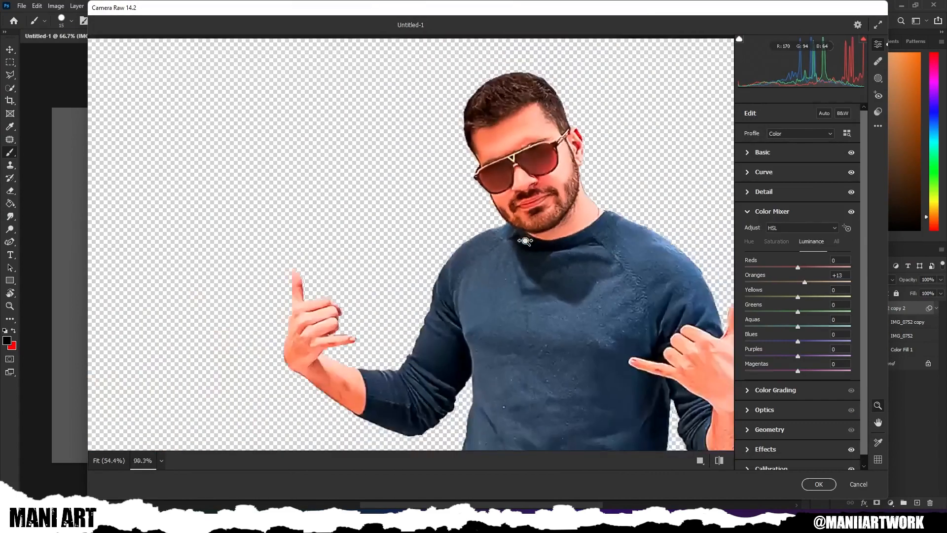
{"action": "scroll", "coordinate": [644, 291], "scroll_direction": "down", "scroll_amount": 3}
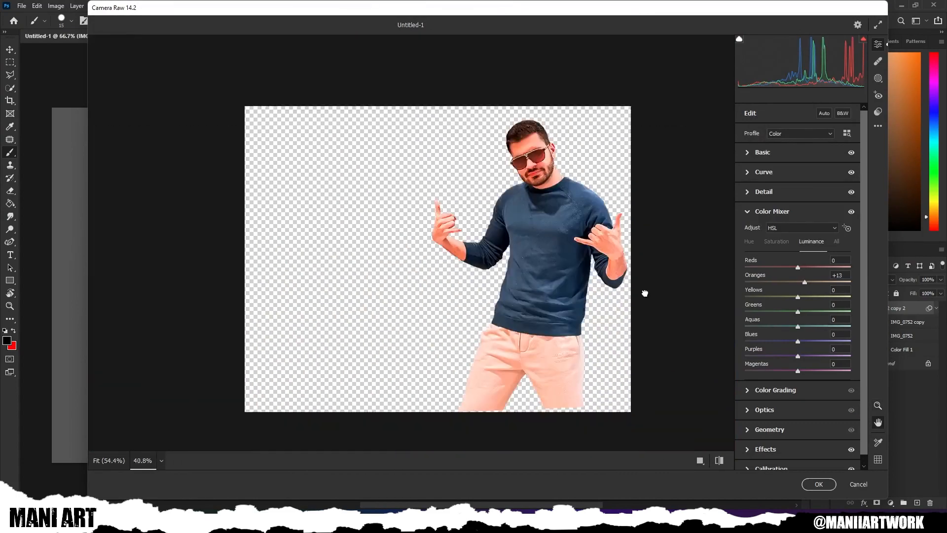
Step: Add 9 grain to the man in Camera Raw's Effects and inspect his face and sweater
{"action": "left_click", "coordinate": [764, 449]}
{"action": "left_click_drag", "start_coordinate": [746, 314], "coordinate": [755, 314]}
{"action": "scroll", "coordinate": [611, 269], "scroll_direction": "up", "scroll_amount": 8}
{"action": "scroll", "coordinate": [611, 270], "scroll_direction": "down", "scroll_amount": 6}
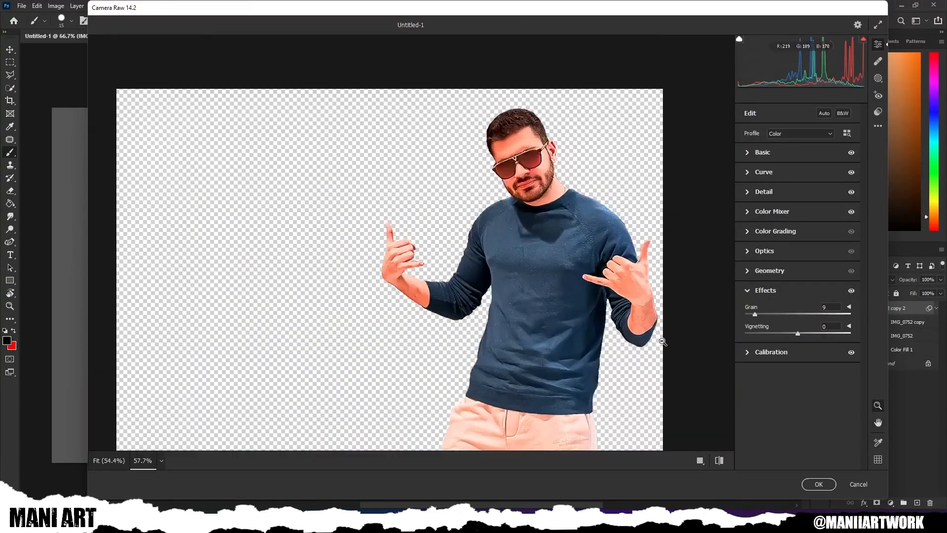
Step: Fine-tune the temperature, lower the Reds hue to -66, and apply the Camera Raw filter to the man
{"action": "left_click", "coordinate": [770, 351]}
{"action": "scroll", "coordinate": [551, 149], "scroll_direction": "up", "scroll_amount": 3}
{"action": "left_click", "coordinate": [772, 177]}
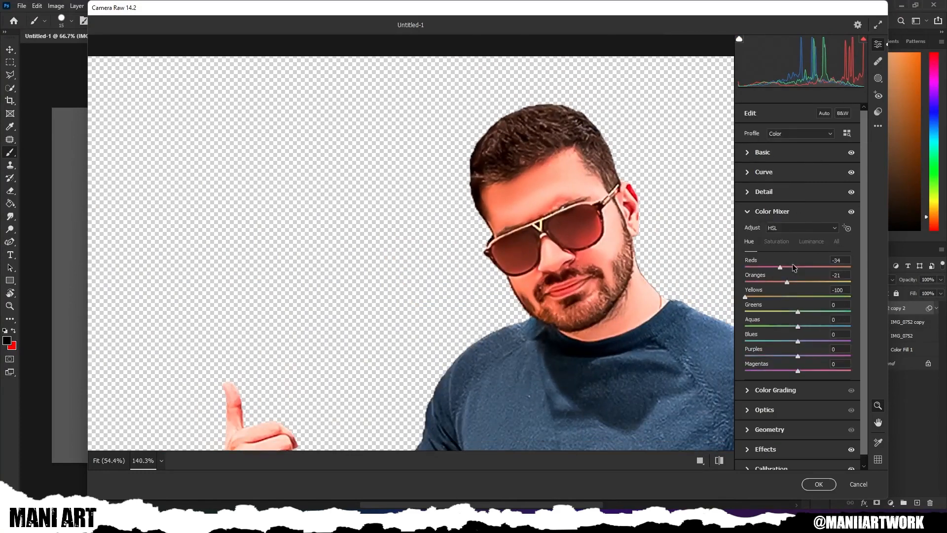
{"action": "left_click", "coordinate": [762, 152]}
{"action": "scroll", "coordinate": [542, 276], "scroll_direction": "down", "scroll_amount": 3}
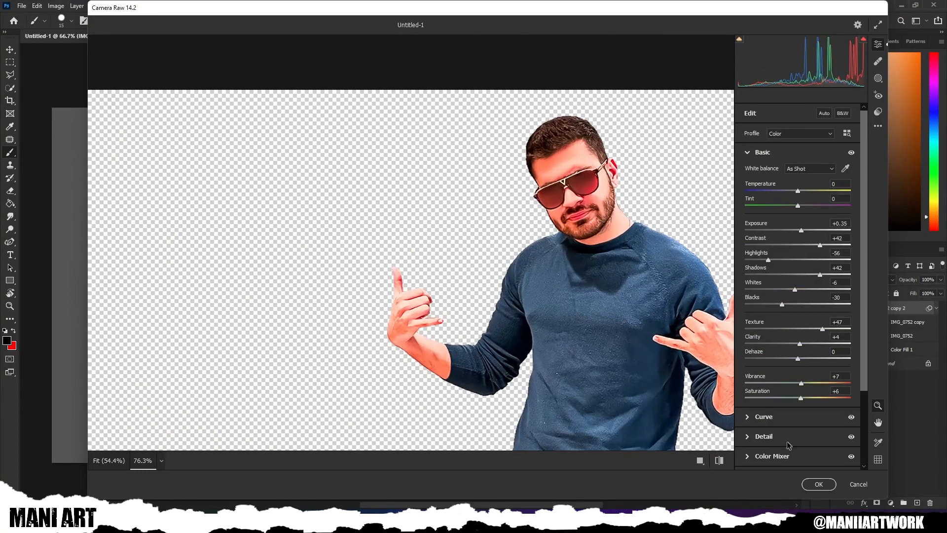
{"action": "left_click_drag", "start_coordinate": [797, 191], "coordinate": [795, 192]}
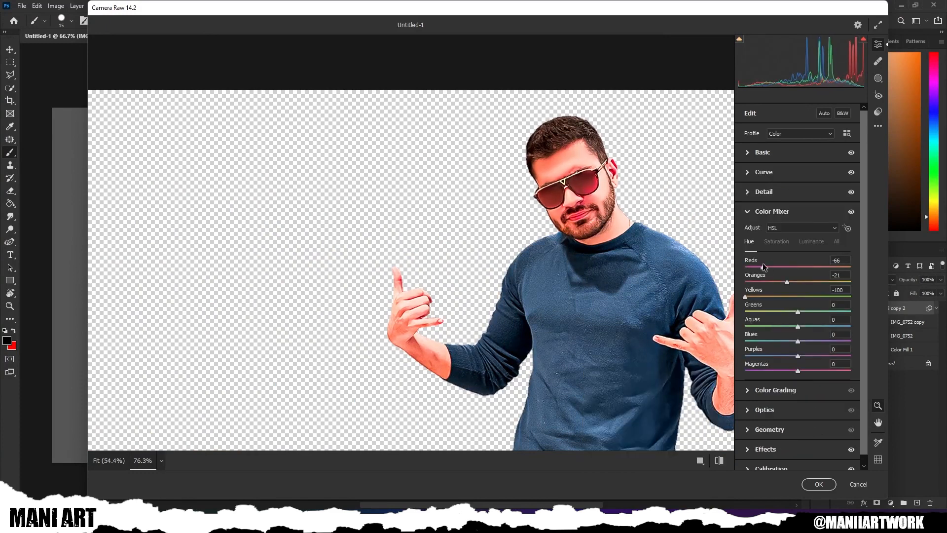
{"action": "left_click", "coordinate": [818, 484]}
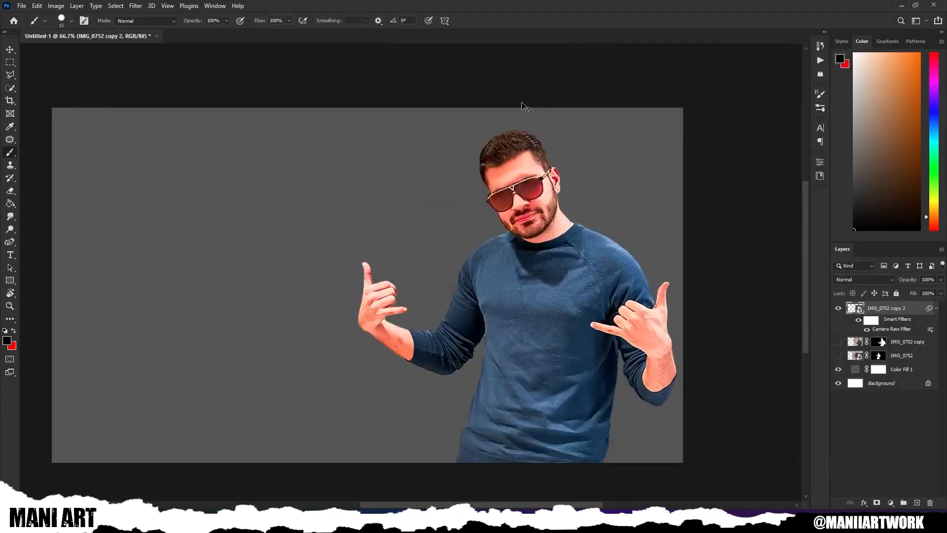
{"action": "scroll", "coordinate": [478, 202], "scroll_direction": "up", "scroll_amount": 3}
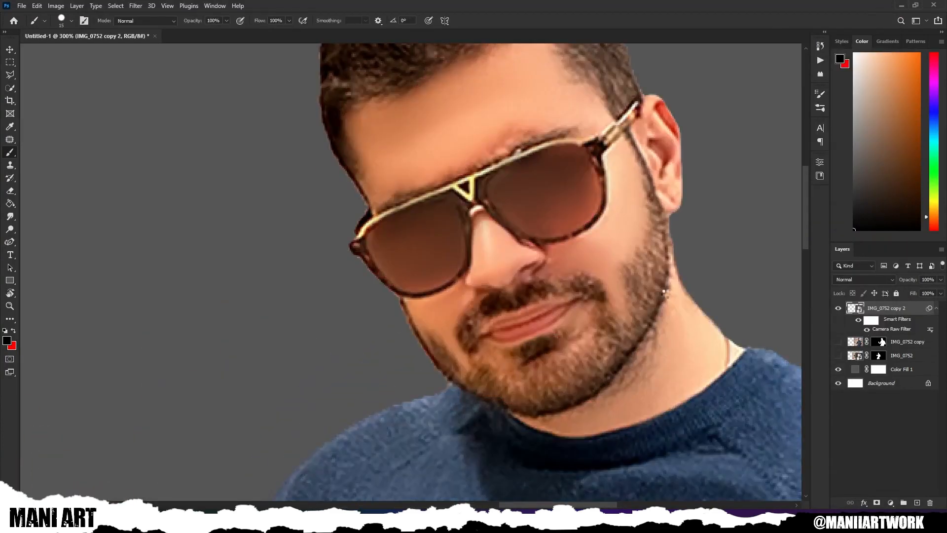
{"action": "key", "text": "ctrl+0"}
{"action": "scroll", "coordinate": [493, 276], "scroll_direction": "up", "scroll_amount": 2}
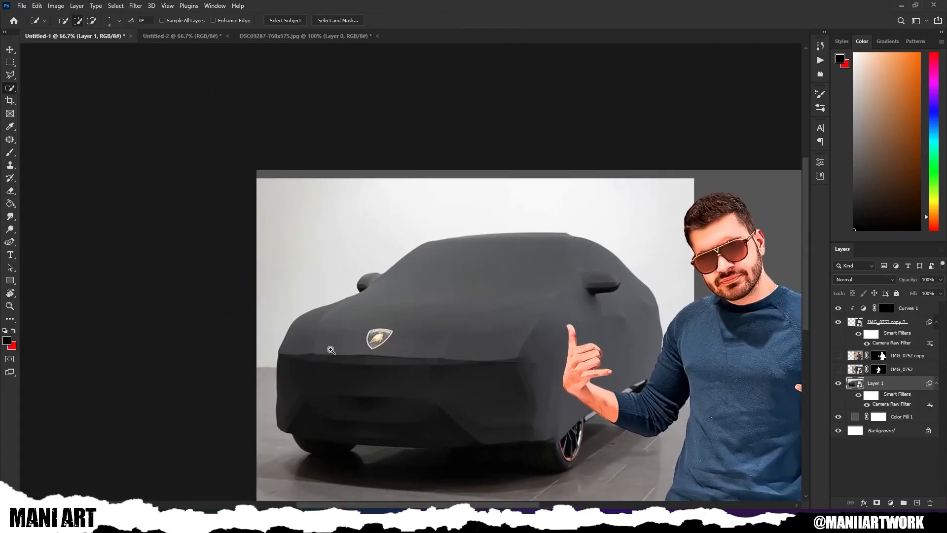
Step: Start a Pen path on Layer 1 at the car's left wheel and trace up the cover's lower left side
{"action": "key", "text": "l"}
{"action": "left_click_drag", "start_coordinate": [335, 463], "coordinate": [353, 356]}
{"action": "scroll", "coordinate": [353, 355], "scroll_direction": "up", "scroll_amount": 4}
{"action": "key", "text": "p"}
{"action": "left_click", "coordinate": [371, 403]}
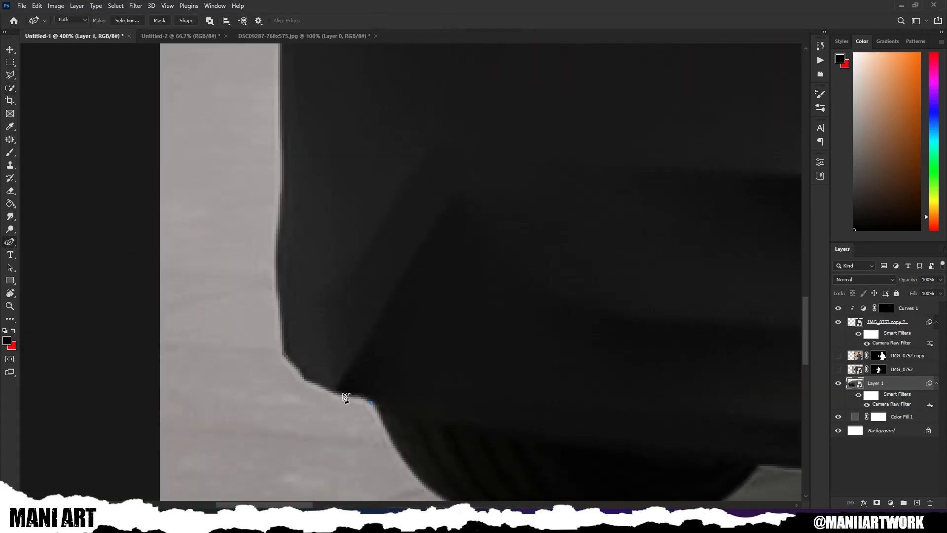
{"action": "left_click", "coordinate": [283, 348]}
{"action": "left_click", "coordinate": [277, 261]}
{"action": "left_click_drag", "start_coordinate": [291, 181], "coordinate": [309, 311]}
{"action": "left_click_drag", "start_coordinate": [316, 124], "coordinate": [349, 316]}
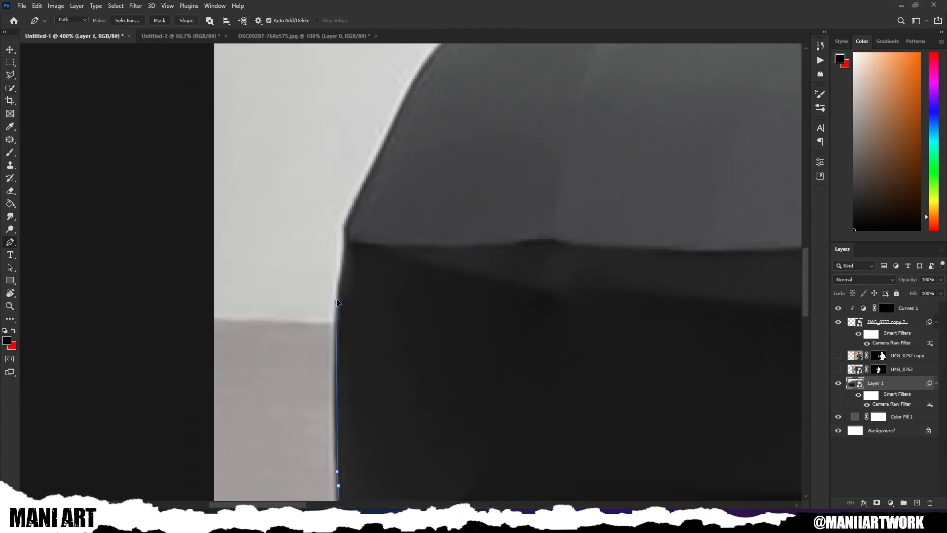
Step: Continue the path around the cover's left front corner and along the hood edge toward the side mirror
{"action": "left_click_drag", "start_coordinate": [363, 207], "coordinate": [336, 325]}
{"action": "left_click_drag", "start_coordinate": [328, 325], "coordinate": [336, 309]}
{"action": "left_click_drag", "start_coordinate": [378, 258], "coordinate": [331, 338]}
{"action": "left_click_drag", "start_coordinate": [318, 331], "coordinate": [325, 316]}
{"action": "left_click_drag", "start_coordinate": [341, 280], "coordinate": [350, 265]}
{"action": "left_click_drag", "start_coordinate": [386, 228], "coordinate": [401, 220]}
{"action": "left_click_drag", "start_coordinate": [391, 227], "coordinate": [288, 352]}
{"action": "left_click_drag", "start_coordinate": [337, 319], "coordinate": [352, 311]}
{"action": "left_click_drag", "start_coordinate": [405, 291], "coordinate": [303, 359]}
{"action": "left_click_drag", "start_coordinate": [340, 348], "coordinate": [360, 346]}
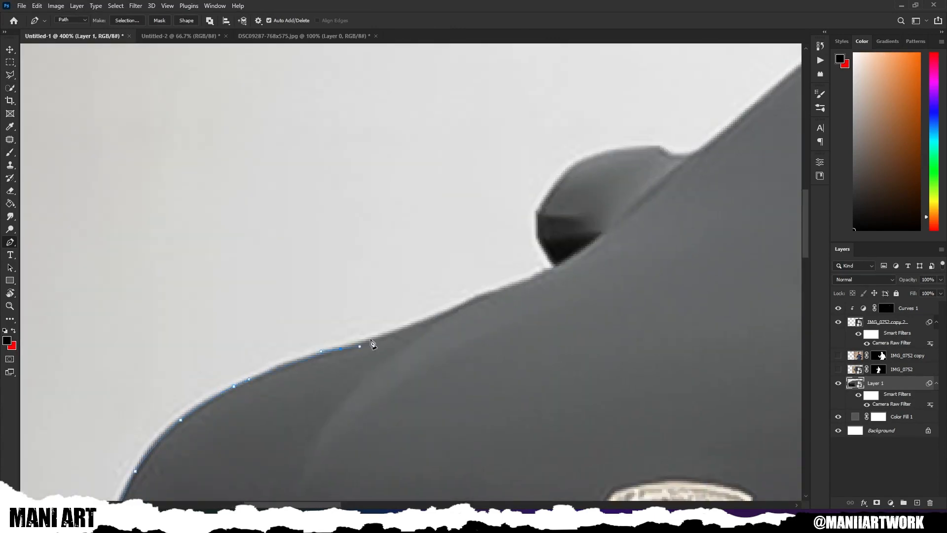
Step: Trace the path around the car's left side mirror and up the windshield edge onto the roof
{"action": "left_click", "coordinate": [546, 271]}
{"action": "left_click_drag", "start_coordinate": [539, 237], "coordinate": [455, 370]}
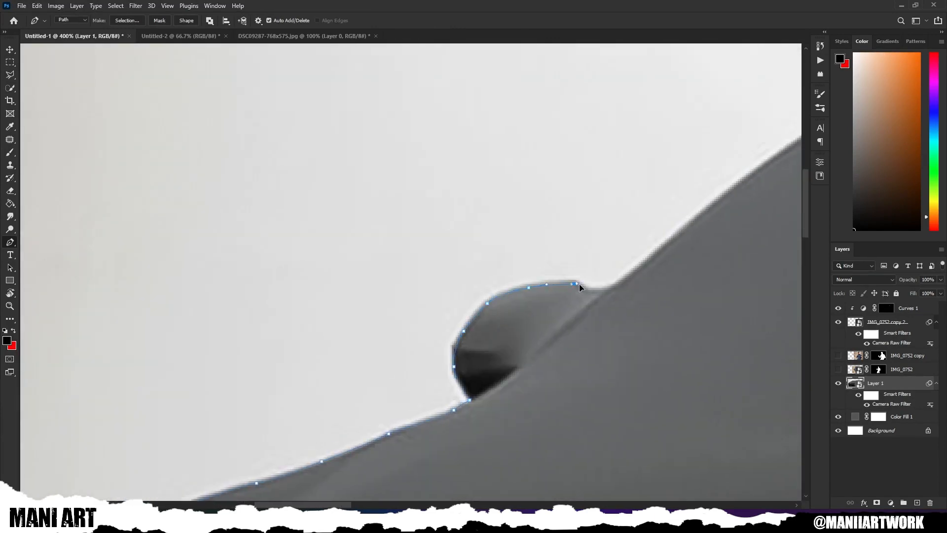
{"action": "left_click", "coordinate": [610, 287]}
{"action": "left_click_drag", "start_coordinate": [705, 89], "coordinate": [360, 191]}
{"action": "left_click", "coordinate": [461, 236]}
{"action": "left_click_drag", "start_coordinate": [523, 201], "coordinate": [488, 210]}
{"action": "left_click_drag", "start_coordinate": [552, 197], "coordinate": [405, 231]}
{"action": "left_click_drag", "start_coordinate": [422, 234], "coordinate": [445, 229]}
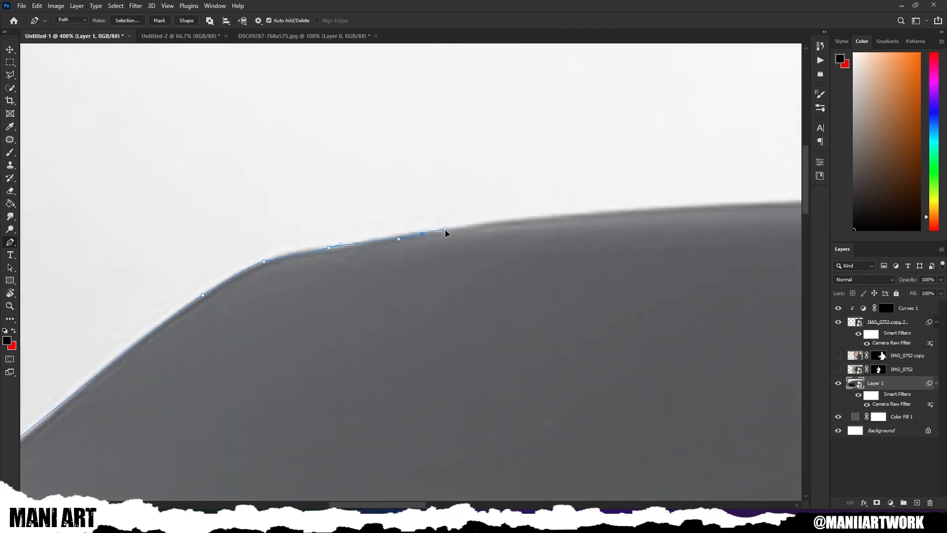
Step: Continue the car path along the roofline and over the small step at its right end
{"action": "left_click_drag", "start_coordinate": [515, 221], "coordinate": [530, 219]}
{"action": "left_click_drag", "start_coordinate": [644, 215], "coordinate": [463, 247]}
{"action": "left_click_drag", "start_coordinate": [686, 238], "coordinate": [401, 237]}
{"action": "left_click_drag", "start_coordinate": [399, 234], "coordinate": [413, 234]}
{"action": "left_click_drag", "start_coordinate": [492, 233], "coordinate": [509, 231]}
{"action": "left_click_drag", "start_coordinate": [641, 239], "coordinate": [462, 243]}
{"action": "left_click_drag", "start_coordinate": [481, 253], "coordinate": [495, 257]}
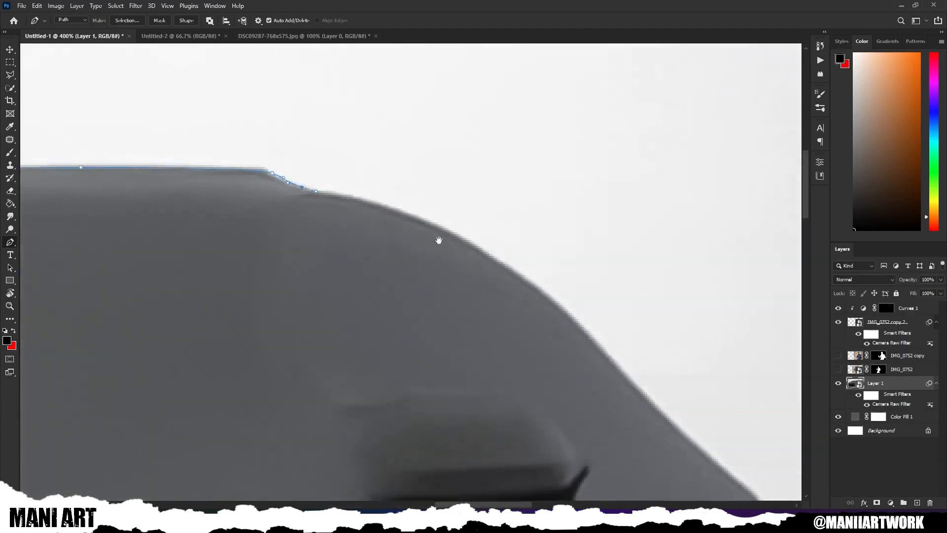
Step: Trace the path down the car's curved right shoulder and side until it reaches the man's sleeve
{"action": "left_click_drag", "start_coordinate": [438, 239], "coordinate": [426, 235]}
{"action": "left_click_drag", "start_coordinate": [366, 198], "coordinate": [383, 203]}
{"action": "left_click_drag", "start_coordinate": [503, 268], "coordinate": [265, 150]}
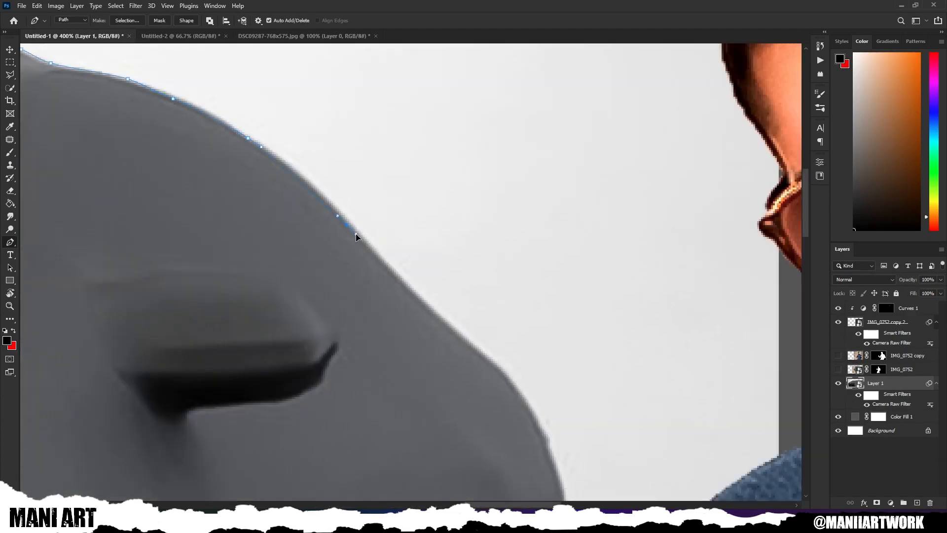
{"action": "left_click_drag", "start_coordinate": [384, 266], "coordinate": [390, 272]}
{"action": "left_click_drag", "start_coordinate": [458, 333], "coordinate": [366, 209]}
{"action": "left_click_drag", "start_coordinate": [412, 258], "coordinate": [420, 272]}
{"action": "left_click_drag", "start_coordinate": [468, 397], "coordinate": [417, 276]}
{"action": "left_click_drag", "start_coordinate": [401, 228], "coordinate": [400, 231]}
{"action": "left_click_drag", "start_coordinate": [410, 291], "coordinate": [411, 306]}
{"action": "left_click_drag", "start_coordinate": [428, 378], "coordinate": [390, 224]}
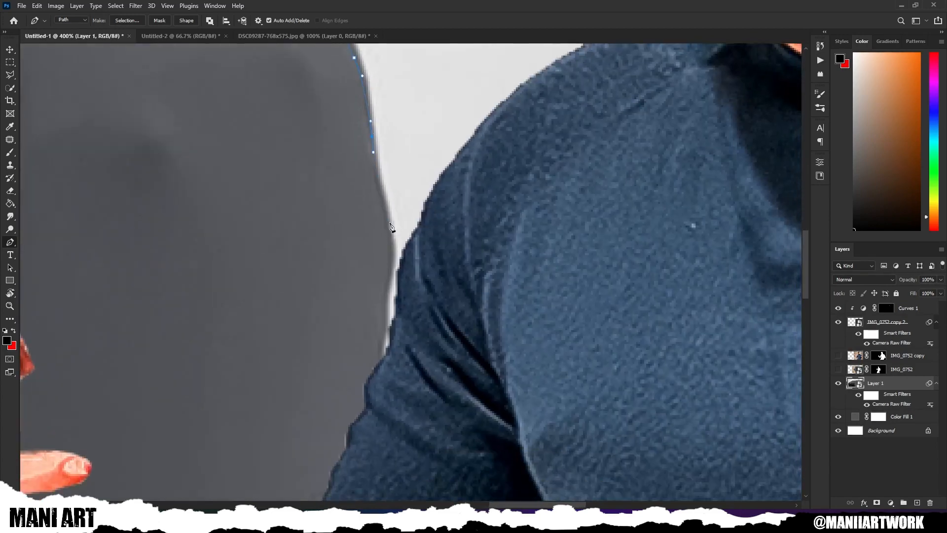
Step: Hide the IMG_0752 copy 2 layer and continue the path down the car's rear edge and around the rear wheel
{"action": "left_click", "coordinate": [838, 322]}
{"action": "left_click_drag", "start_coordinate": [465, 321], "coordinate": [477, 240]}
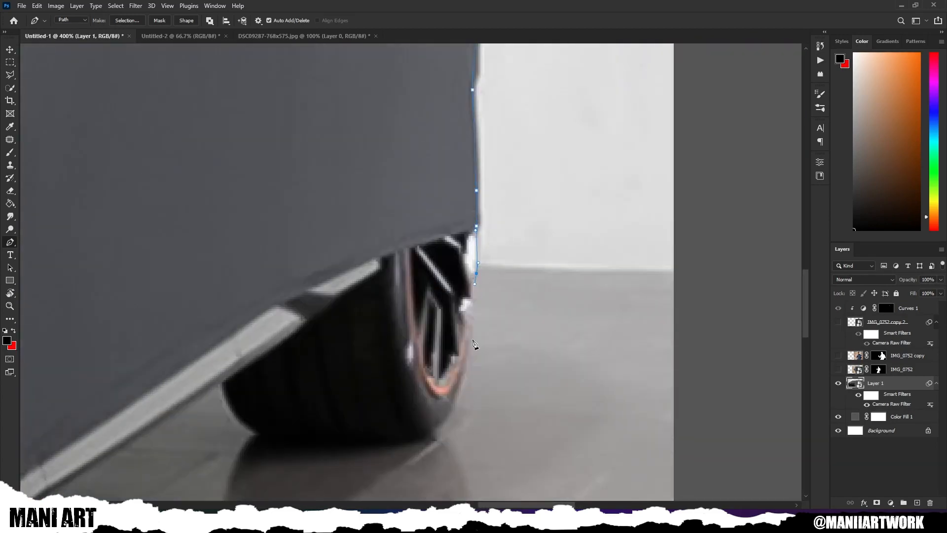
{"action": "left_click_drag", "start_coordinate": [428, 435], "coordinate": [424, 436]}
{"action": "left_click_drag", "start_coordinate": [345, 434], "coordinate": [418, 380]}
{"action": "left_click_drag", "start_coordinate": [335, 382], "coordinate": [297, 329]}
Step: Trace the path along the car's lower sill and around the right front wheel
{"action": "left_click_drag", "start_coordinate": [100, 449], "coordinate": [446, 271]}
{"action": "left_click_drag", "start_coordinate": [608, 168], "coordinate": [613, 207]}
{"action": "key", "text": "ctrl+z"}
{"action": "left_click", "coordinate": [438, 320]}
{"action": "left_click_drag", "start_coordinate": [436, 359], "coordinate": [490, 242]}
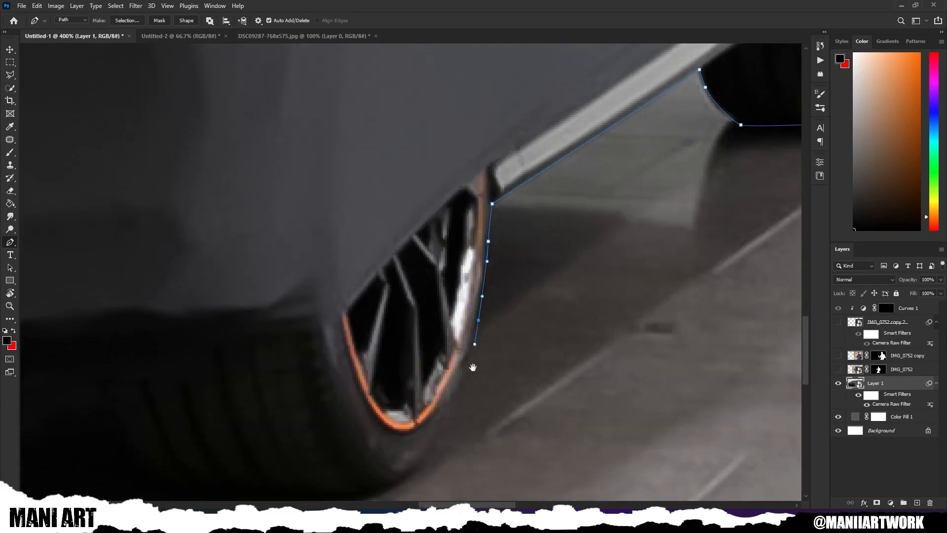
{"action": "left_click_drag", "start_coordinate": [473, 368], "coordinate": [625, 195]}
{"action": "left_click_drag", "start_coordinate": [593, 247], "coordinate": [592, 255]}
{"action": "left_click_drag", "start_coordinate": [557, 304], "coordinate": [540, 310]}
{"action": "left_click", "coordinate": [476, 295], "text": "alt"}
{"action": "left_click", "coordinate": [477, 294], "text": "alt"}
{"action": "left_click_drag", "start_coordinate": [471, 300], "coordinate": [495, 290]}
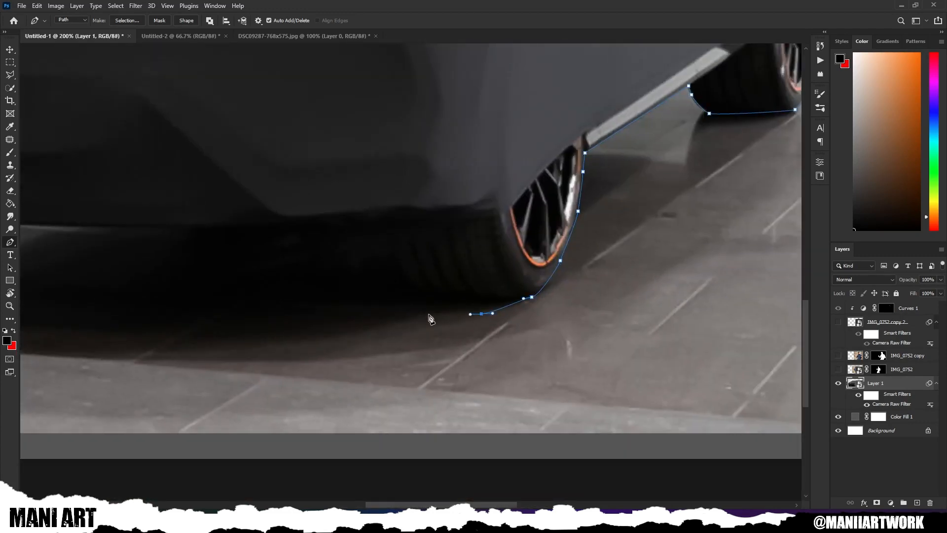
Step: Continue the path along the outer edge of the floor shadow in front of the car
{"action": "left_click_drag", "start_coordinate": [429, 315], "coordinate": [425, 317]}
{"action": "left_click_drag", "start_coordinate": [335, 340], "coordinate": [476, 311]}
{"action": "left_click_drag", "start_coordinate": [462, 310], "coordinate": [451, 314]}
{"action": "left_click_drag", "start_coordinate": [274, 323], "coordinate": [259, 323]}
{"action": "left_click_drag", "start_coordinate": [99, 306], "coordinate": [493, 327]}
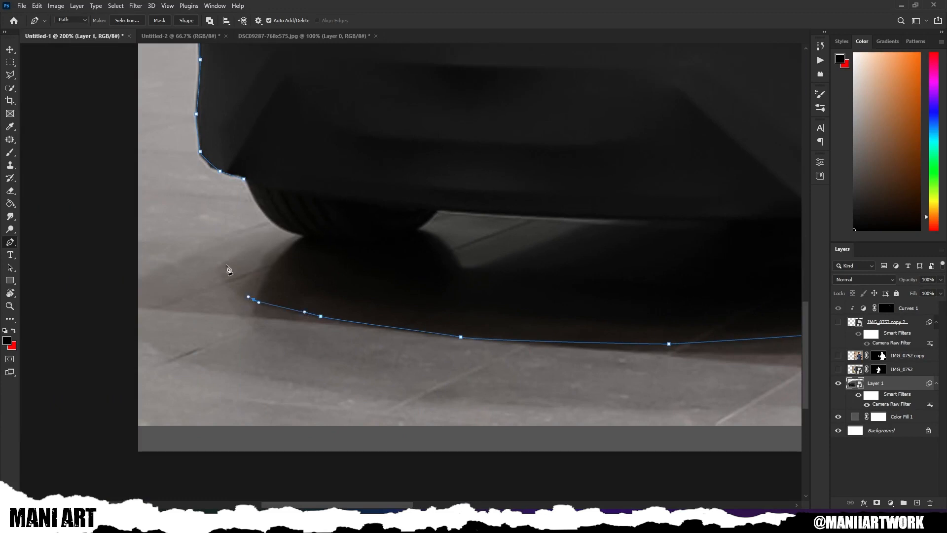
Step: Mask Layer 1 with a selection made from the car path and open its mask in Select and Mask
{"action": "right_click", "coordinate": [250, 189]}
{"action": "left_click", "coordinate": [291, 231]}
{"action": "key", "text": "Return"}
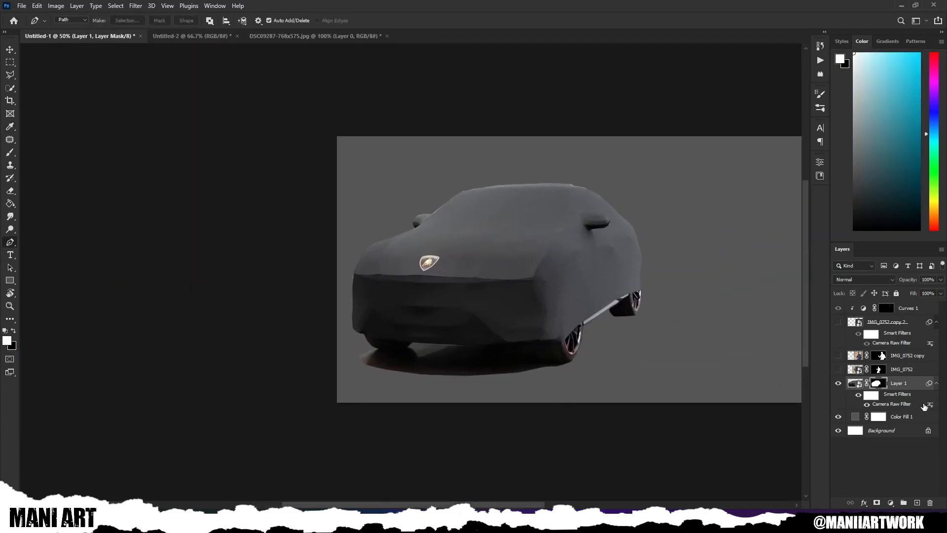
{"action": "key", "text": "ctrl+alt+r"}
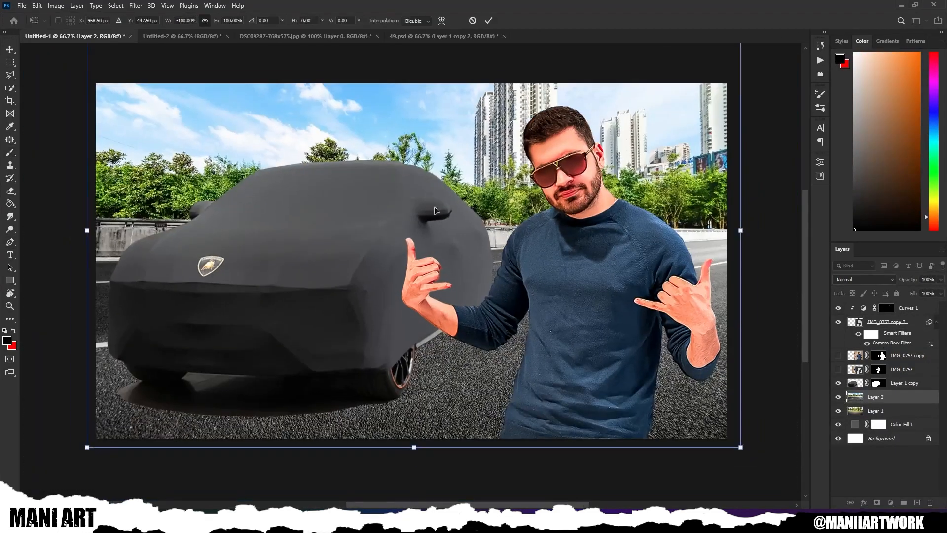
Step: Scale down and reposition IMG_0752 copy 2 together with Curves 1 so the man's trousers show inside the canvas
{"action": "right_click", "coordinate": [732, 276]}
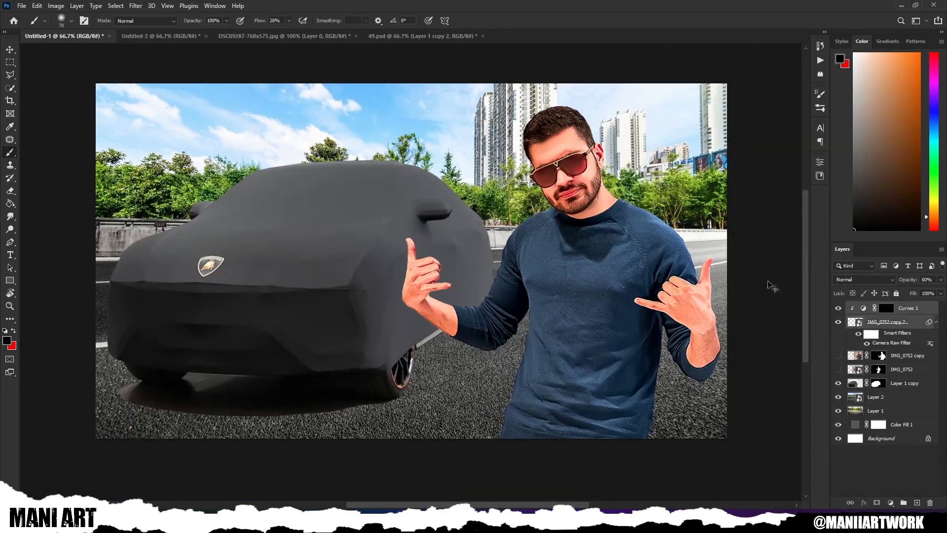
{"action": "key", "text": "ctrl+t"}
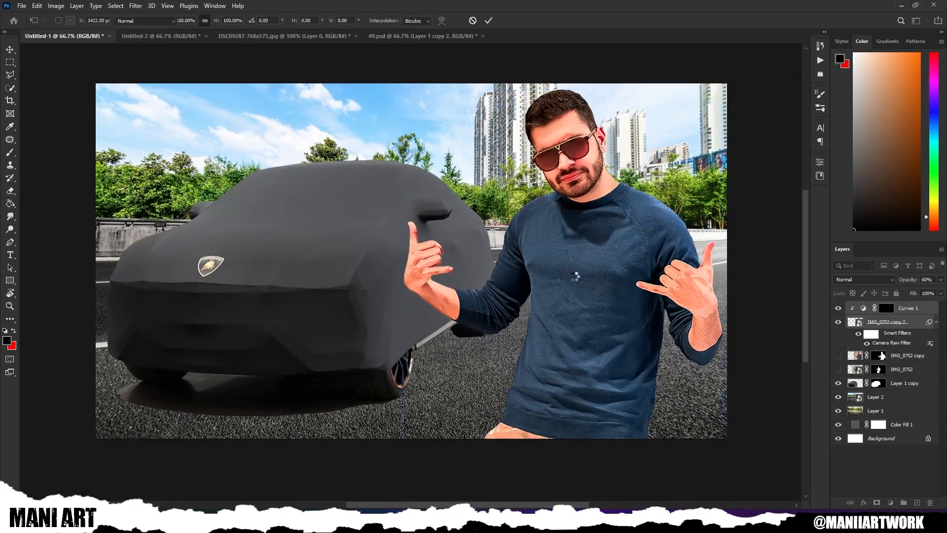
{"action": "left_click_drag", "start_coordinate": [542, 319], "coordinate": [552, 356]}
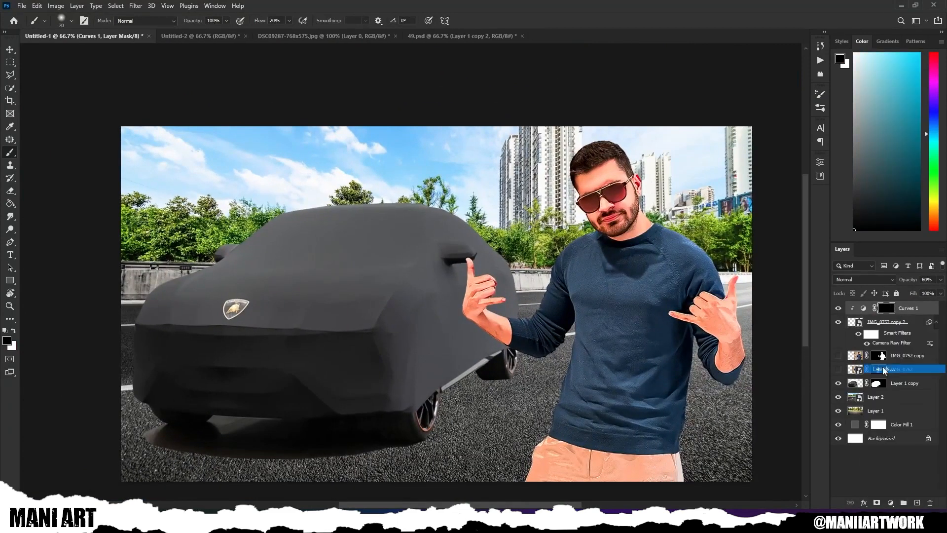
Step: Add a Levels adjustment with output white at 125, clip it to the man, and invert its mask
{"action": "left_click_drag", "start_coordinate": [797, 291], "coordinate": [760, 294]}
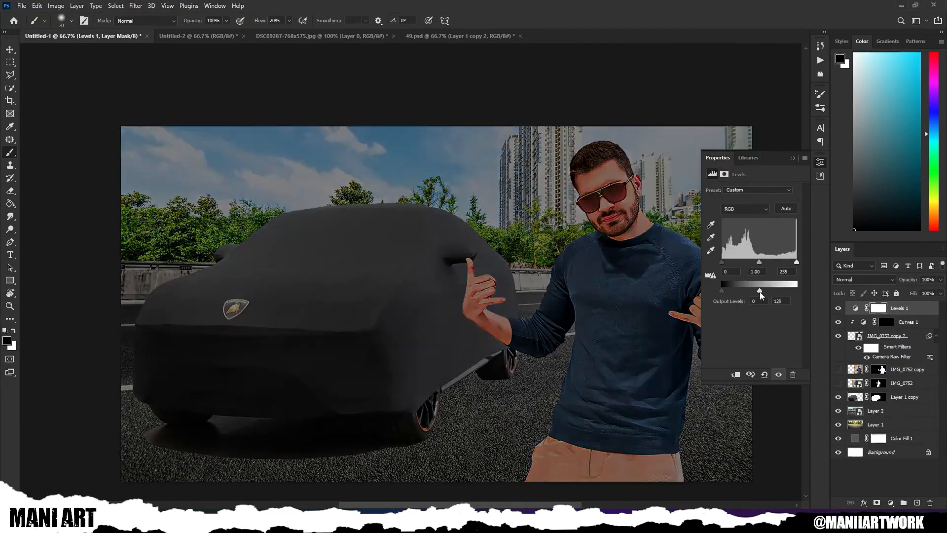
{"action": "key", "text": "ctrl+alt+g"}
{"action": "key", "text": "ctrl+i"}
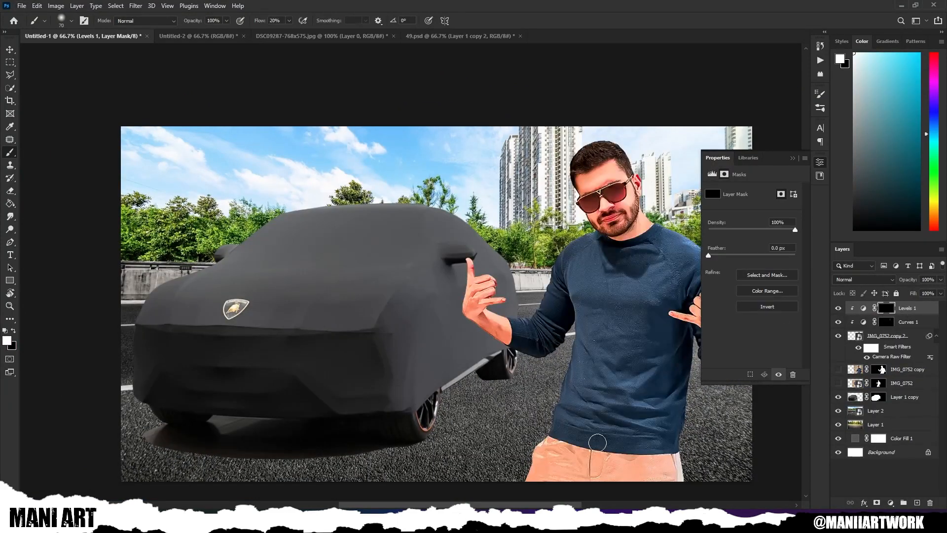
Step: Paint the Levels 1 mask with a large soft brush to darken the man's trousers and lower body
{"action": "key", "text": "]"}
{"action": "key", "text": "]"}
{"action": "key", "text": "]"}
{"action": "key", "text": "]"}
{"action": "key", "text": "]"}
{"action": "key", "text": "]"}
{"action": "key", "text": "]"}
{"action": "key", "text": "]"}
{"action": "key", "text": "]"}
{"action": "key", "text": "]"}
{"action": "key", "text": "]"}
{"action": "key", "text": "]"}
{"action": "key", "text": "]"}
{"action": "key", "text": "]"}
{"action": "key", "text": "]"}
{"action": "key", "text": "]"}
{"action": "left_click", "coordinate": [556, 459]}
{"action": "scroll", "coordinate": [561, 418], "scroll_direction": "down", "scroll_amount": 1}
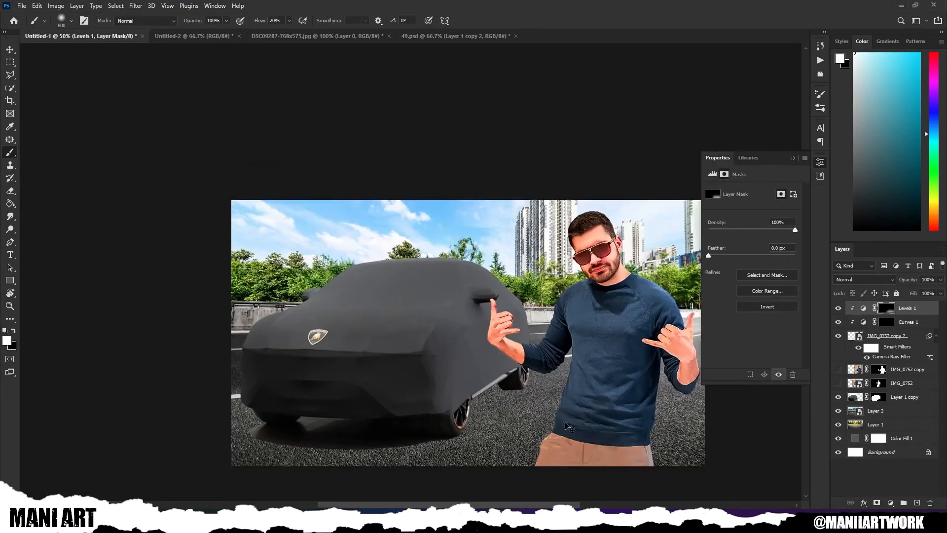
{"action": "scroll", "coordinate": [566, 441], "scroll_direction": "down", "scroll_amount": 1}
{"action": "scroll", "coordinate": [587, 377], "scroll_direction": "up", "scroll_amount": 2}
{"action": "left_click", "coordinate": [588, 373]}
{"action": "mouse_move", "coordinate": [594, 357]}
{"action": "left_mouse_down"}
{"action": "mouse_move", "coordinate": [565, 272]}
{"action": "mouse_move", "coordinate": [526, 269]}
{"action": "mouse_move", "coordinate": [454, 293]}
{"action": "left_mouse_up"}
{"action": "scroll", "coordinate": [526, 270], "scroll_direction": "up", "scroll_amount": 1}
{"action": "scroll", "coordinate": [454, 292], "scroll_direction": "down", "scroll_amount": 1}
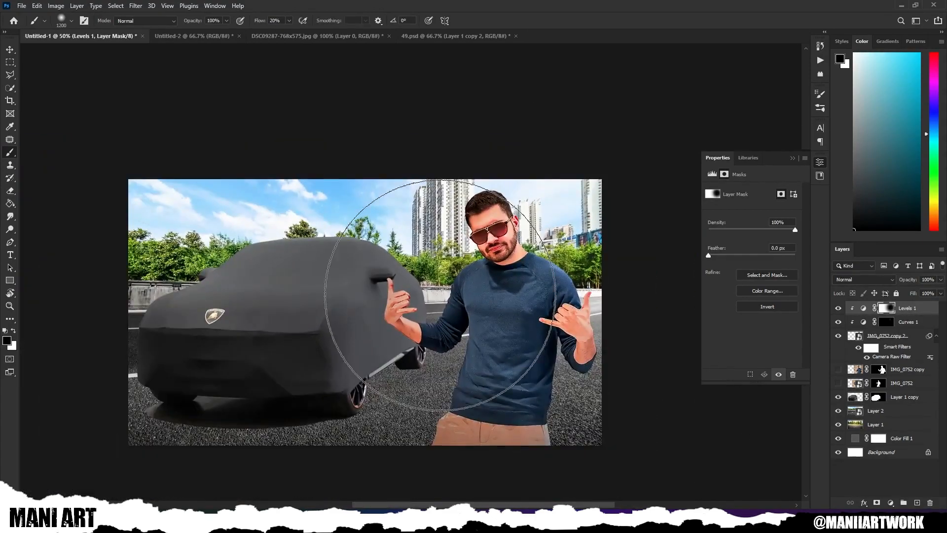
Step: Refine the Levels 1 mask over the man's sweater with smaller black and white brush strokes
{"action": "key", "text": "x"}
{"action": "key", "text": "["}
{"action": "key", "text": "["}
{"action": "key", "text": "["}
{"action": "key", "text": "["}
{"action": "key", "text": "["}
{"action": "scroll", "coordinate": [441, 307], "scroll_direction": "up", "scroll_amount": 1}
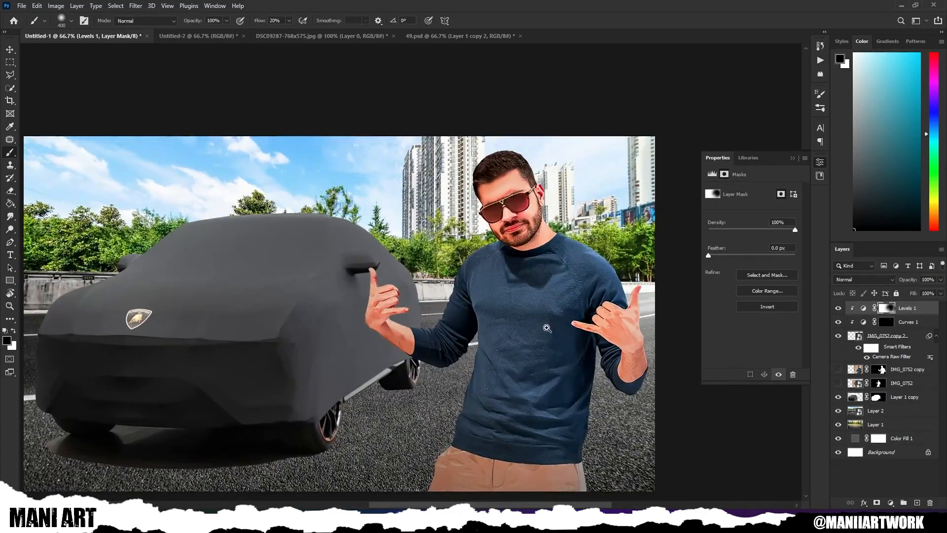
{"action": "left_click", "coordinate": [547, 328]}
{"action": "key", "text": "x"}
{"action": "left_click_drag", "start_coordinate": [327, 335], "coordinate": [373, 282]}
{"action": "scroll", "coordinate": [547, 370], "scroll_direction": "down", "scroll_amount": 1}
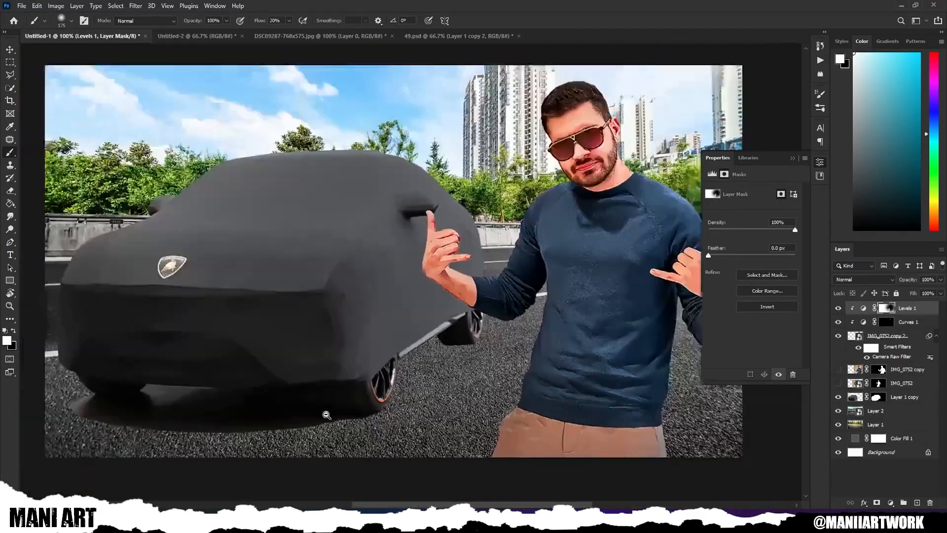
{"action": "scroll", "coordinate": [326, 414], "scroll_direction": "up", "scroll_amount": 1}
Step: Paint black on the Layer 1 copy mask to fade the leftover brown floor below the car's left wheel and bumper
{"action": "left_click_drag", "start_coordinate": [325, 414], "coordinate": [597, 355]}
{"action": "scroll", "coordinate": [246, 341], "scroll_direction": "up", "scroll_amount": 1}
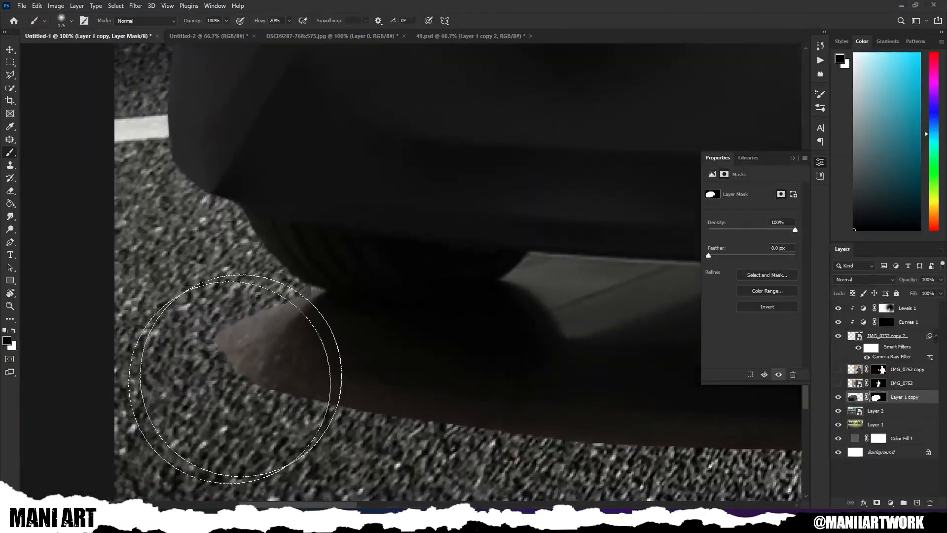
{"action": "scroll", "coordinate": [233, 377], "scroll_direction": "up", "scroll_amount": 1}
{"action": "scroll", "coordinate": [402, 391], "scroll_direction": "up", "scroll_amount": 1}
{"action": "left_click_drag", "start_coordinate": [480, 365], "coordinate": [496, 398]}
{"action": "left_click_drag", "start_coordinate": [276, 365], "coordinate": [450, 457]}
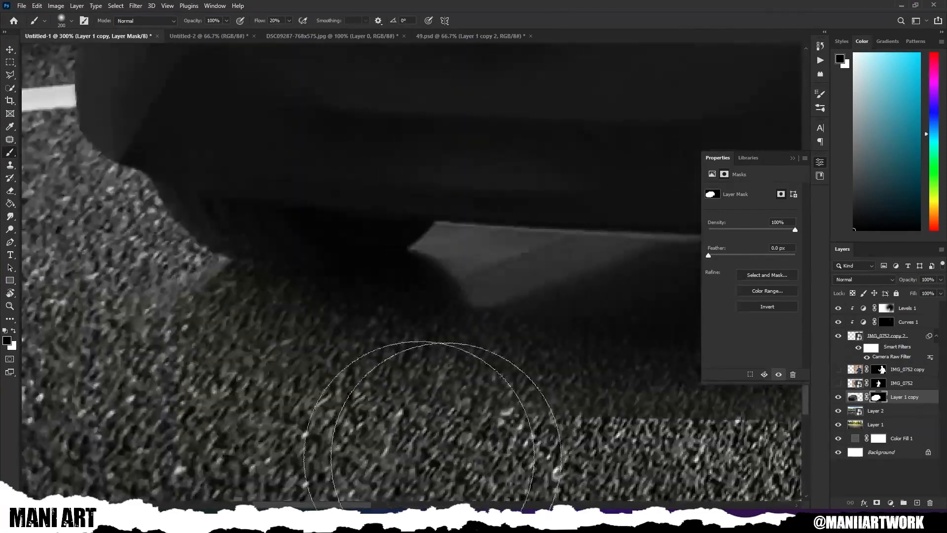
{"action": "scroll", "coordinate": [451, 444], "scroll_direction": "down", "scroll_amount": 1}
{"action": "left_click_drag", "start_coordinate": [567, 401], "coordinate": [324, 351]}
Step: Blend the car's remaining floor shadow into the asphalt near the right front wheel on the Layer 1 copy mask
{"action": "scroll", "coordinate": [352, 385], "scroll_direction": "down", "scroll_amount": 3}
{"action": "scroll", "coordinate": [432, 381], "scroll_direction": "up", "scroll_amount": 2}
{"action": "key", "text": "bracketleft"}
{"action": "key", "text": "bracketleft"}
{"action": "key", "text": "bracketleft"}
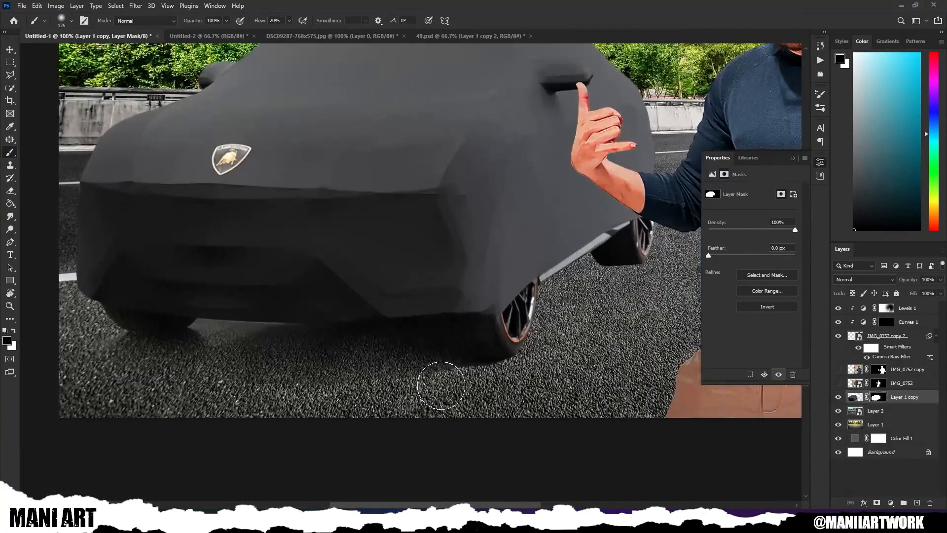
{"action": "scroll", "coordinate": [420, 389], "scroll_direction": "down", "scroll_amount": 1}
{"action": "scroll", "coordinate": [301, 361], "scroll_direction": "up", "scroll_amount": 2}
{"action": "key", "text": "bracketright"}
{"action": "key", "text": "bracketright"}
{"action": "scroll", "coordinate": [418, 341], "scroll_direction": "down", "scroll_amount": 2}
{"action": "left_click_drag", "start_coordinate": [419, 342], "coordinate": [264, 354]}
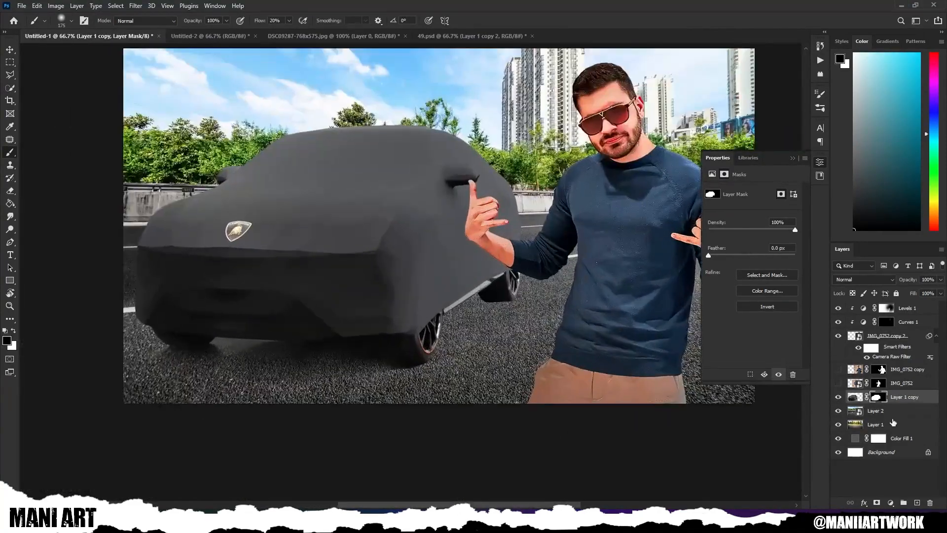
Step: Create a new layer directly above Layer 2, beneath the car
{"action": "left_click", "coordinate": [892, 412]}
{"action": "left_click", "coordinate": [916, 502]}
{"action": "scroll", "coordinate": [406, 381], "scroll_direction": "up", "scroll_amount": 2}
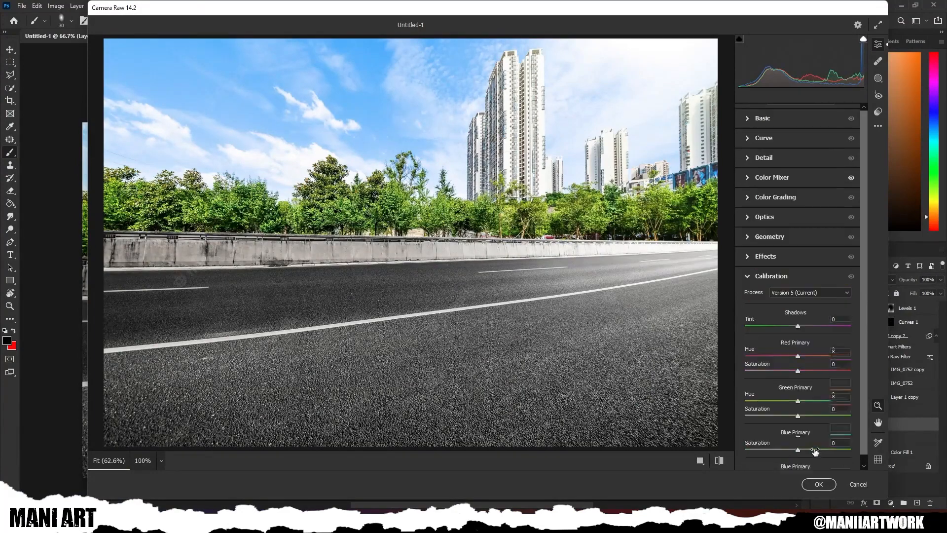
Step: Adjust the Calibration color primaries in the road background's Camera Raw filter for golden foliage and a deeper blue sky, then apply it
{"action": "left_click_drag", "start_coordinate": [797, 445], "coordinate": [745, 445]}
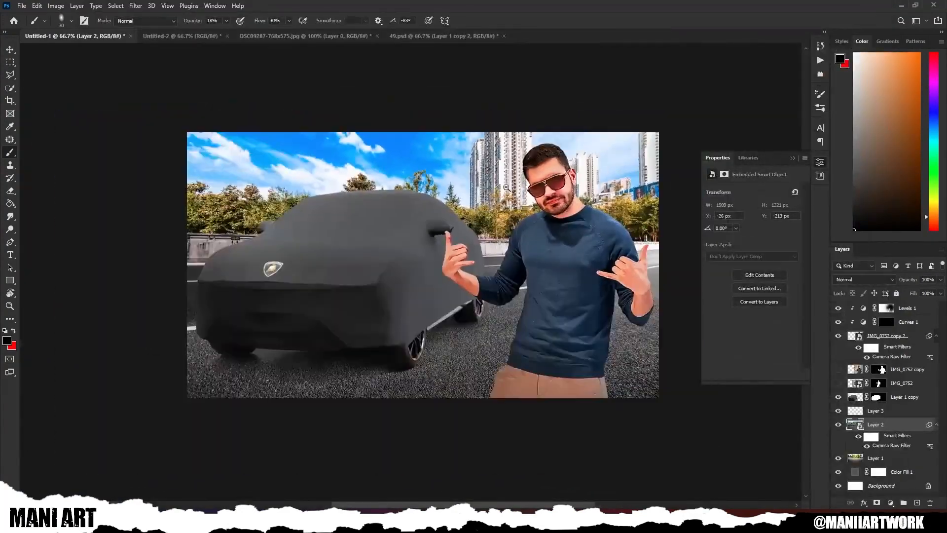
{"action": "scroll", "coordinate": [500, 217], "scroll_direction": "up", "scroll_amount": 1}
{"action": "scroll", "coordinate": [493, 226], "scroll_direction": "down", "scroll_amount": 1}
{"action": "scroll", "coordinate": [488, 228], "scroll_direction": "up", "scroll_amount": 1}
{"action": "scroll", "coordinate": [476, 234], "scroll_direction": "down", "scroll_amount": 1}
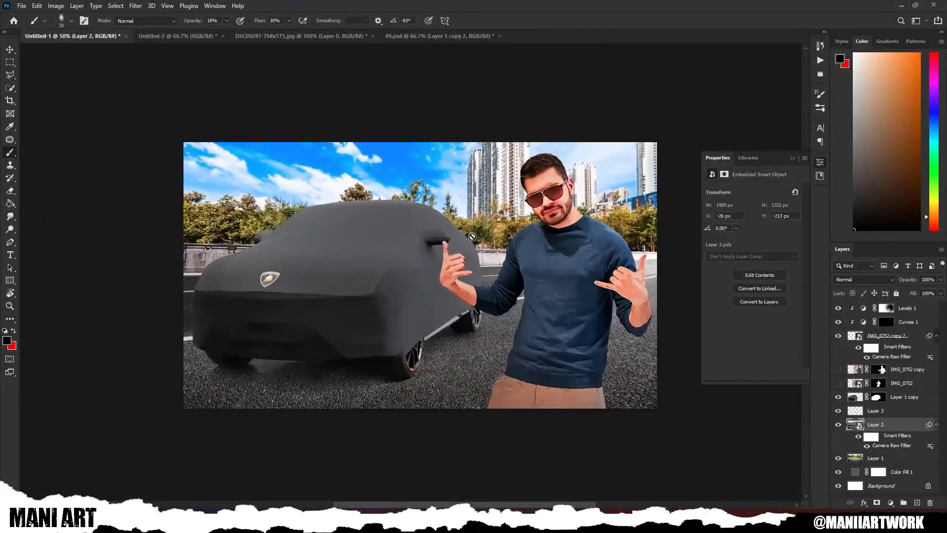
Step: Add a Curves adjustment above Layer 2 with a black mask and brush it in using a soft 1100 px white brush
{"action": "left_click", "coordinate": [890, 502]}
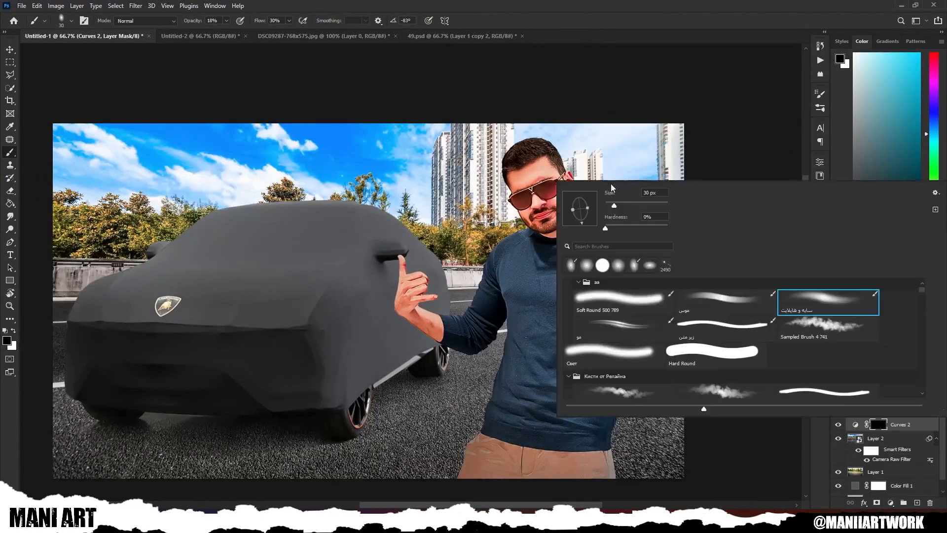
{"action": "scroll", "coordinate": [453, 246], "scroll_direction": "up", "scroll_amount": 1}
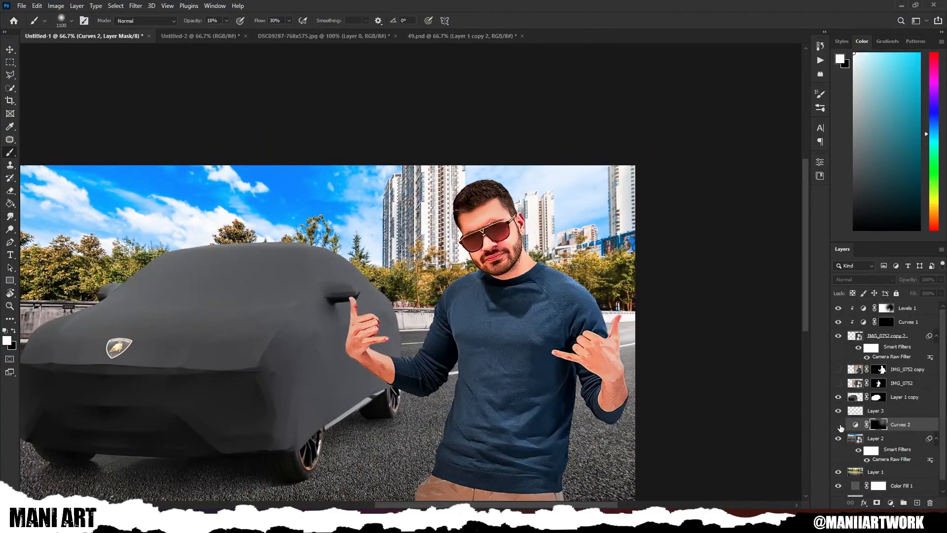
{"action": "scroll", "coordinate": [493, 128], "scroll_direction": "down", "scroll_amount": 1}
{"action": "scroll", "coordinate": [395, 343], "scroll_direction": "down", "scroll_amount": 2}
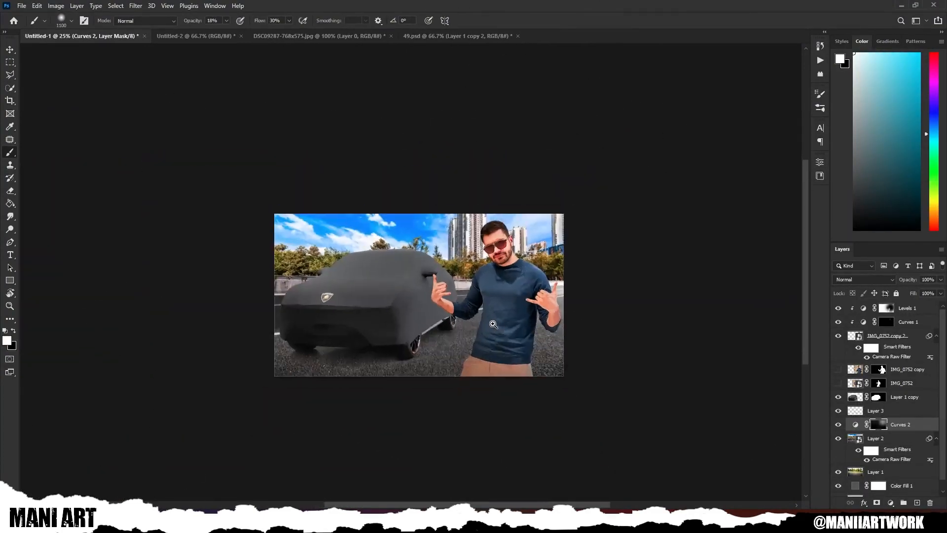
Step: Trace the man's sweater with the Polygonal Lasso around the sleeve nearest the car, up over the shoulder and along the collar
{"action": "scroll", "coordinate": [551, 369], "scroll_direction": "up", "scroll_amount": 3}
{"action": "scroll", "coordinate": [550, 369], "scroll_direction": "up", "scroll_amount": 2}
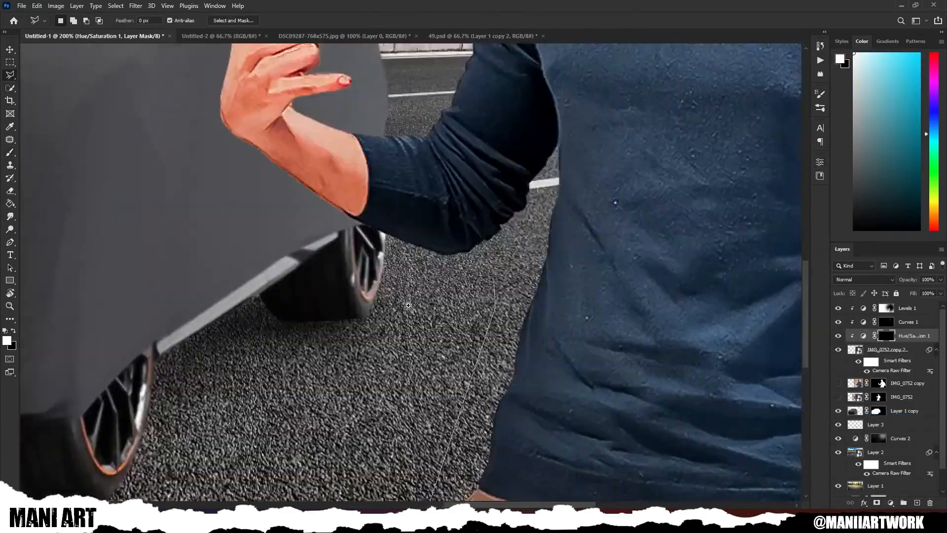
{"action": "left_click", "coordinate": [380, 271]}
{"action": "mouse_move", "coordinate": [349, 228]}
{"action": "left_mouse_down"}
{"action": "mouse_move", "coordinate": [390, 228]}
{"action": "mouse_move", "coordinate": [374, 208]}
{"action": "left_mouse_up"}
{"action": "left_click", "coordinate": [315, 203]}
{"action": "left_click", "coordinate": [326, 185]}
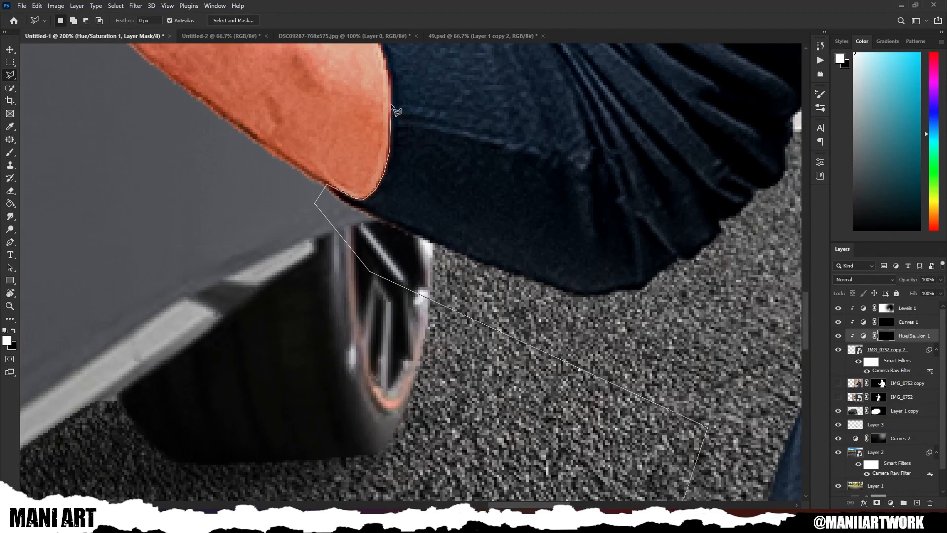
{"action": "left_click_drag", "start_coordinate": [393, 109], "coordinate": [427, 274]}
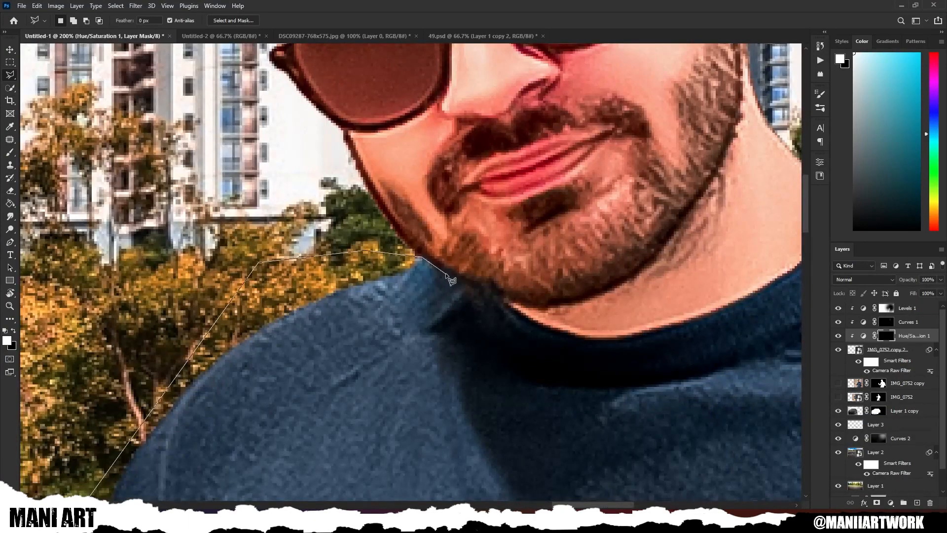
{"action": "left_click_drag", "start_coordinate": [629, 337], "coordinate": [480, 347]}
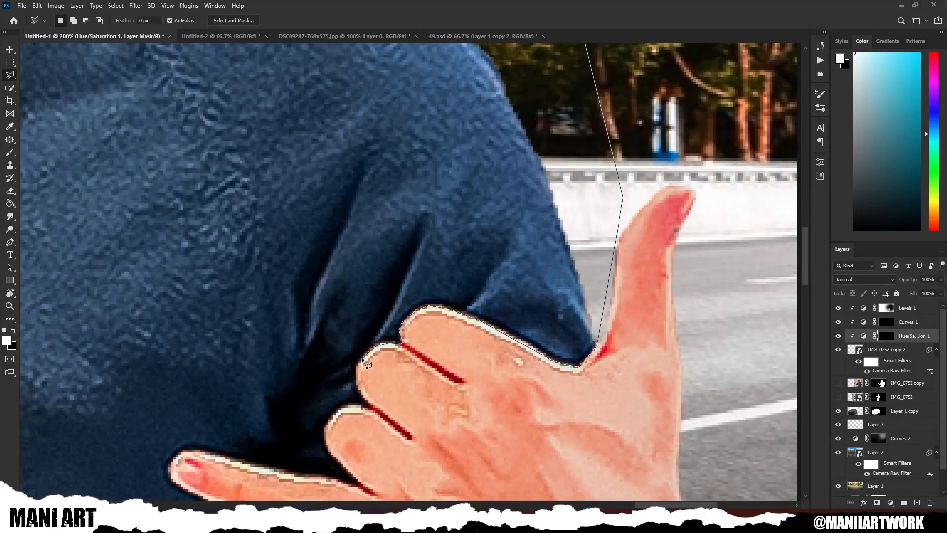
Step: Continue the lasso outline of the clothing along the fingers, wrist and sleeve cuff of the hand farther from the car
{"action": "left_click_drag", "start_coordinate": [365, 489], "coordinate": [534, 296]}
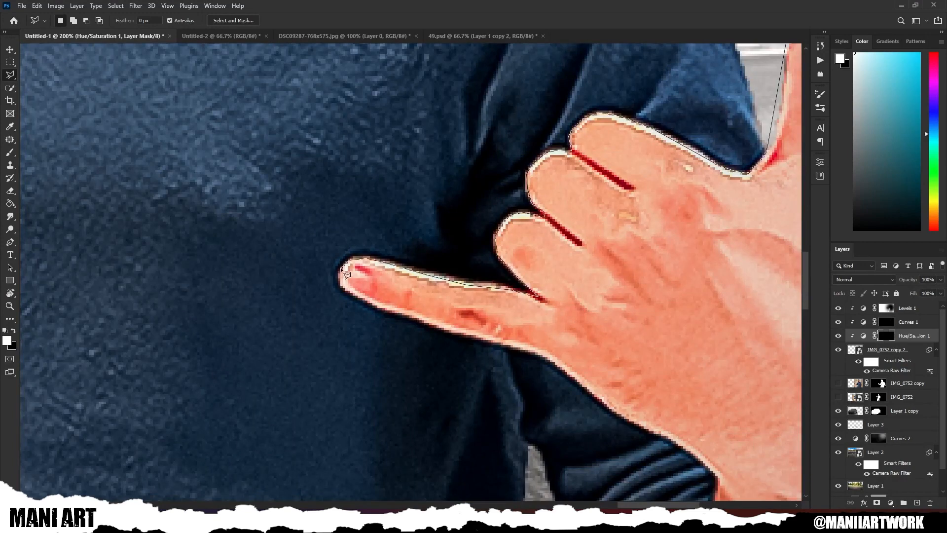
{"action": "left_click", "coordinate": [579, 383]}
{"action": "left_click_drag", "start_coordinate": [578, 383], "coordinate": [444, 258]}
{"action": "left_click", "coordinate": [517, 305]}
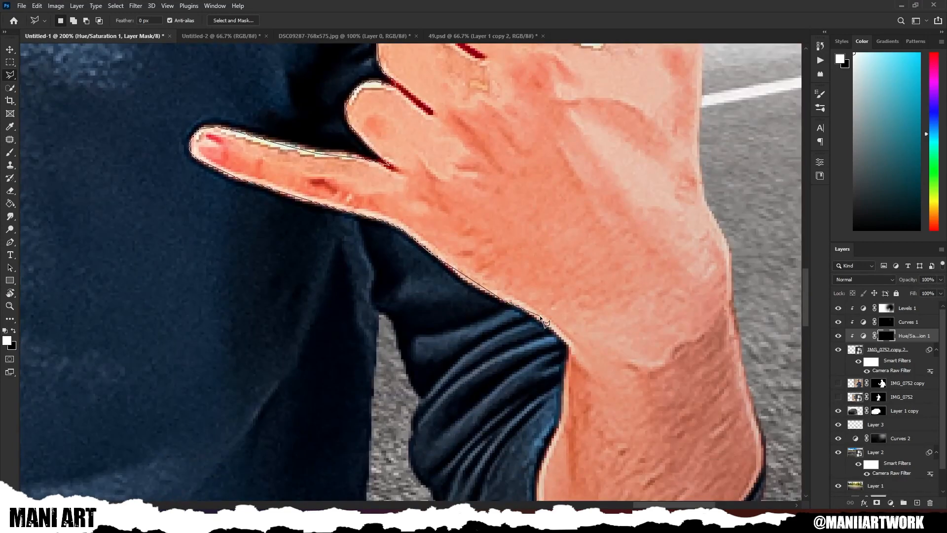
{"action": "left_click", "coordinate": [548, 321]}
{"action": "left_click", "coordinate": [581, 349]}
{"action": "left_click_drag", "start_coordinate": [582, 349], "coordinate": [582, 221]}
{"action": "left_click", "coordinate": [554, 353]}
{"action": "left_click", "coordinate": [551, 374]}
{"action": "left_click_drag", "start_coordinate": [551, 375], "coordinate": [511, 243]}
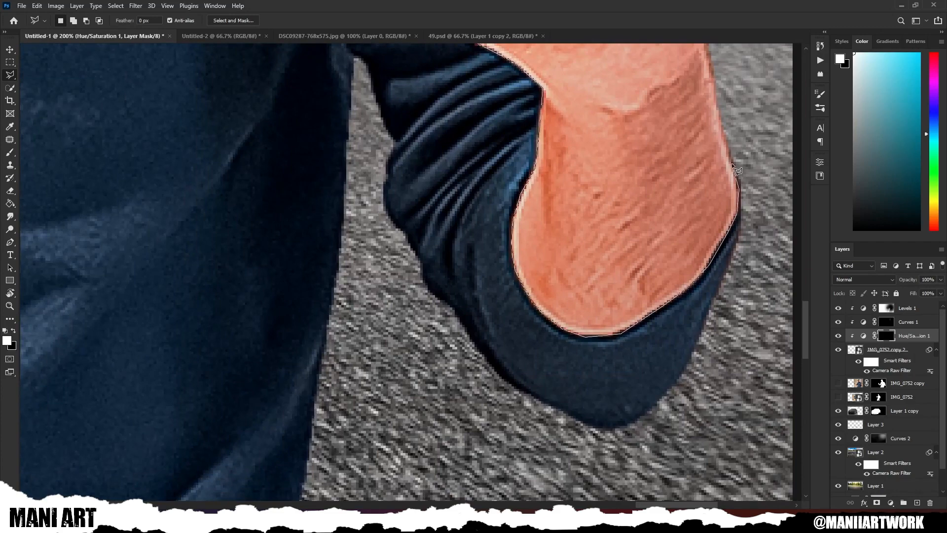
Step: Run the lasso outline around the outer forearm and below the trousers, closing the selection of the man's clothing
{"action": "left_click", "coordinate": [751, 138]}
{"action": "scroll", "coordinate": [758, 170], "scroll_direction": "down", "scroll_amount": 3}
{"action": "left_click", "coordinate": [775, 186]}
{"action": "left_click", "coordinate": [789, 303]}
{"action": "left_click_drag", "start_coordinate": [730, 375], "coordinate": [769, 198]}
{"action": "left_click", "coordinate": [658, 332]}
{"action": "scroll", "coordinate": [607, 310], "scroll_direction": "down", "scroll_amount": 1}
{"action": "double_click", "coordinate": [539, 392]}
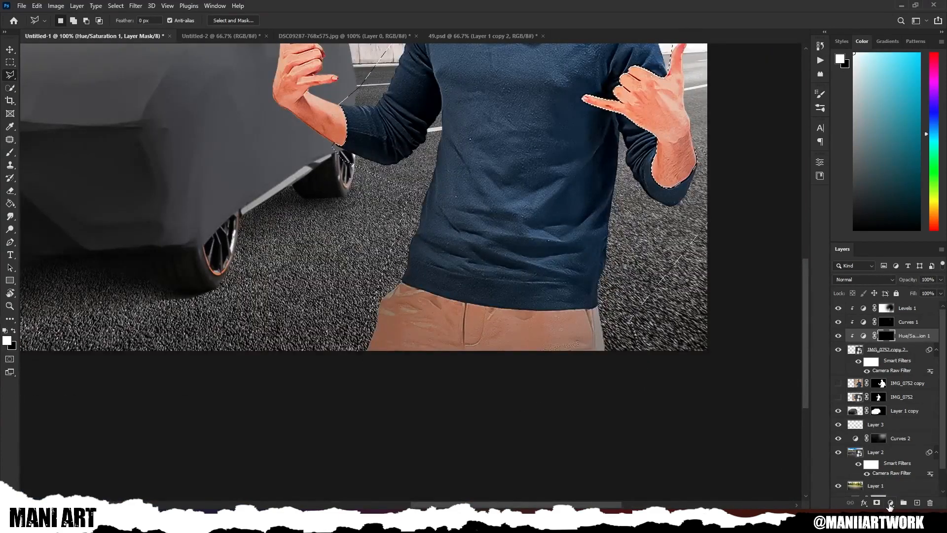
Step: Add a clipped Hue/Saturation adjustment to the clothing selection and desaturate the sweater and trousers to neutral gray
{"action": "left_click", "coordinate": [889, 506]}
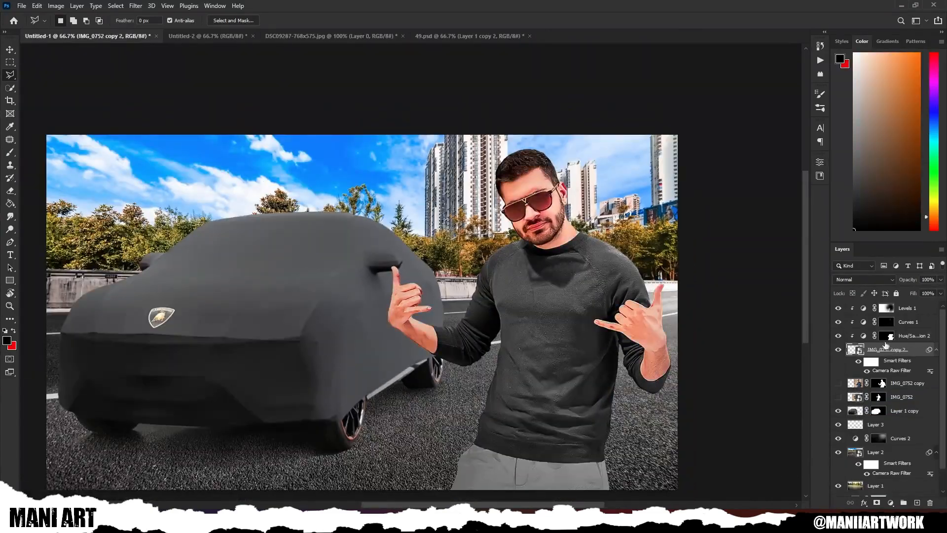
{"action": "scroll", "coordinate": [543, 237], "scroll_direction": "up", "scroll_amount": 2}
{"action": "scroll", "coordinate": [581, 258], "scroll_direction": "down", "scroll_amount": 3}
{"action": "scroll", "coordinate": [629, 276], "scroll_direction": "up", "scroll_amount": 1}
{"action": "scroll", "coordinate": [547, 272], "scroll_direction": "down", "scroll_amount": 1}
{"action": "scroll", "coordinate": [554, 270], "scroll_direction": "up", "scroll_amount": 2}
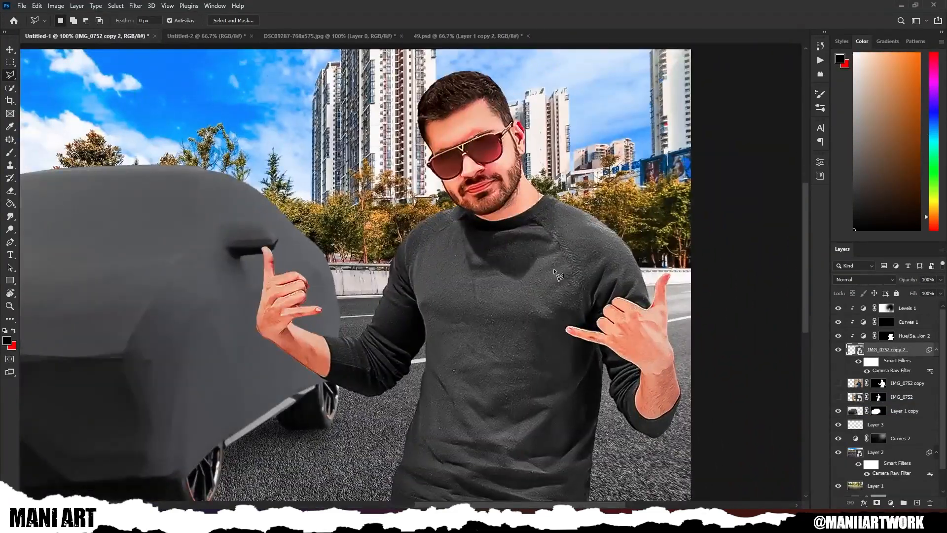
{"action": "scroll", "coordinate": [554, 268], "scroll_direction": "down", "scroll_amount": 1}
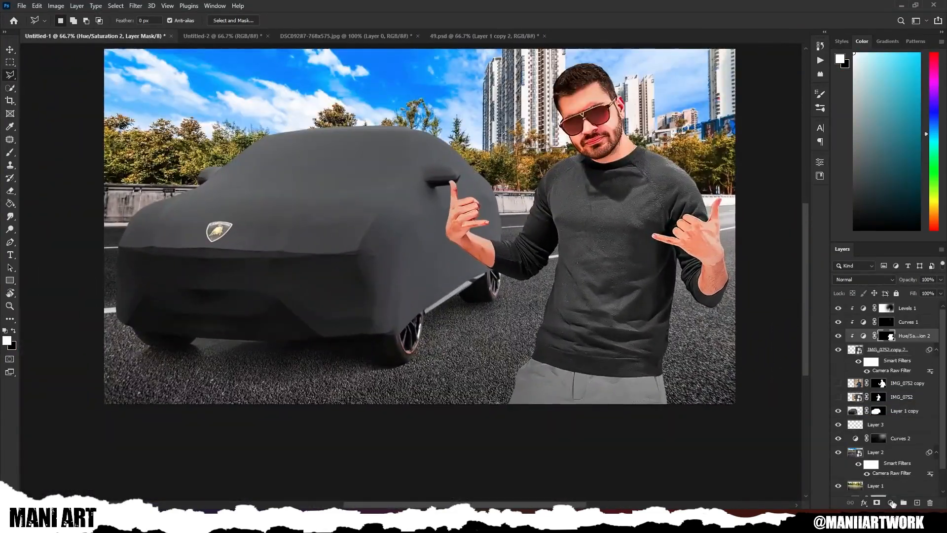
Step: Darken the man with a clipped Curves adjustment above Hue/Saturation 2, reusing the Levels 1 mask, and hide Levels 1
{"action": "left_click_drag", "start_coordinate": [909, 324], "coordinate": [906, 336]}
{"action": "left_click", "coordinate": [838, 308]}
{"action": "scroll", "coordinate": [627, 231], "scroll_direction": "down", "scroll_amount": 2}
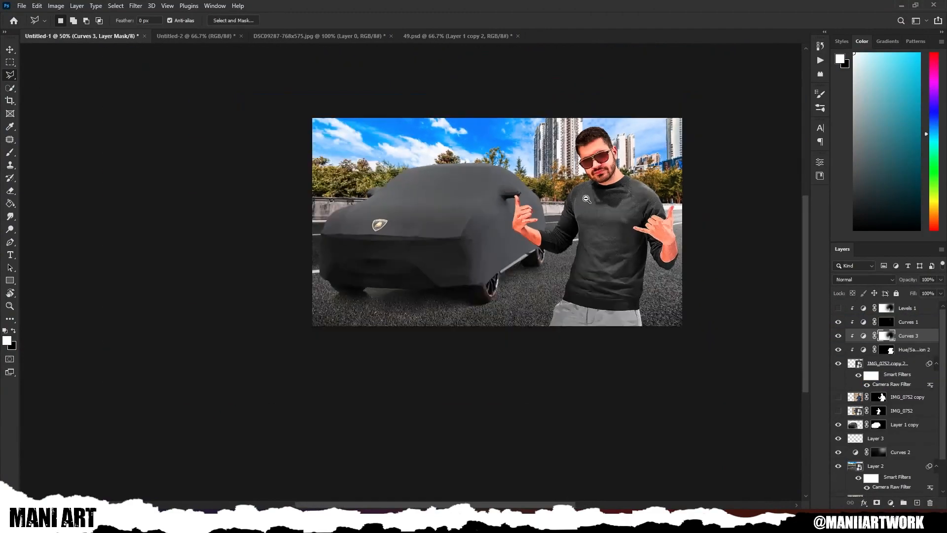
{"action": "scroll", "coordinate": [602, 208], "scroll_direction": "up", "scroll_amount": 2}
{"action": "scroll", "coordinate": [475, 314], "scroll_direction": "down", "scroll_amount": 3}
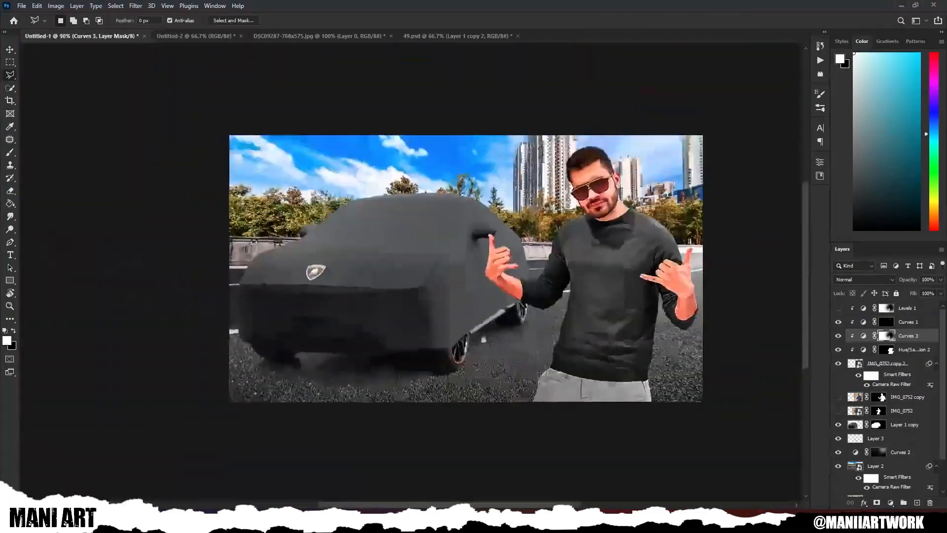
{"action": "scroll", "coordinate": [475, 315], "scroll_direction": "up", "scroll_amount": 3}
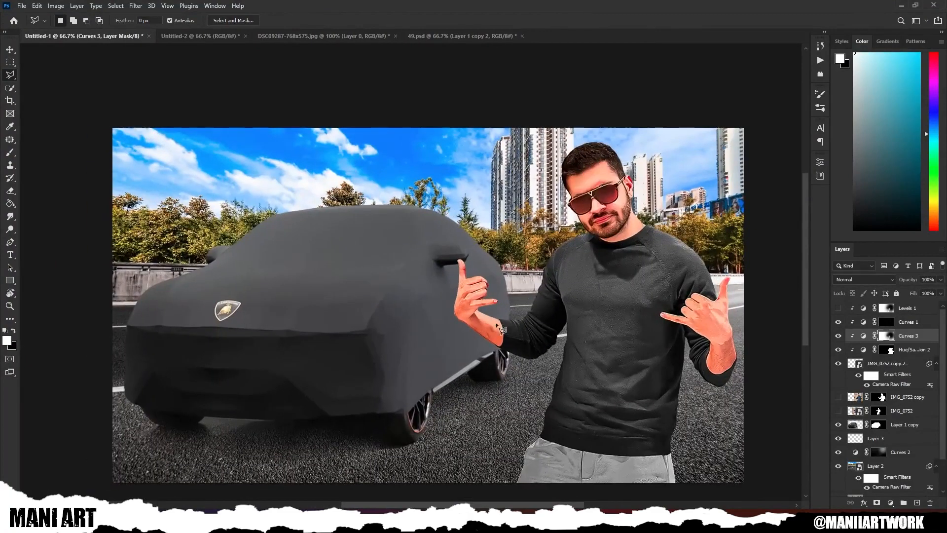
Step: Paint a soft black contact shadow on Layer 3 beneath the car's front wheel nearest the man, using the angled shading brush
{"action": "left_click_drag", "start_coordinate": [370, 314], "coordinate": [388, 263]}
{"action": "scroll", "coordinate": [438, 223], "scroll_direction": "down", "scroll_amount": 2}
{"action": "scroll", "coordinate": [893, 390], "scroll_direction": "down", "scroll_amount": 3}
{"action": "left_click", "coordinate": [898, 388]}
{"action": "key", "text": "b"}
{"action": "scroll", "coordinate": [467, 331], "scroll_direction": "up", "scroll_amount": 4}
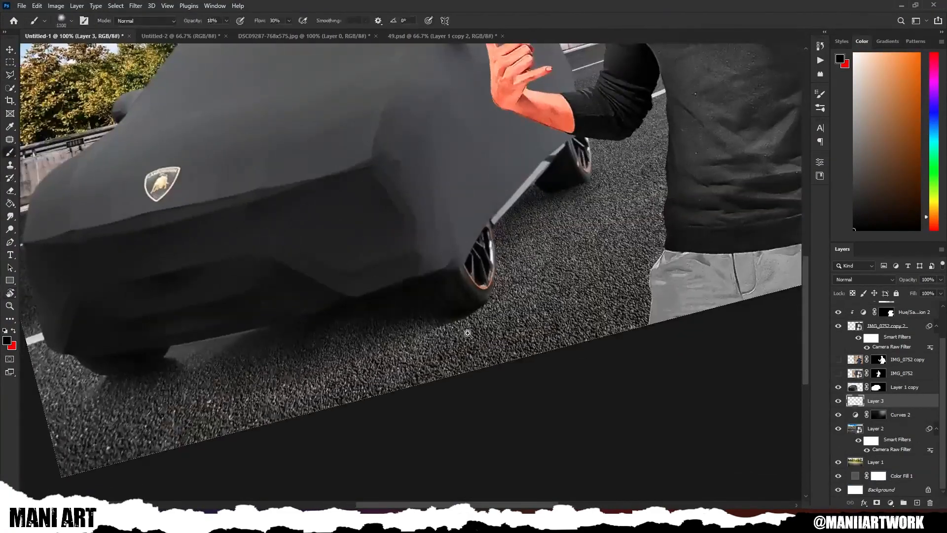
{"action": "right_click", "coordinate": [531, 306]}
{"action": "key", "text": "r"}
{"action": "left_click_drag", "start_coordinate": [552, 373], "coordinate": [518, 277]}
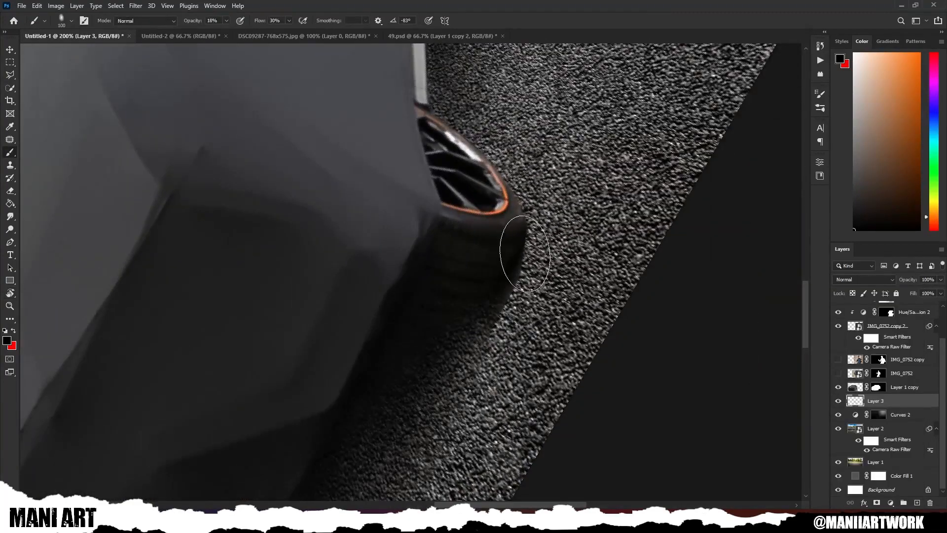
{"action": "left_click_drag", "start_coordinate": [493, 373], "coordinate": [430, 302]}
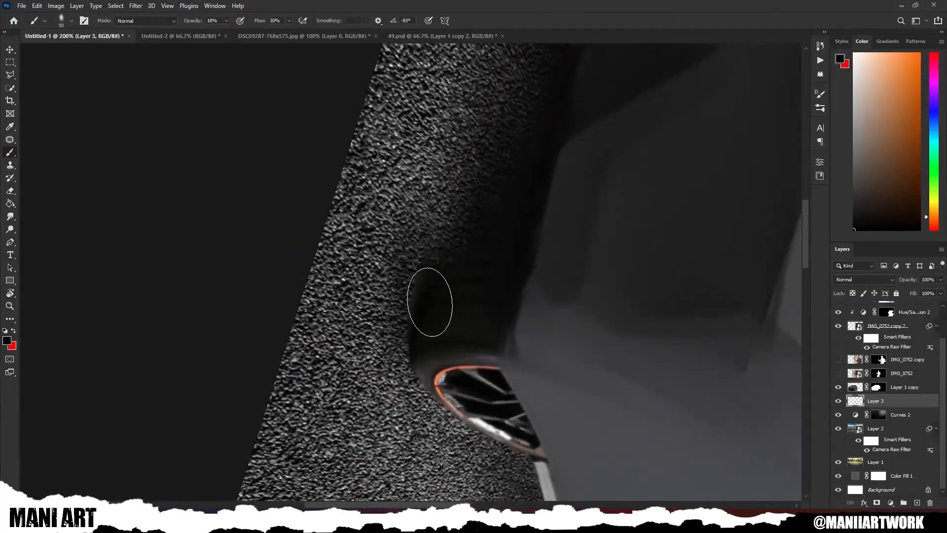
{"action": "left_click_drag", "start_coordinate": [437, 352], "coordinate": [490, 243]}
Step: Paint black contact shadow on Layer 3 beneath the front wheel farther from the man and along the adjacent bumper edge
{"action": "key", "text": "r"}
{"action": "left_click_drag", "start_coordinate": [391, 173], "coordinate": [376, 214]}
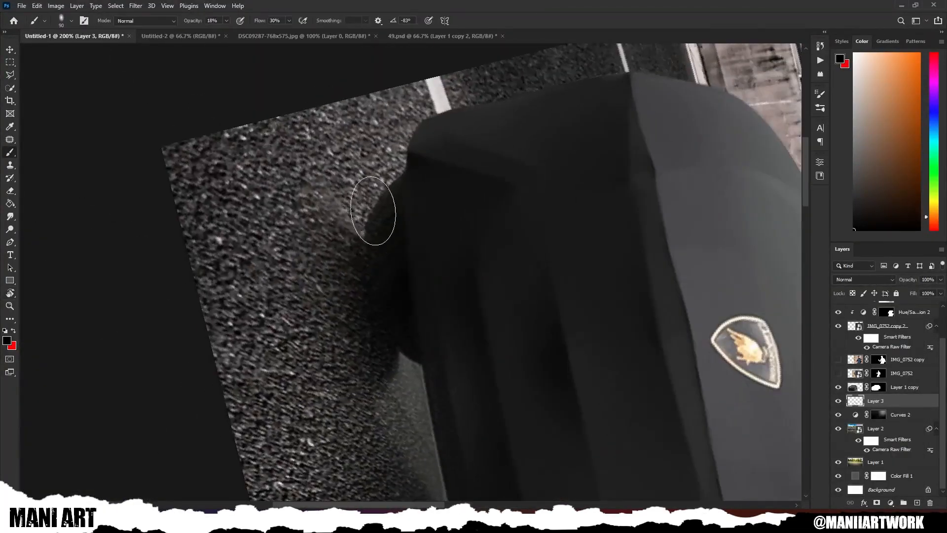
{"action": "scroll", "coordinate": [454, 428], "scroll_direction": "down", "scroll_amount": 2}
{"action": "left_click_drag", "start_coordinate": [453, 427], "coordinate": [465, 313]}
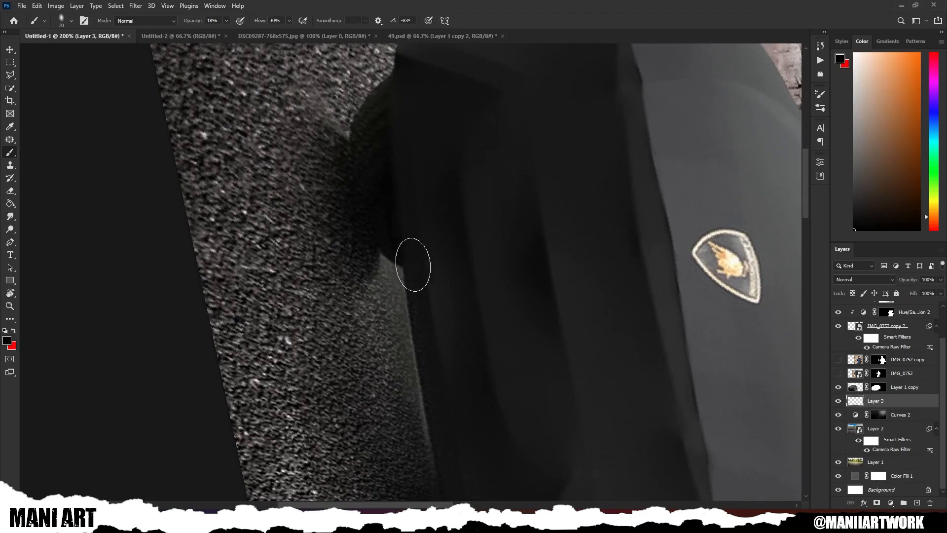
{"action": "scroll", "coordinate": [487, 258], "scroll_direction": "down", "scroll_amount": 4}
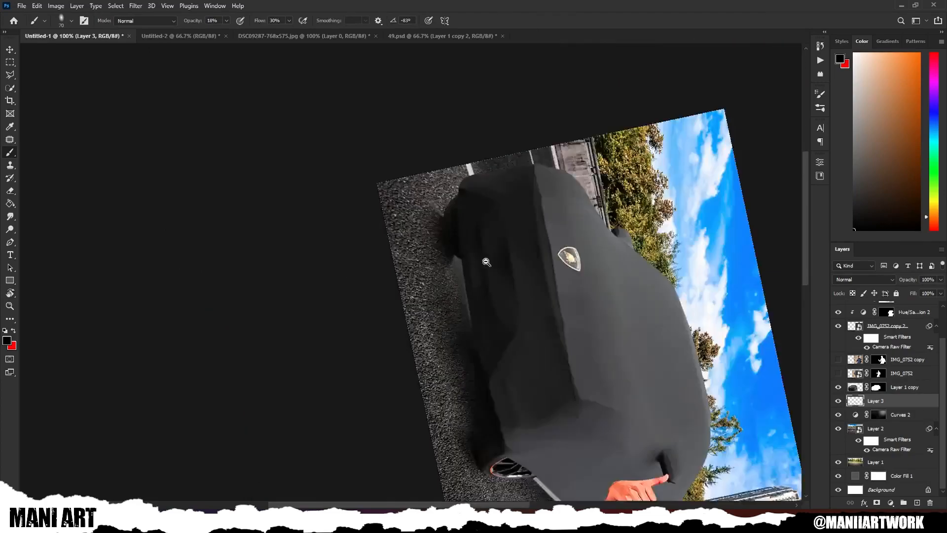
{"action": "key", "text": "Escape"}
{"action": "scroll", "coordinate": [483, 197], "scroll_direction": "up", "scroll_amount": 2}
{"action": "left_click_drag", "start_coordinate": [371, 242], "coordinate": [389, 233]}
{"action": "scroll", "coordinate": [316, 215], "scroll_direction": "up", "scroll_amount": 2}
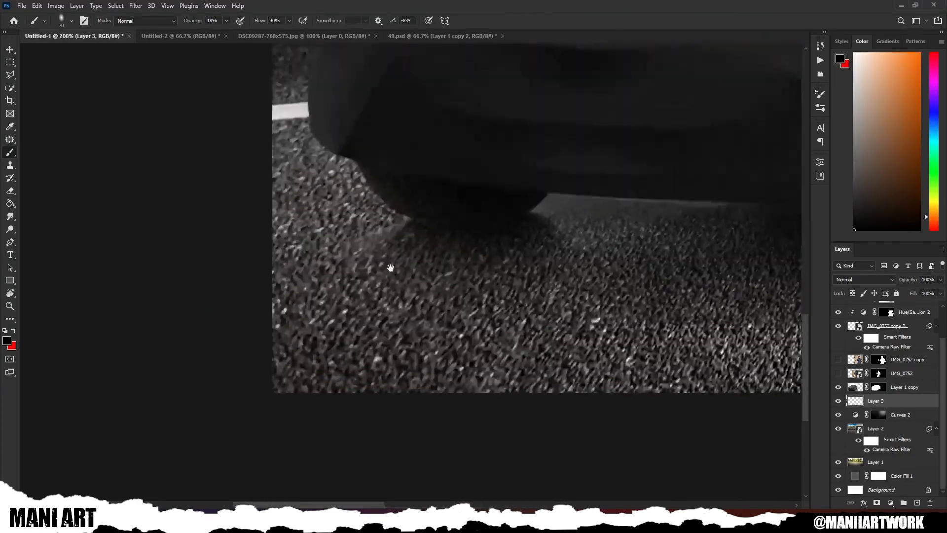
{"action": "key", "text": "r"}
{"action": "left_click_drag", "start_coordinate": [391, 268], "coordinate": [391, 224]}
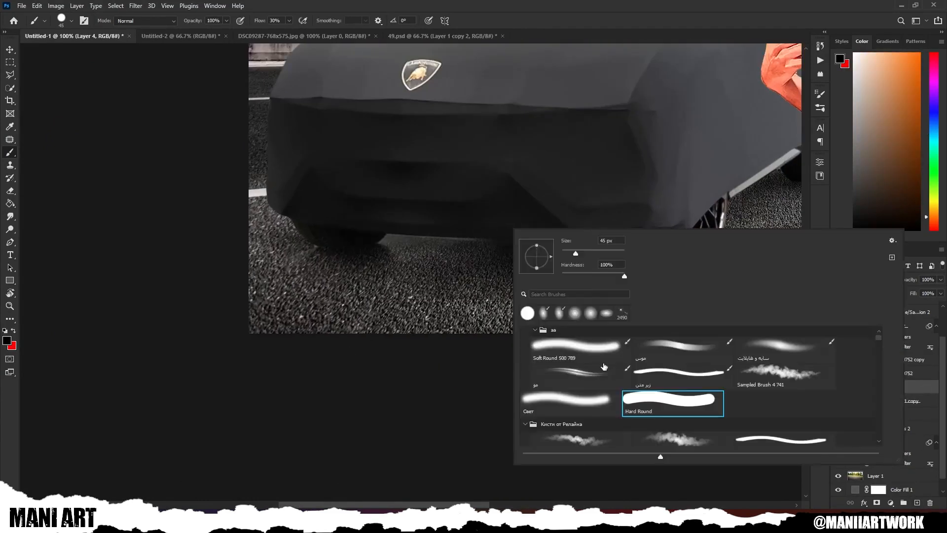
Step: Darken the lower front bumper on Layer 4, clipped to the car, with a soft round 175 px black brush
{"action": "key", "text": "Escape"}
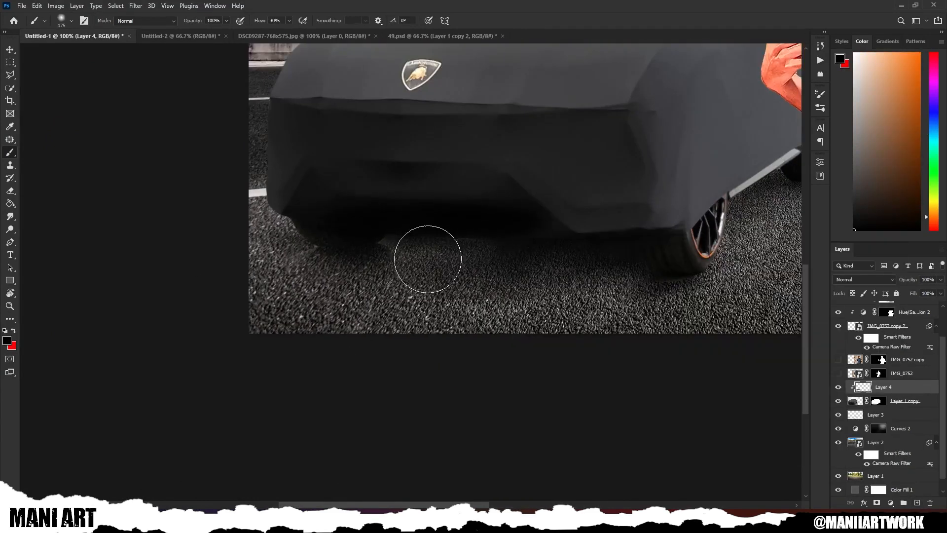
{"action": "key", "text": "ctrl+minus"}
{"action": "key", "text": "ctrl+minus"}
{"action": "left_click_drag", "start_coordinate": [488, 181], "coordinate": [505, 198]}
{"action": "key", "text": "ctrl+minus"}
{"action": "left_click_drag", "start_coordinate": [563, 193], "coordinate": [522, 217]}
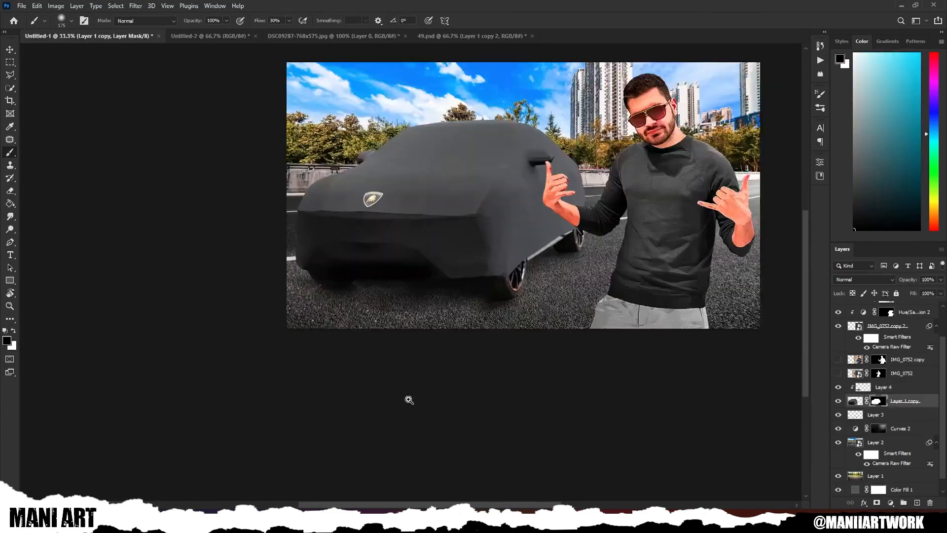
Step: Fade the floor remnants beneath the front bumper by painting black on the Layer 1 copy mask at 18% flow
{"action": "key", "text": "ctrl+plus"}
{"action": "key", "text": "ctrl+minus"}
{"action": "key", "text": "ctrl+minus"}
{"action": "key", "text": "ctrl+minus"}
{"action": "key", "text": "ctrl+plus"}
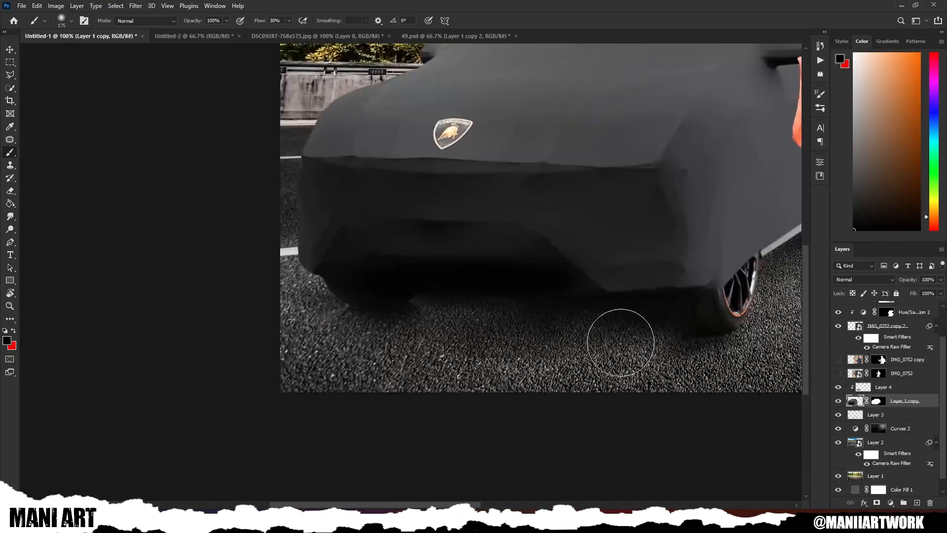
{"action": "left_click", "coordinate": [874, 404]}
{"action": "left_click_drag", "start_coordinate": [651, 333], "coordinate": [426, 344]}
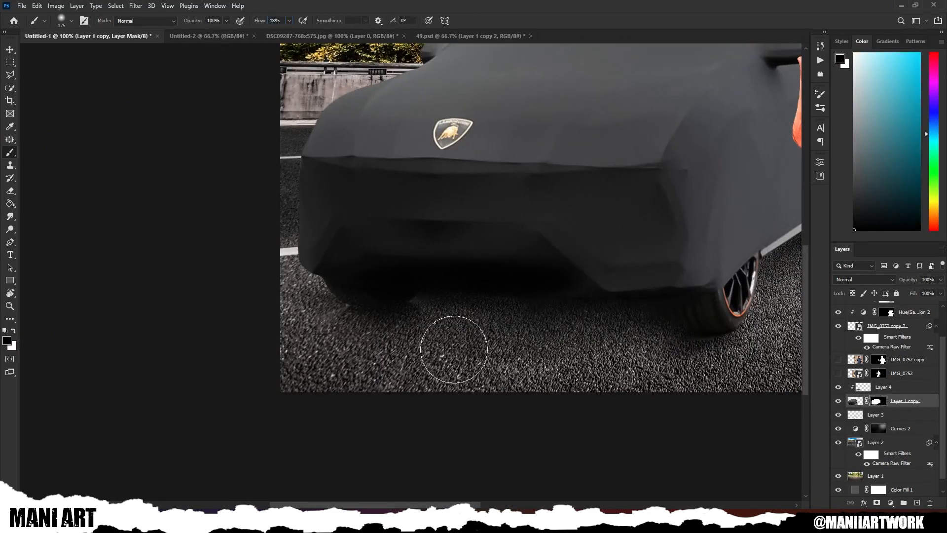
Step: Refine the shadow under the front bumper by painting white on the Layer 1 copy mask, enlarging the brush to 250 px
{"action": "key", "text": "x"}
{"action": "scroll", "coordinate": [612, 259], "scroll_direction": "down", "scroll_amount": 4}
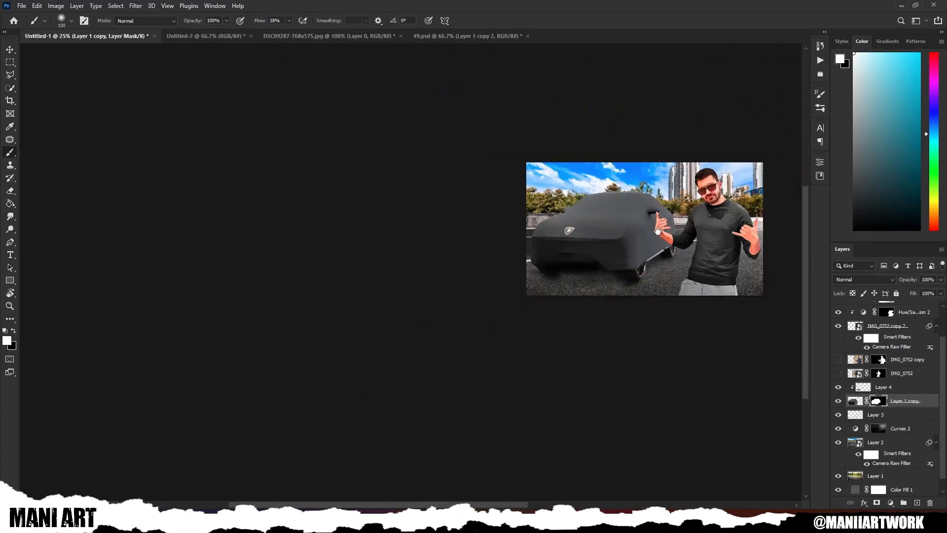
{"action": "scroll", "coordinate": [614, 276], "scroll_direction": "up", "scroll_amount": 3}
{"action": "key", "text": "x"}
{"action": "key", "text": "bracketright"}
{"action": "key", "text": "bracketright"}
{"action": "scroll", "coordinate": [620, 180], "scroll_direction": "down", "scroll_amount": 1}
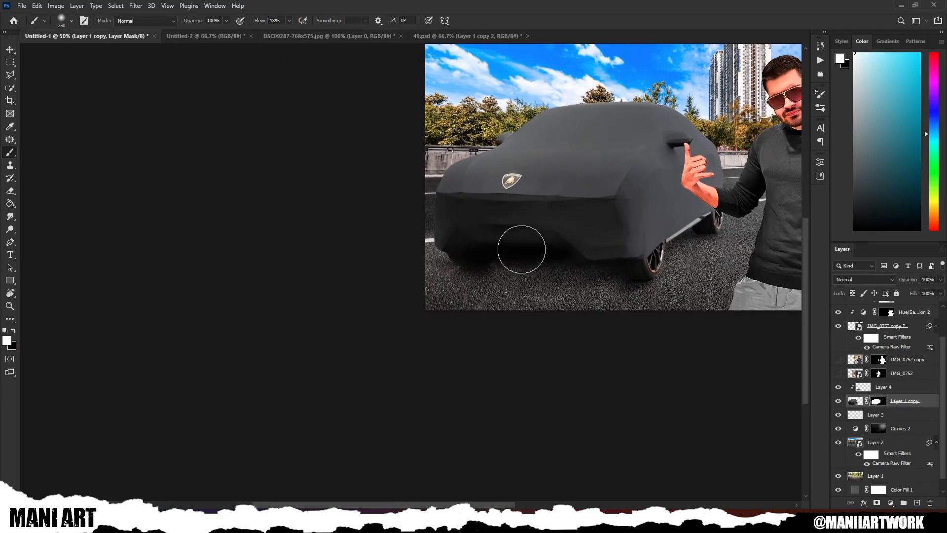
{"action": "scroll", "coordinate": [645, 216], "scroll_direction": "down", "scroll_amount": 1}
{"action": "scroll", "coordinate": [595, 195], "scroll_direction": "up", "scroll_amount": 2}
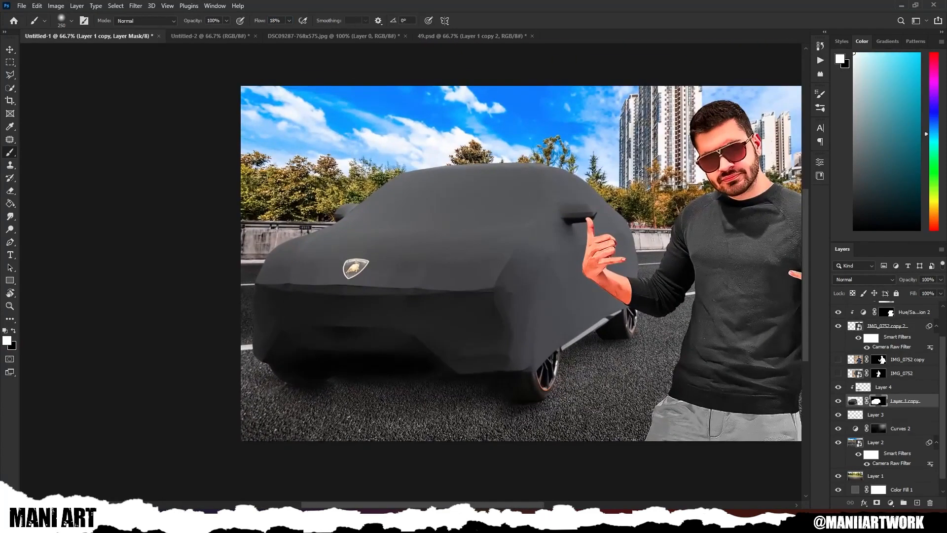
{"action": "scroll", "coordinate": [895, 390], "scroll_direction": "down", "scroll_amount": 1}
Step: Apply a Camera Raw filter to the Layer 1 copy car, raising Oranges and Yellows saturation to +100
{"action": "right_click", "coordinate": [898, 388]}
{"action": "key", "text": "Escape"}
{"action": "left_click", "coordinate": [136, 5]}
{"action": "left_click", "coordinate": [167, 83]}
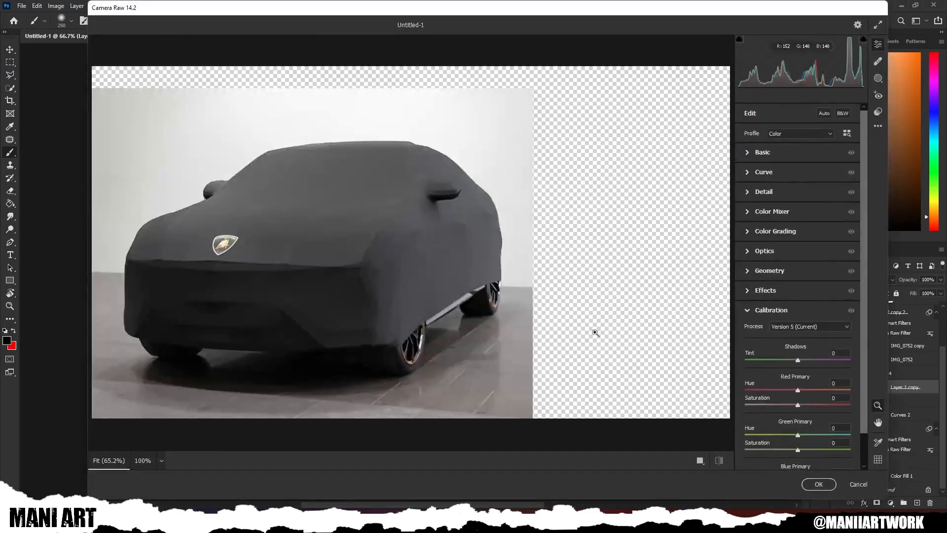
{"action": "scroll", "coordinate": [330, 340], "scroll_direction": "up", "scroll_amount": 5}
{"action": "left_click_drag", "start_coordinate": [798, 281], "coordinate": [852, 281]}
{"action": "left_click_drag", "start_coordinate": [797, 297], "coordinate": [852, 297]}
{"action": "scroll", "coordinate": [576, 313], "scroll_direction": "down", "scroll_amount": 5}
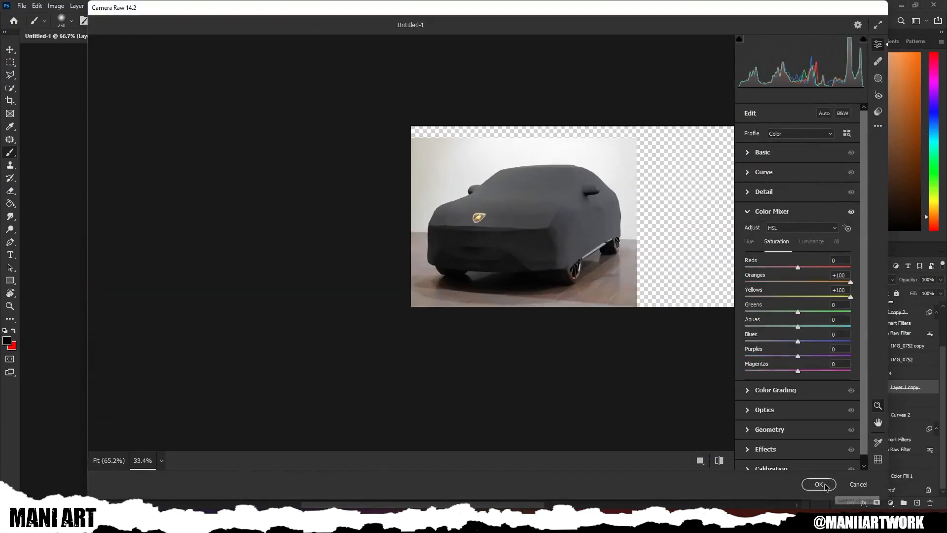
{"action": "left_click", "coordinate": [821, 484]}
{"action": "scroll", "coordinate": [545, 217], "scroll_direction": "down", "scroll_amount": 2}
{"action": "scroll", "coordinate": [549, 222], "scroll_direction": "up", "scroll_amount": 2}
{"action": "scroll", "coordinate": [557, 217], "scroll_direction": "down", "scroll_amount": 1}
{"action": "scroll", "coordinate": [591, 197], "scroll_direction": "up", "scroll_amount": 1}
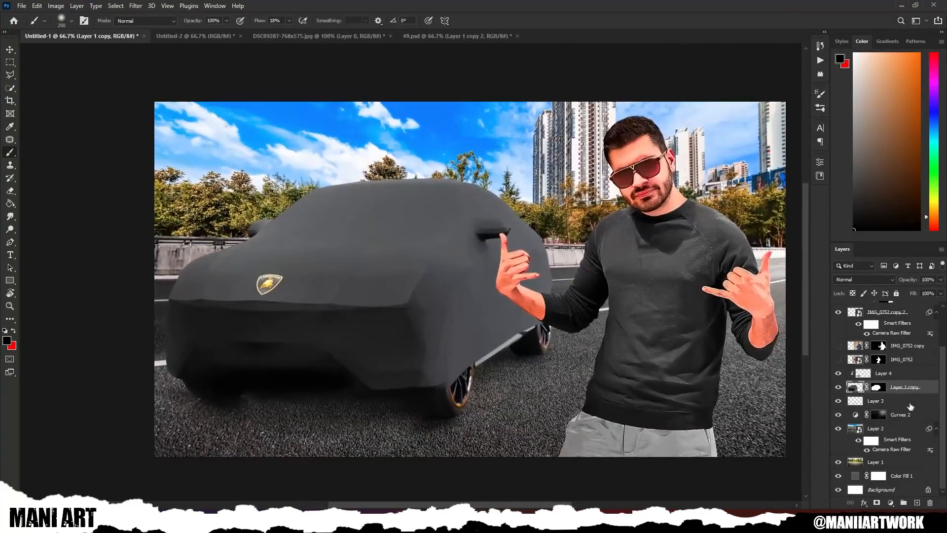
Step: Select Layer 3 and Layer 4 together with the Layer 1 copy car and move them slightly down the road
{"action": "left_click", "coordinate": [910, 402], "text": "ctrl"}
{"action": "left_click", "coordinate": [908, 374], "text": "ctrl"}
{"action": "key", "text": "ctrl+t"}
{"action": "left_click_drag", "start_coordinate": [531, 330], "coordinate": [528, 339]}
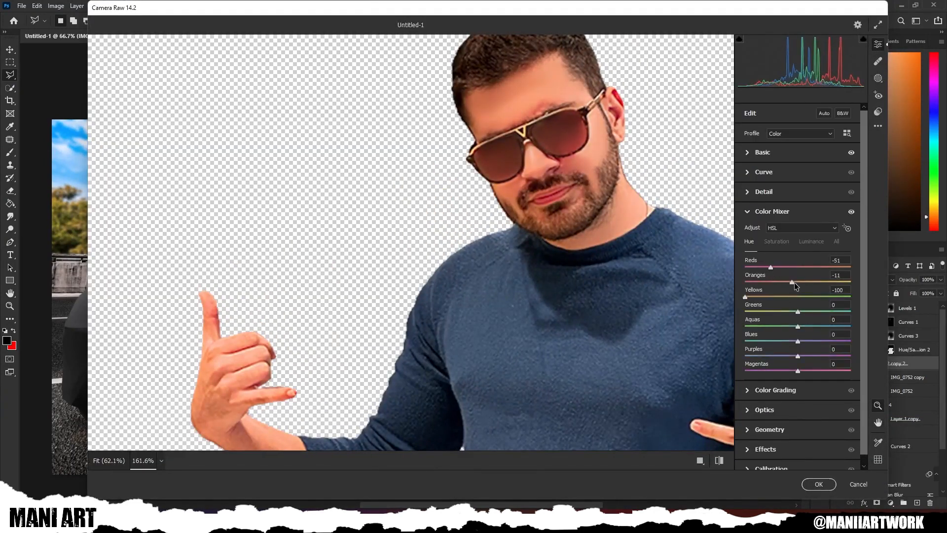
Step: Adjust the man's orange hue and apply Camera Raw with exposure +0.30, contrast +11, highlights -33, shadows +9, whites -23 and blacks -26
{"action": "left_click_drag", "start_coordinate": [794, 282], "coordinate": [799, 281]}
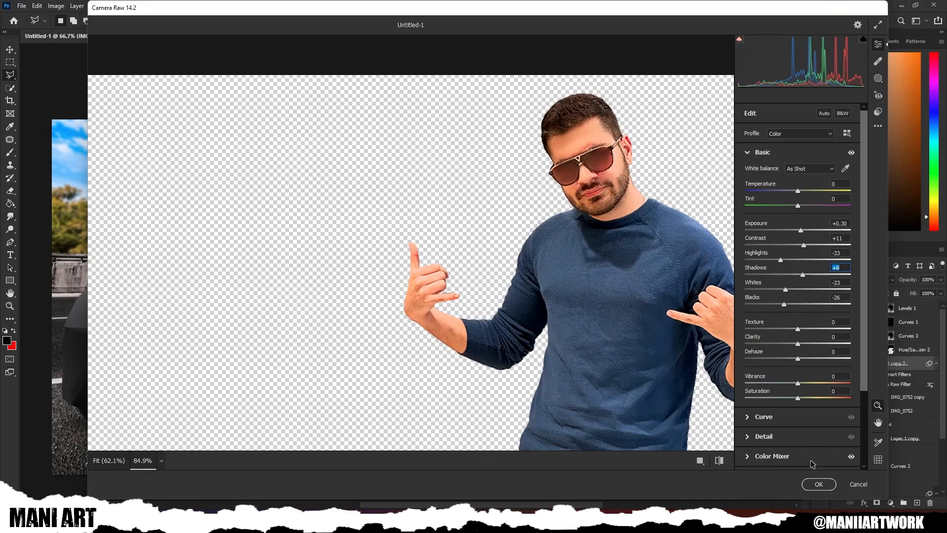
{"action": "left_click", "coordinate": [818, 482]}
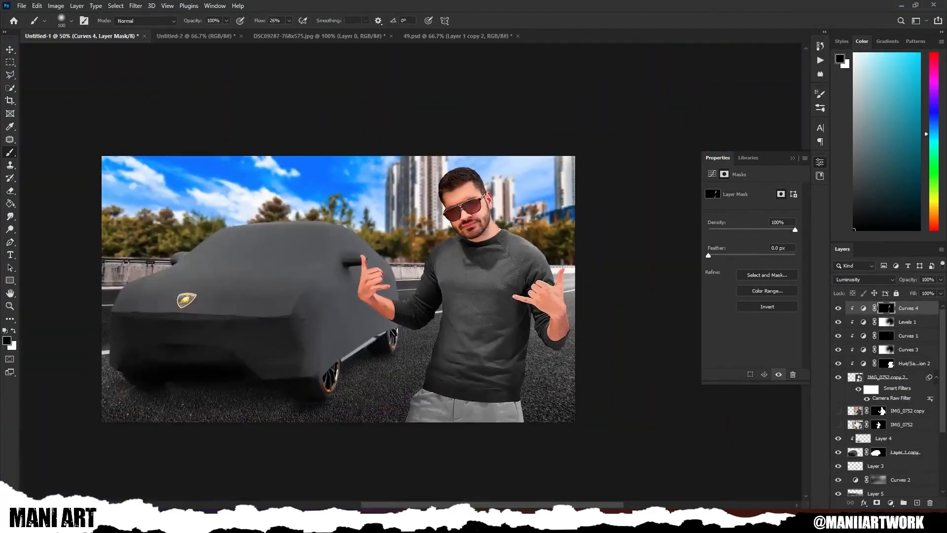
Step: Paint white on the Curves 4 mask over the man's hands and sweater at 26% flow, enlarging the brush to 200 px
{"action": "scroll", "coordinate": [383, 332], "scroll_direction": "up", "scroll_amount": 2}
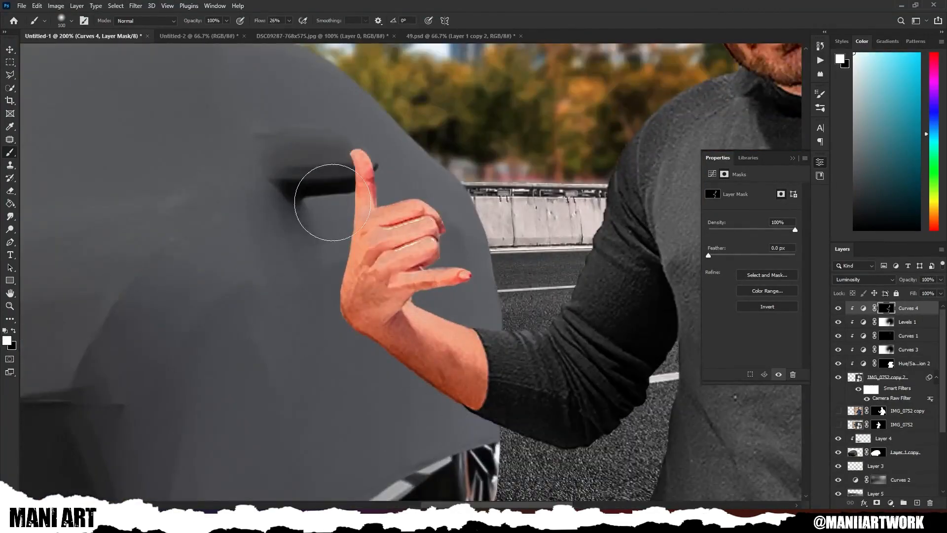
{"action": "scroll", "coordinate": [432, 219], "scroll_direction": "down", "scroll_amount": 5}
{"action": "scroll", "coordinate": [631, 274], "scroll_direction": "up", "scroll_amount": 3}
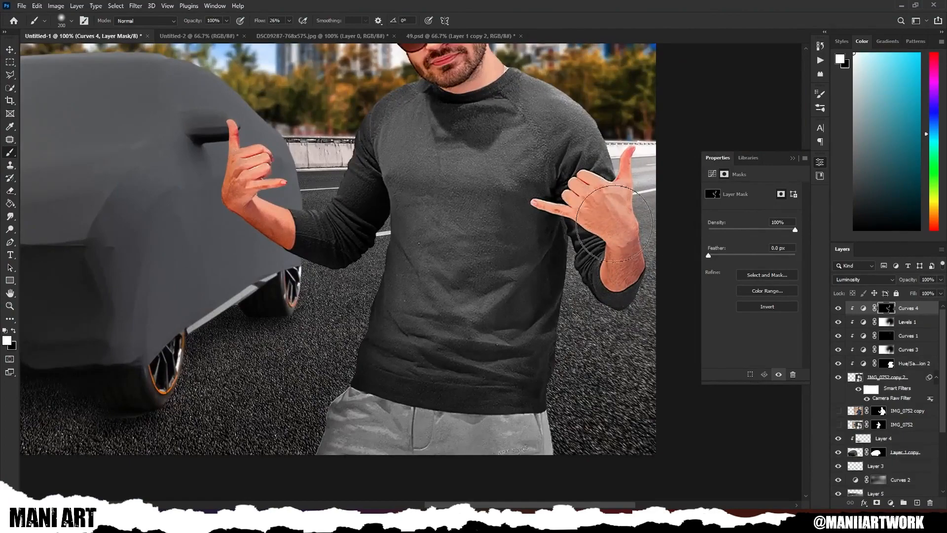
{"action": "left_click_drag", "start_coordinate": [540, 271], "coordinate": [560, 294]}
{"action": "scroll", "coordinate": [587, 418], "scroll_direction": "up", "scroll_amount": 1}
Step: Add a brightening Curves adjustment above Curves 4, clip it to the man and invert its mask to black
{"action": "left_click", "coordinate": [890, 502]}
{"action": "left_click", "coordinate": [903, 374]}
{"action": "left_click_drag", "start_coordinate": [759, 250], "coordinate": [749, 238]}
{"action": "key", "text": "ctrl+i"}
{"action": "left_click", "coordinate": [792, 158]}
{"action": "mouse_move", "coordinate": [623, 118]}
{"action": "left_mouse_down"}
{"action": "mouse_move", "coordinate": [603, 323]}
{"action": "mouse_move", "coordinate": [715, 434]}
{"action": "left_mouse_up"}
{"action": "scroll", "coordinate": [715, 434], "scroll_direction": "up", "scroll_amount": 1}
{"action": "left_click", "coordinate": [905, 315], "text": "alt"}
Step: Paint white on the Curves 5 mask along the man's shoulder, sleeve and sweater edge with a 50 px brush
{"action": "left_click_drag", "start_coordinate": [494, 198], "coordinate": [606, 333]}
{"action": "key", "text": "bracketleft"}
{"action": "key", "text": "bracketleft"}
{"action": "key", "text": "bracketleft"}
{"action": "left_click_drag", "start_coordinate": [678, 428], "coordinate": [505, 211]}
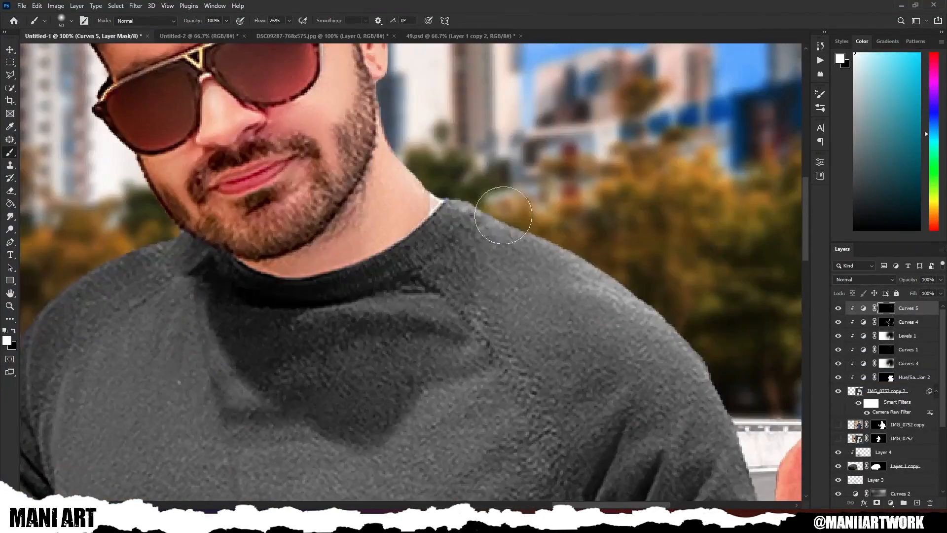
{"action": "left_click_drag", "start_coordinate": [734, 402], "coordinate": [544, 279]}
{"action": "scroll", "coordinate": [446, 363], "scroll_direction": "down", "scroll_amount": 1}
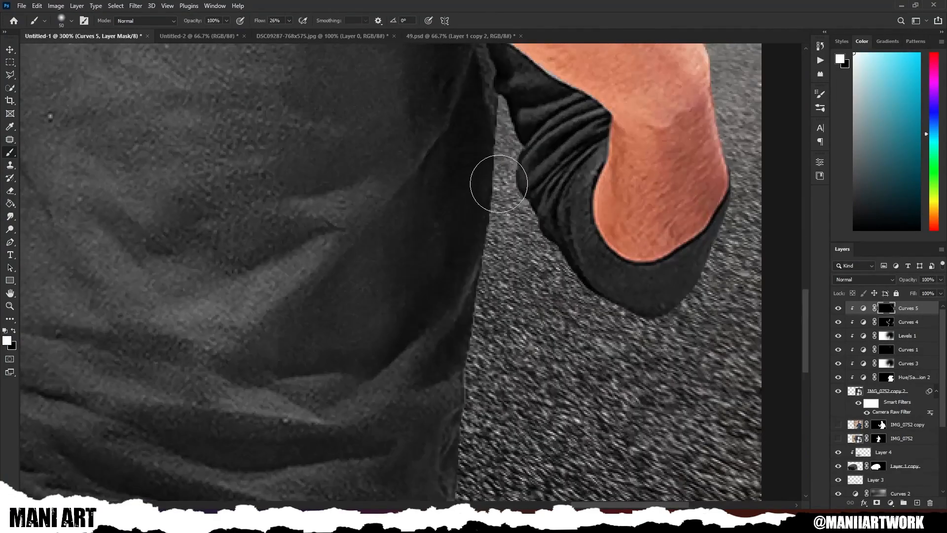
{"action": "left_click_drag", "start_coordinate": [499, 180], "coordinate": [514, 274]}
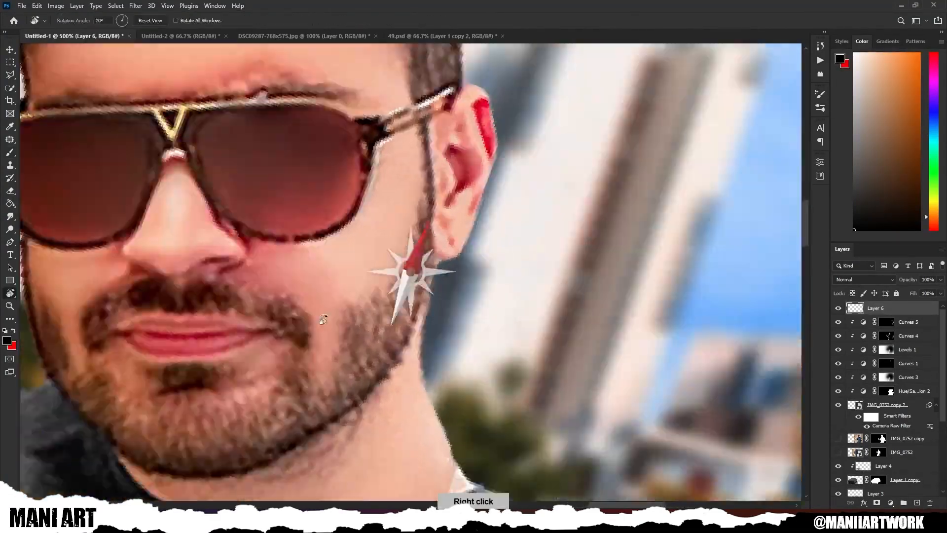
Step: Paint a thin white rim light on Layer 6 along the man's neck and jaw with the angled brush at 75% opacity
{"action": "left_click_drag", "start_coordinate": [323, 319], "coordinate": [311, 277]}
{"action": "key", "text": "b"}
{"action": "right_click", "coordinate": [428, 296]}
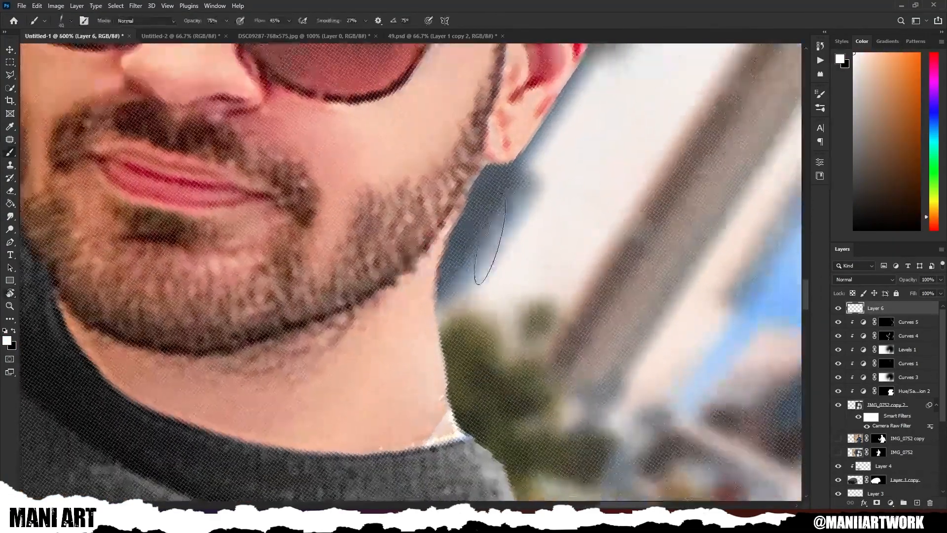
{"action": "mouse_move", "coordinate": [437, 177]}
{"action": "left_mouse_down"}
{"action": "mouse_move", "coordinate": [434, 239]}
{"action": "mouse_move", "coordinate": [434, 95]}
{"action": "mouse_move", "coordinate": [433, 296]}
{"action": "left_mouse_up"}
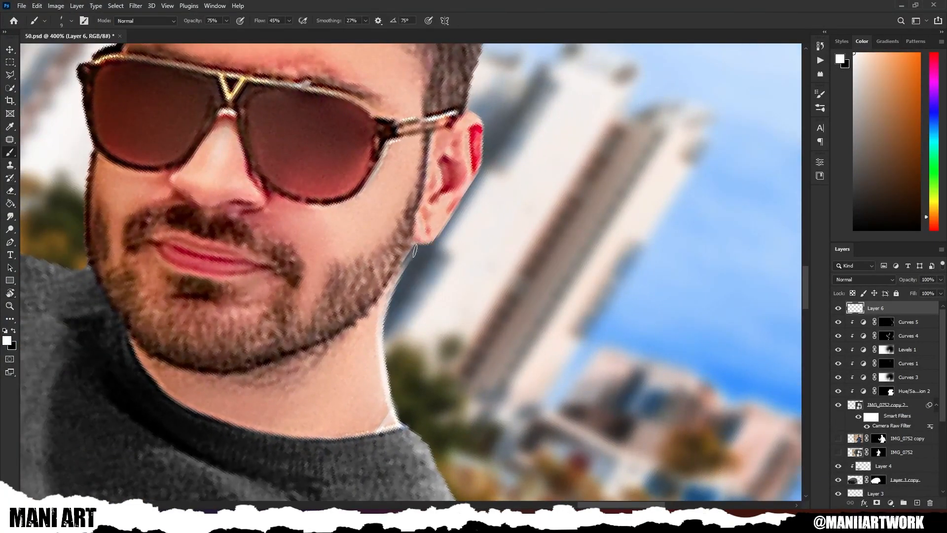
{"action": "mouse_move", "coordinate": [415, 251]}
{"action": "left_mouse_down"}
{"action": "mouse_move", "coordinate": [453, 289]}
{"action": "mouse_move", "coordinate": [423, 347]}
{"action": "left_mouse_up"}
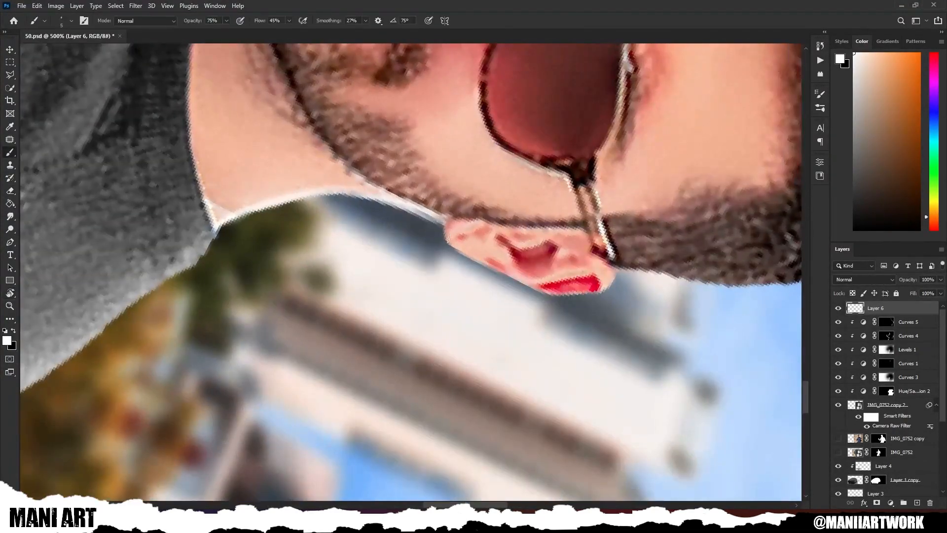
Step: Trace a white rim along the man's outer ear on Layer 6 and soften the jawline rim with the Eraser at 49% flow
{"action": "mouse_move", "coordinate": [448, 238]}
{"action": "left_mouse_down"}
{"action": "mouse_move", "coordinate": [402, 253]}
{"action": "mouse_move", "coordinate": [458, 253]}
{"action": "left_mouse_up"}
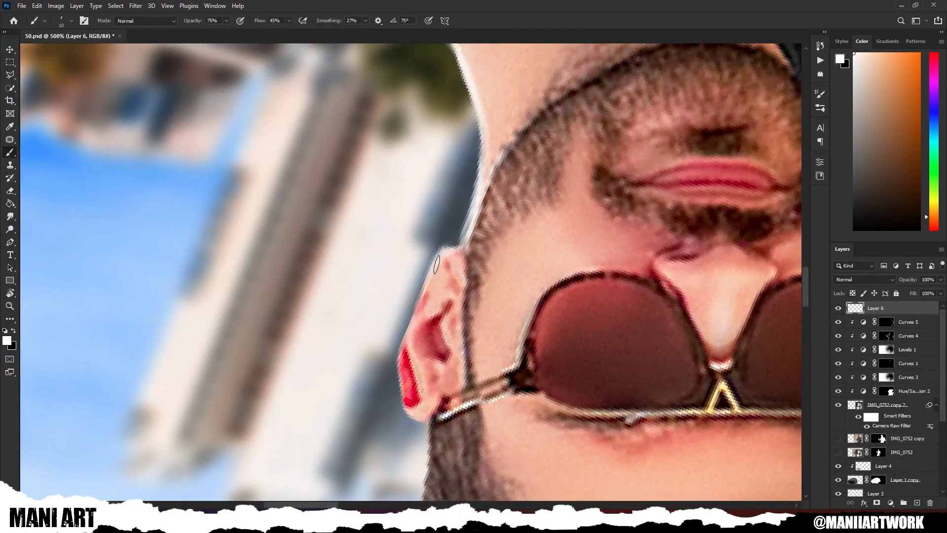
{"action": "mouse_move", "coordinate": [407, 361]}
{"action": "left_mouse_down"}
{"action": "mouse_move", "coordinate": [393, 264]}
{"action": "mouse_move", "coordinate": [412, 298]}
{"action": "left_mouse_up"}
{"action": "key", "text": "bracketleft"}
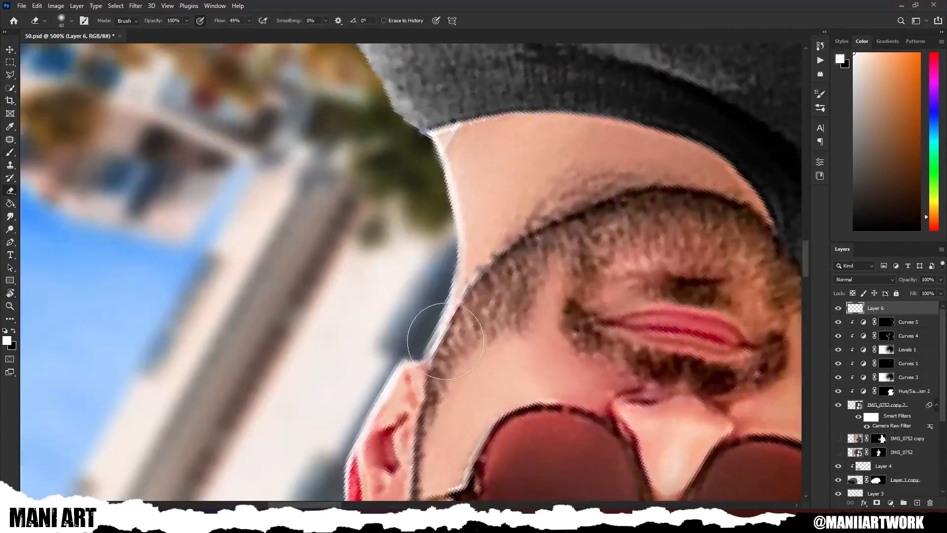
{"action": "left_click_drag", "start_coordinate": [520, 267], "coordinate": [423, 254]}
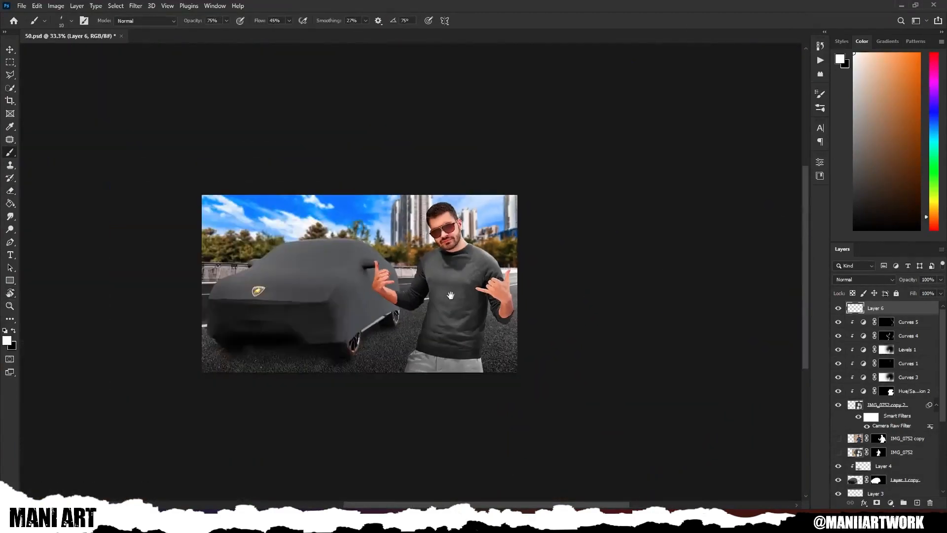
{"action": "scroll", "coordinate": [450, 295], "scroll_direction": "up", "scroll_amount": 3}
{"action": "scroll", "coordinate": [450, 295], "scroll_direction": "down", "scroll_amount": 1}
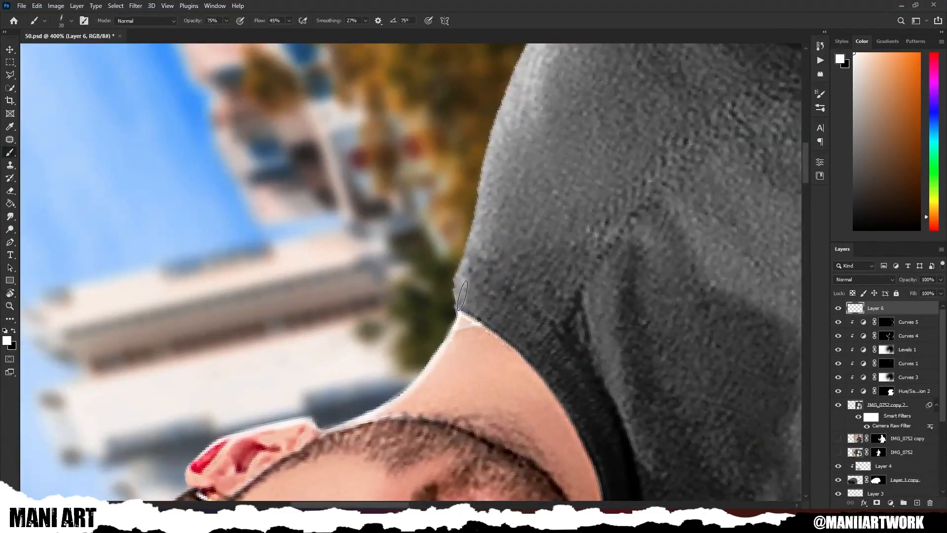
Step: Paint the white rim light on Layer 6 from the sweater collar along the outer shoulder edge
{"action": "key", "text": "r"}
{"action": "left_click_drag", "start_coordinate": [462, 296], "coordinate": [460, 313]}
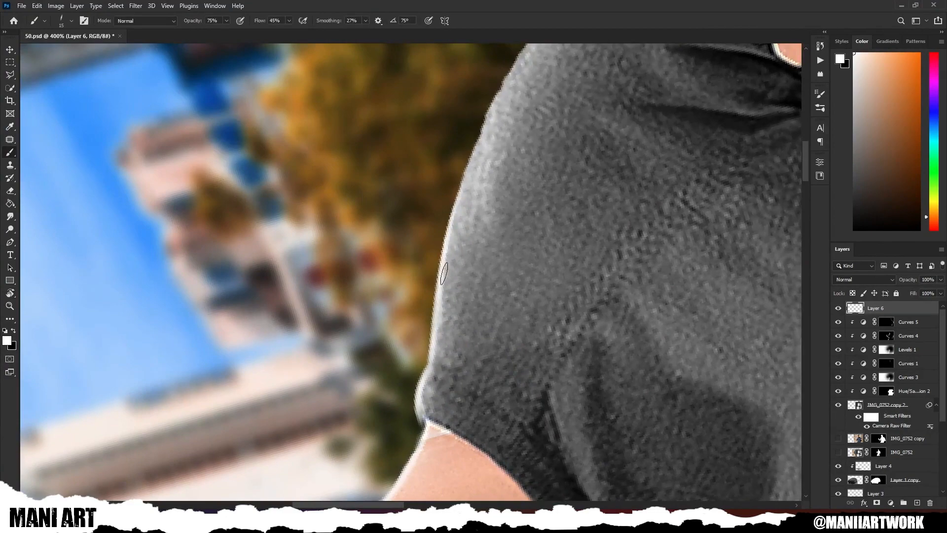
{"action": "left_click_drag", "start_coordinate": [444, 273], "coordinate": [414, 389]}
{"action": "key", "text": "r"}
{"action": "left_click_drag", "start_coordinate": [473, 256], "coordinate": [463, 394]}
{"action": "key", "text": "r"}
{"action": "left_click_drag", "start_coordinate": [582, 277], "coordinate": [572, 222]}
Step: Paint a fine white rim on Layer 6 along the hair above the ear, reducing the brush to 5 px
{"action": "key", "text": "ctrl+minus"}
{"action": "key", "text": "ctrl+minus"}
{"action": "mouse_move", "coordinate": [542, 474]}
{"action": "left_mouse_down"}
{"action": "mouse_move", "coordinate": [480, 354]}
{"action": "mouse_move", "coordinate": [518, 207]}
{"action": "left_mouse_up"}
{"action": "key", "text": "ctrl+plus"}
{"action": "key", "text": "ctrl+plus"}
{"action": "key", "text": "r"}
{"action": "left_click_drag", "start_coordinate": [476, 356], "coordinate": [422, 377]}
{"action": "key", "text": "r"}
{"action": "mouse_move", "coordinate": [463, 246]}
{"action": "left_mouse_down"}
{"action": "mouse_move", "coordinate": [456, 264]}
{"action": "mouse_move", "coordinate": [501, 278]}
{"action": "left_mouse_up"}
{"action": "key", "text": "bracketleft"}
{"action": "key", "text": "bracketleft"}
{"action": "key", "text": "r"}
{"action": "key", "text": "r"}
{"action": "left_click_drag", "start_coordinate": [430, 302], "coordinate": [439, 257]}
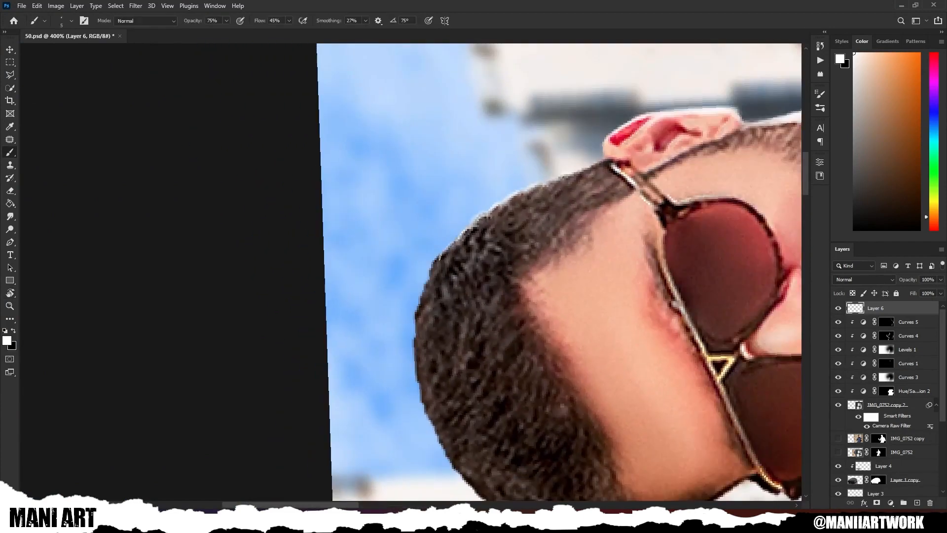
Step: Extend the fine white hair rim on Layer 6 around the back and crown of the man's head
{"action": "key", "text": "r"}
{"action": "left_click_drag", "start_coordinate": [431, 312], "coordinate": [471, 254]}
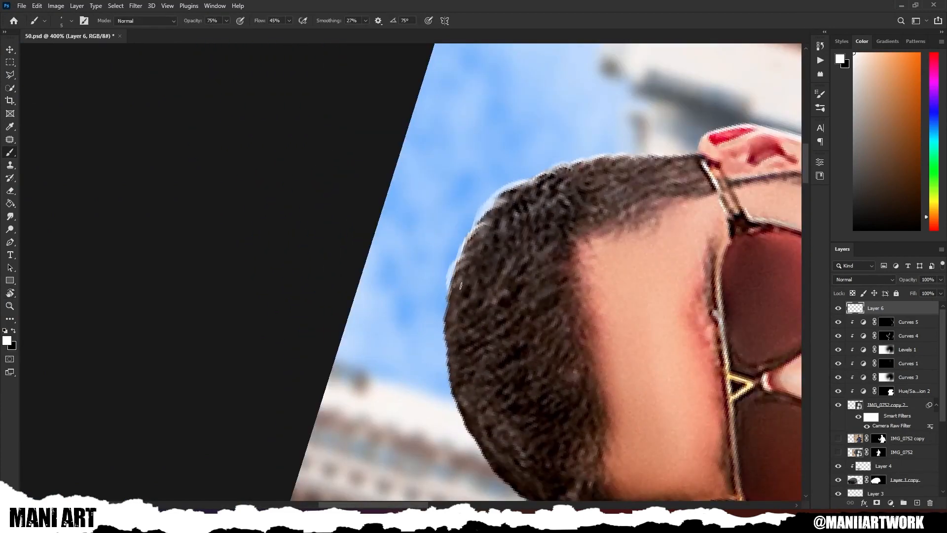
{"action": "key", "text": "r"}
{"action": "mouse_move", "coordinate": [460, 305]}
{"action": "left_mouse_down"}
{"action": "mouse_move", "coordinate": [427, 308]}
{"action": "mouse_move", "coordinate": [438, 297]}
{"action": "mouse_move", "coordinate": [415, 266]}
{"action": "mouse_move", "coordinate": [420, 212]}
{"action": "left_mouse_up"}
Step: Paint a white highlight on the cheek beside the ear with a 25 px brush and soften it with the Eraser at 16% flow
{"action": "key", "text": "r"}
{"action": "scroll", "coordinate": [418, 282], "scroll_direction": "down", "scroll_amount": 1}
{"action": "scroll", "coordinate": [424, 198], "scroll_direction": "up", "scroll_amount": 1}
{"action": "key", "text": "r"}
{"action": "key", "text": "]"}
{"action": "key", "text": "]"}
{"action": "key", "text": "]"}
{"action": "key", "text": "]"}
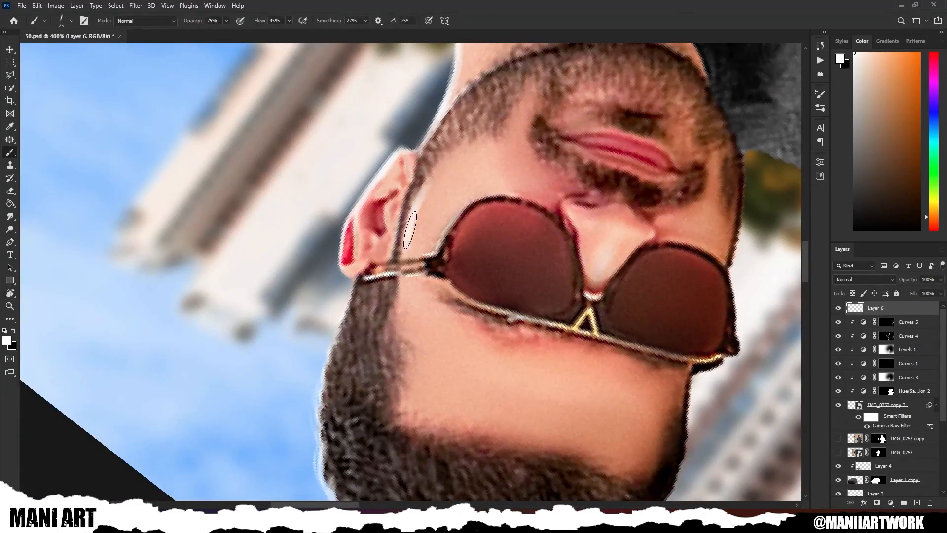
{"action": "key", "text": "r"}
{"action": "left_click_drag", "start_coordinate": [405, 311], "coordinate": [396, 308]}
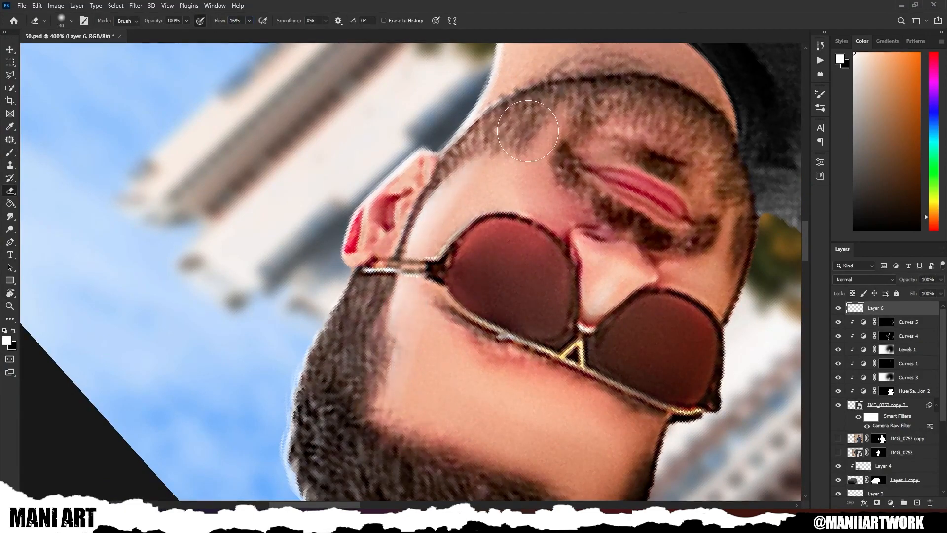
{"action": "scroll", "coordinate": [466, 291], "scroll_direction": "down", "scroll_amount": 3}
{"action": "key", "text": "Escape"}
{"action": "scroll", "coordinate": [443, 322], "scroll_direction": "up", "scroll_amount": 2}
{"action": "key", "text": "r"}
{"action": "mouse_move", "coordinate": [419, 345]}
{"action": "left_mouse_down"}
{"action": "mouse_move", "coordinate": [454, 190]}
{"action": "mouse_move", "coordinate": [441, 185]}
{"action": "left_mouse_up"}
{"action": "scroll", "coordinate": [435, 315], "scroll_direction": "up", "scroll_amount": 1}
Step: Add small white highlights around the man's ear and temple on Layer 6, reducing the brush to 15 px
{"action": "key", "text": "b"}
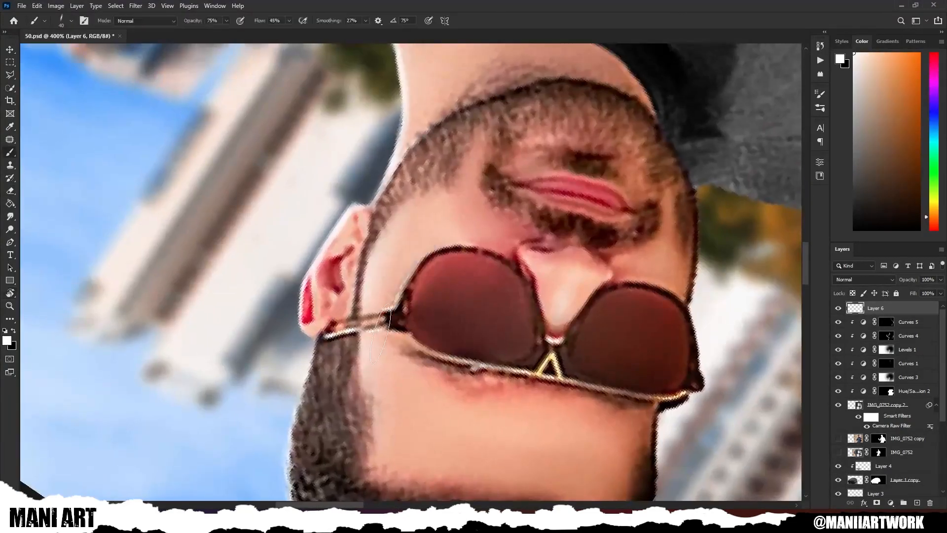
{"action": "scroll", "coordinate": [380, 334], "scroll_direction": "up", "scroll_amount": 1}
{"action": "key", "text": "r"}
{"action": "left_click_drag", "start_coordinate": [491, 212], "coordinate": [496, 244]}
{"action": "key", "text": "["}
{"action": "key", "text": "["}
{"action": "key", "text": "["}
{"action": "key", "text": "["}
{"action": "key", "text": "["}
{"action": "key", "text": "r"}
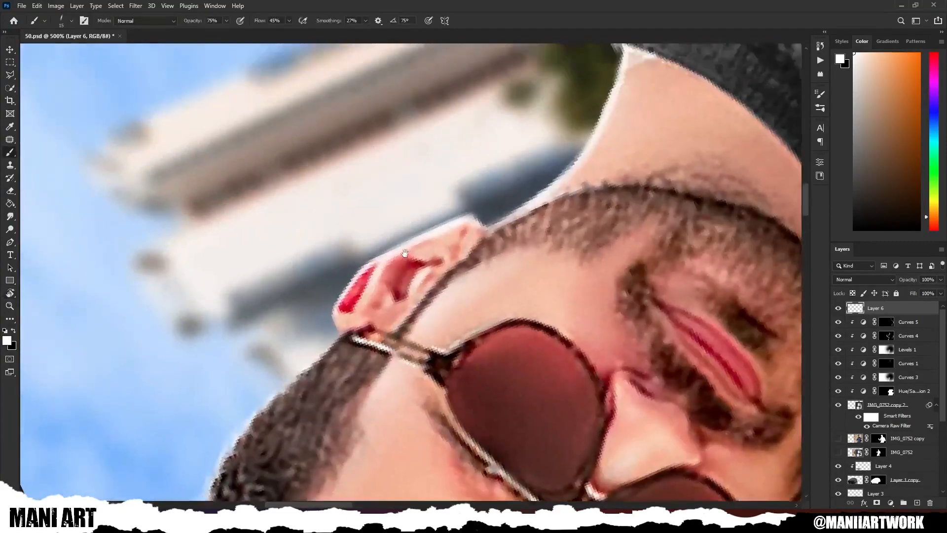
{"action": "left_click_drag", "start_coordinate": [510, 276], "coordinate": [446, 177]}
{"action": "key", "text": "b"}
{"action": "scroll", "coordinate": [444, 256], "scroll_direction": "down", "scroll_amount": 3}
{"action": "scroll", "coordinate": [513, 414], "scroll_direction": "up", "scroll_amount": 2}
{"action": "key", "text": "r"}
{"action": "left_click_drag", "start_coordinate": [441, 425], "coordinate": [494, 405]}
{"action": "key", "text": "b"}
{"action": "key", "text": "Escape"}
{"action": "scroll", "coordinate": [493, 406], "scroll_direction": "down", "scroll_amount": 1}
Step: Create a layer above Layer 6, load the man's outline as a selection and paint white highlights inside his neck and shoulder edges
{"action": "left_click", "coordinate": [916, 503]}
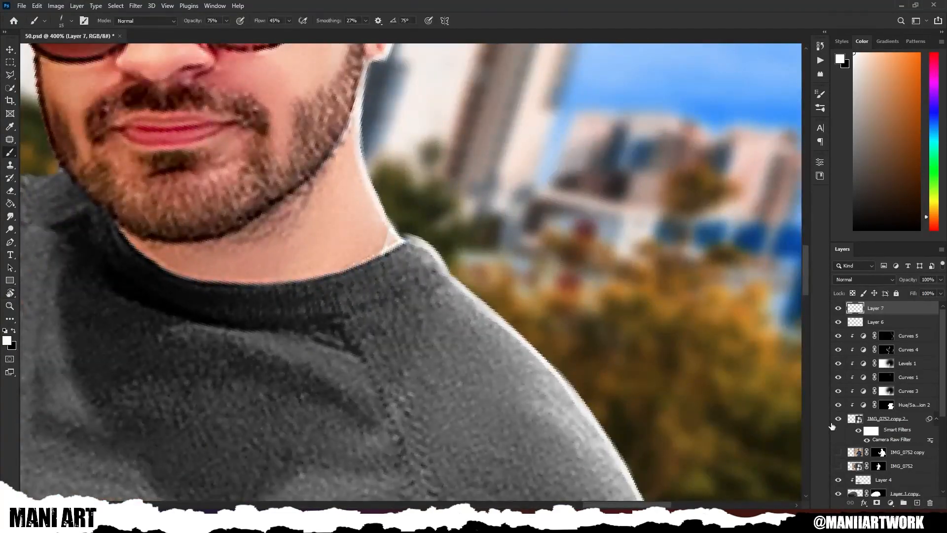
{"action": "left_click", "coordinate": [855, 418], "text": "ctrl"}
{"action": "scroll", "coordinate": [394, 276], "scroll_direction": "up", "scroll_amount": 1}
{"action": "key", "text": "r"}
{"action": "left_click_drag", "start_coordinate": [434, 188], "coordinate": [474, 222]}
{"action": "key", "text": "r"}
{"action": "left_click_drag", "start_coordinate": [397, 320], "coordinate": [384, 293]}
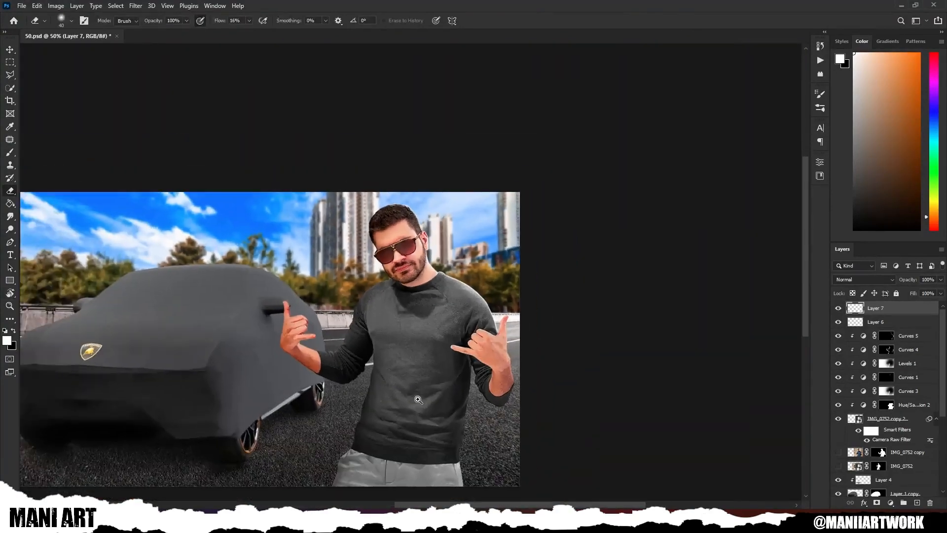
Step: Add a desaturating Hue/Saturation adjustment above Curves 5, clip it to the man and invert its mask to black
{"action": "left_click", "coordinate": [891, 503]}
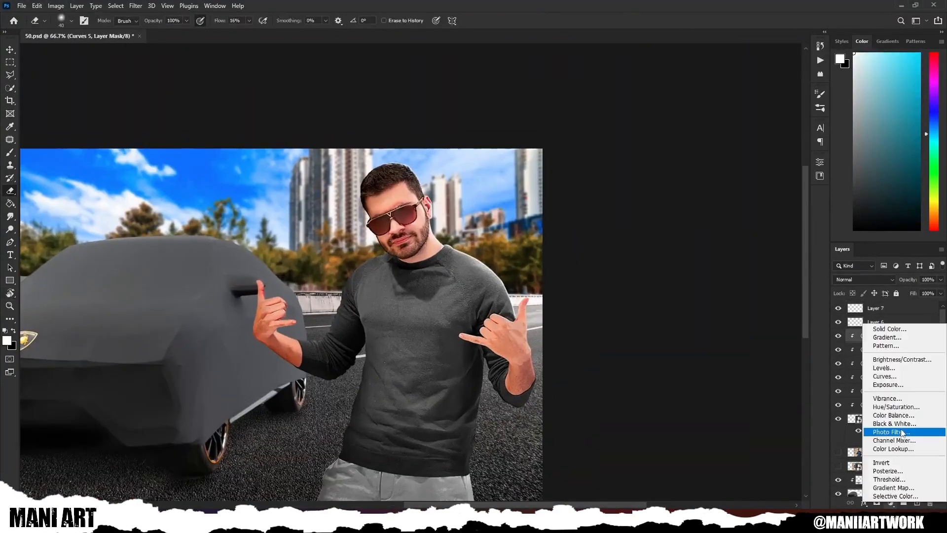
{"action": "left_click", "coordinate": [896, 407]}
{"action": "mouse_move", "coordinate": [752, 247]}
{"action": "left_mouse_down"}
{"action": "mouse_move", "coordinate": [709, 247]}
{"action": "mouse_move", "coordinate": [752, 247]}
{"action": "left_mouse_up"}
{"action": "left_click", "coordinate": [792, 158]}
{"action": "key", "text": "ctrl+i"}
{"action": "left_click", "coordinate": [308, 246], "text": "ctrl"}
{"action": "double_click", "coordinate": [855, 336]}
{"action": "left_click", "coordinate": [502, 230], "text": "ctrl"}
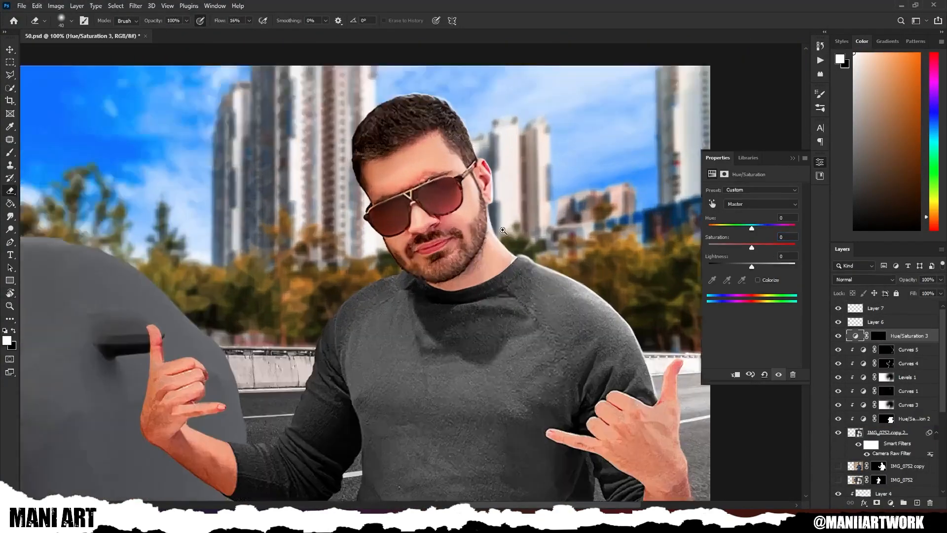
{"action": "left_click", "coordinate": [503, 230], "text": "ctrl+alt"}
{"action": "left_click", "coordinate": [792, 158]}
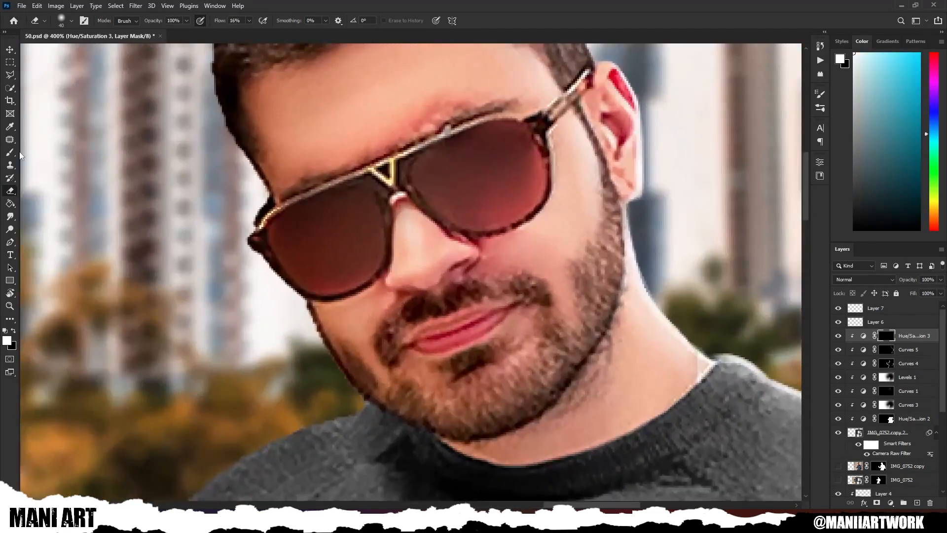
Step: Paint on the Hue/Saturation 3 mask to turn the sunglasses' lenses and frame gray, correcting spill on the nose with black
{"action": "scroll", "coordinate": [423, 169], "scroll_direction": "up", "scroll_amount": 2}
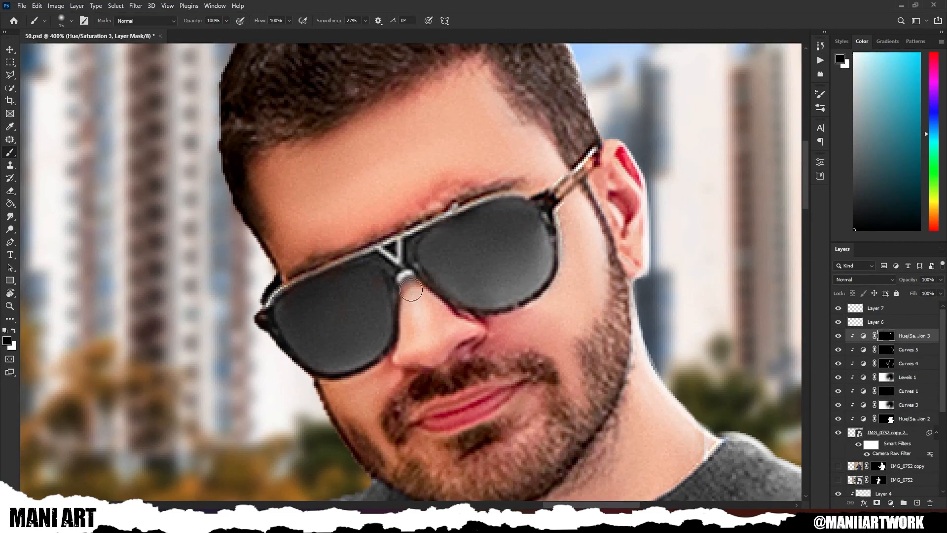
{"action": "key", "text": "x"}
{"action": "scroll", "coordinate": [538, 245], "scroll_direction": "up", "scroll_amount": 2}
{"action": "left_click_drag", "start_coordinate": [439, 287], "coordinate": [509, 267]}
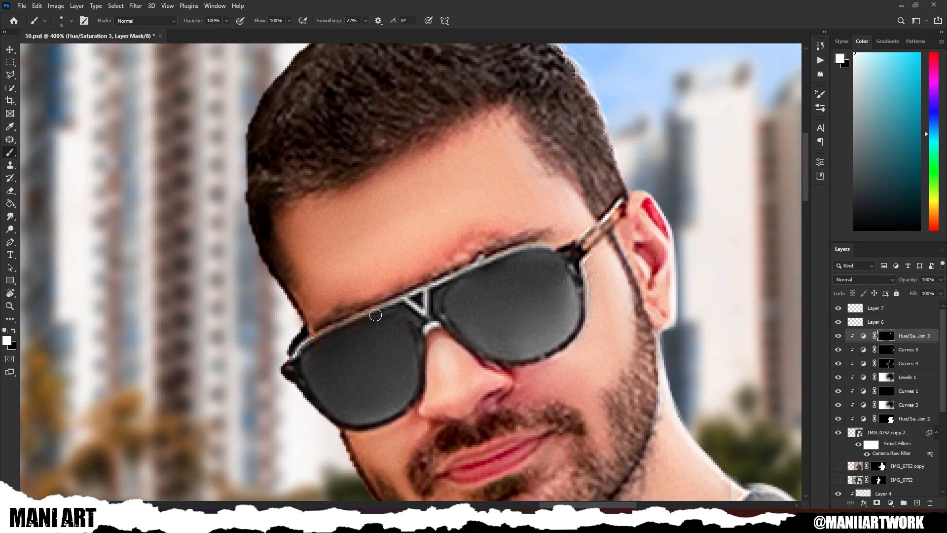
{"action": "scroll", "coordinate": [463, 337], "scroll_direction": "down", "scroll_amount": 3}
{"action": "scroll", "coordinate": [469, 340], "scroll_direction": "up", "scroll_amount": 3}
{"action": "key", "text": "x"}
Step: Toggle the Hue/Saturation 3 layer off and on to compare the sunglasses' color in the whole composition
{"action": "scroll", "coordinate": [501, 239], "scroll_direction": "down", "scroll_amount": 5}
{"action": "scroll", "coordinate": [501, 239], "scroll_direction": "up", "scroll_amount": 1}
{"action": "left_click", "coordinate": [840, 338]}
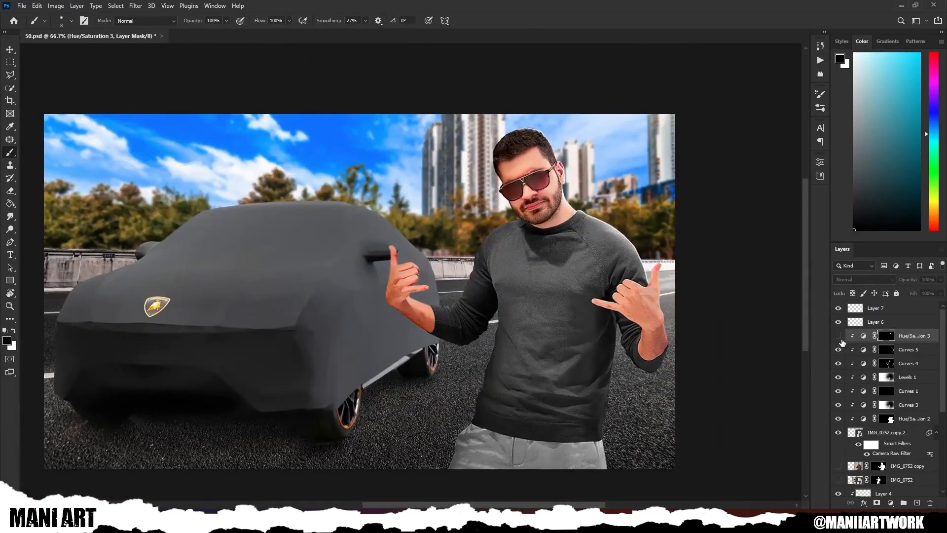
{"action": "left_click", "coordinate": [838, 336]}
{"action": "left_click_drag", "start_coordinate": [573, 286], "coordinate": [628, 303]}
{"action": "scroll", "coordinate": [606, 276], "scroll_direction": "up", "scroll_amount": 2}
{"action": "scroll", "coordinate": [571, 256], "scroll_direction": "down", "scroll_amount": 2}
{"action": "scroll", "coordinate": [571, 256], "scroll_direction": "up", "scroll_amount": 2}
{"action": "scroll", "coordinate": [586, 241], "scroll_direction": "down", "scroll_amount": 2}
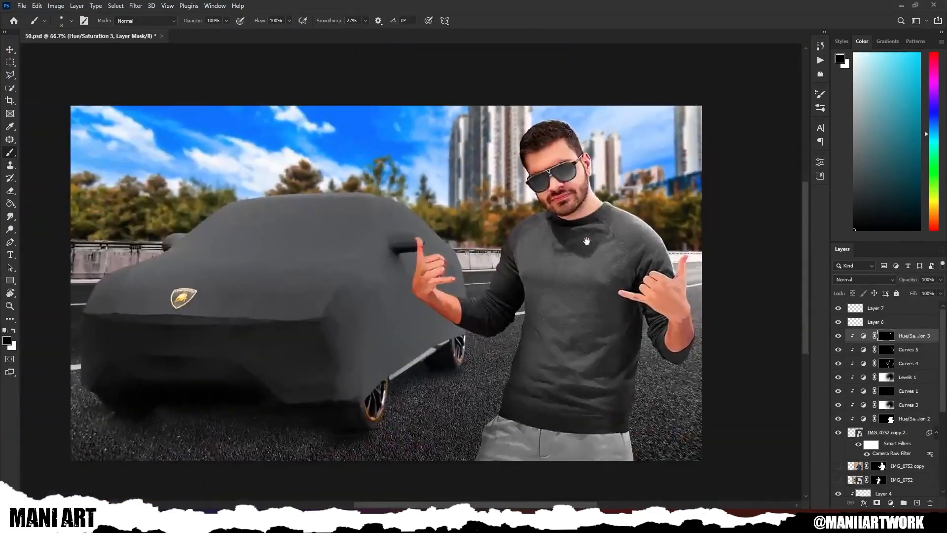
Step: Set the Hue/Saturation 3 layer's opacity to 91%
{"action": "scroll", "coordinate": [587, 240], "scroll_direction": "up", "scroll_amount": 1}
{"action": "left_click_drag", "start_coordinate": [912, 285], "coordinate": [908, 289]}
{"action": "scroll", "coordinate": [560, 242], "scroll_direction": "down", "scroll_amount": 1}
{"action": "left_click_drag", "start_coordinate": [497, 260], "coordinate": [564, 264]}
{"action": "scroll", "coordinate": [563, 264], "scroll_direction": "down", "scroll_amount": 1}
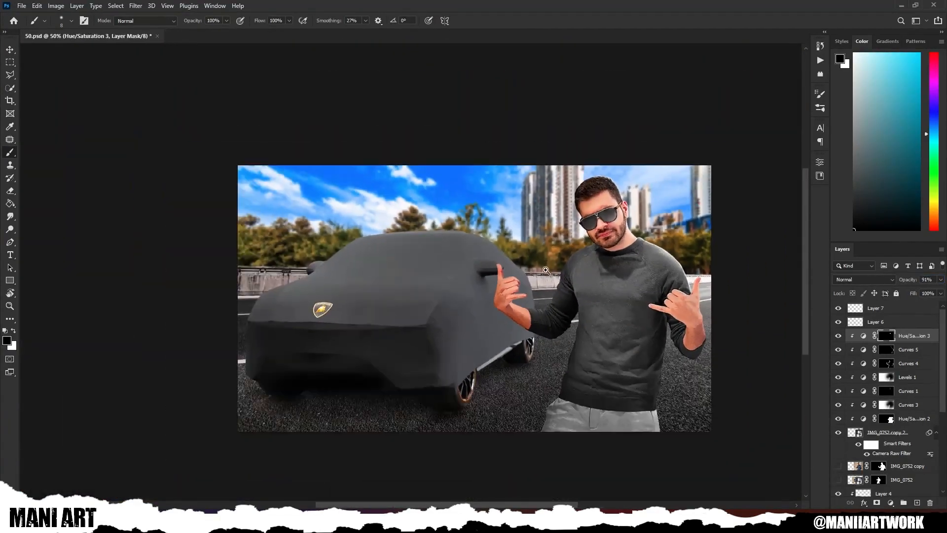
Step: Select a narrow vertical strip across the sunglasses lens nearer the ear and fill it with a clipped white Solid Color layer at 14% opacity
{"action": "scroll", "coordinate": [616, 207], "scroll_direction": "up", "scroll_amount": 6}
{"action": "key", "text": "l"}
{"action": "left_click", "coordinate": [511, 334]}
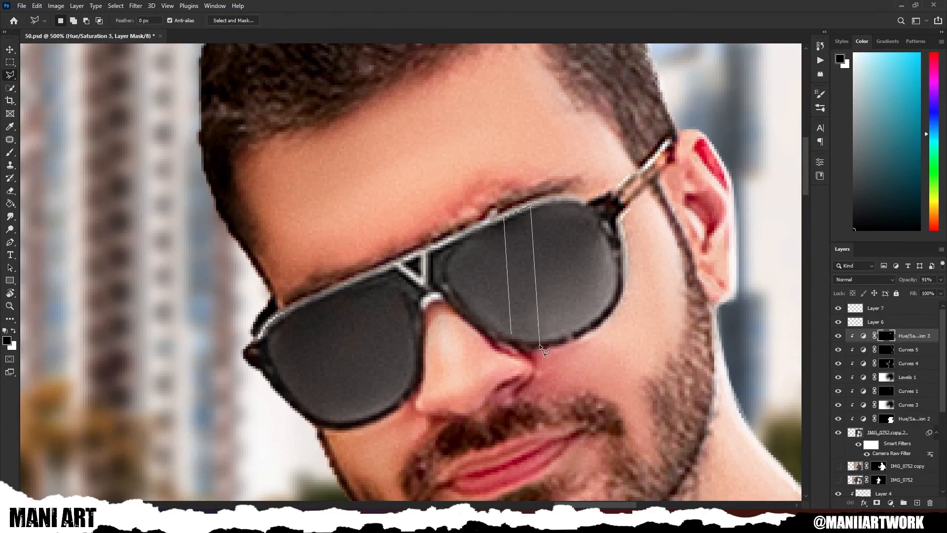
{"action": "left_click", "coordinate": [891, 503]}
{"action": "left_click", "coordinate": [888, 326]}
{"action": "left_click", "coordinate": [909, 260]}
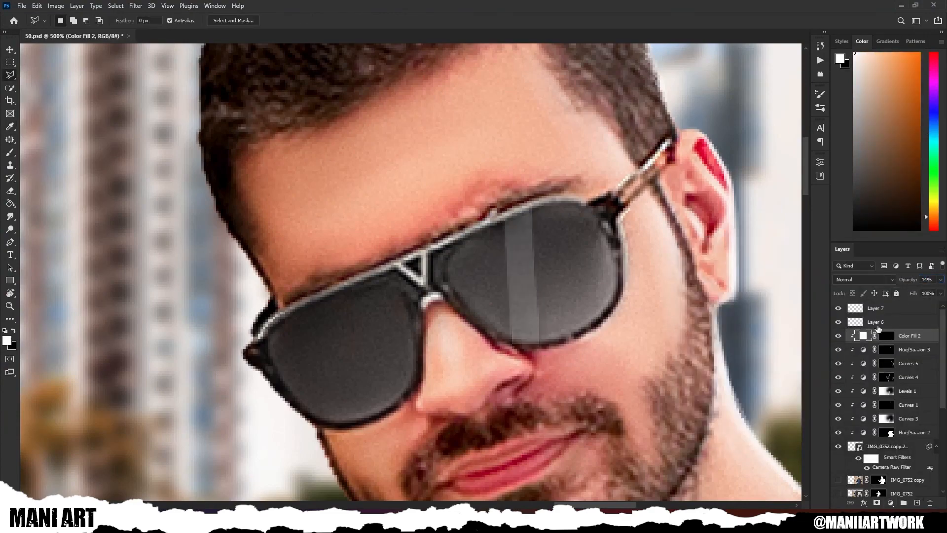
Step: Mask the reflection strip's overlap with the sunglasses frame in black and adjust the strip with Free Transform
{"action": "left_click", "coordinate": [885, 336]}
{"action": "key", "text": "b"}
{"action": "scroll", "coordinate": [523, 296], "scroll_direction": "up", "scroll_amount": 1}
{"action": "scroll", "coordinate": [542, 266], "scroll_direction": "down", "scroll_amount": 1}
{"action": "left_click", "coordinate": [533, 230]}
{"action": "scroll", "coordinate": [574, 212], "scroll_direction": "down", "scroll_amount": 3}
{"action": "scroll", "coordinate": [601, 230], "scroll_direction": "up", "scroll_amount": 2}
{"action": "key", "text": "ctrl+t"}
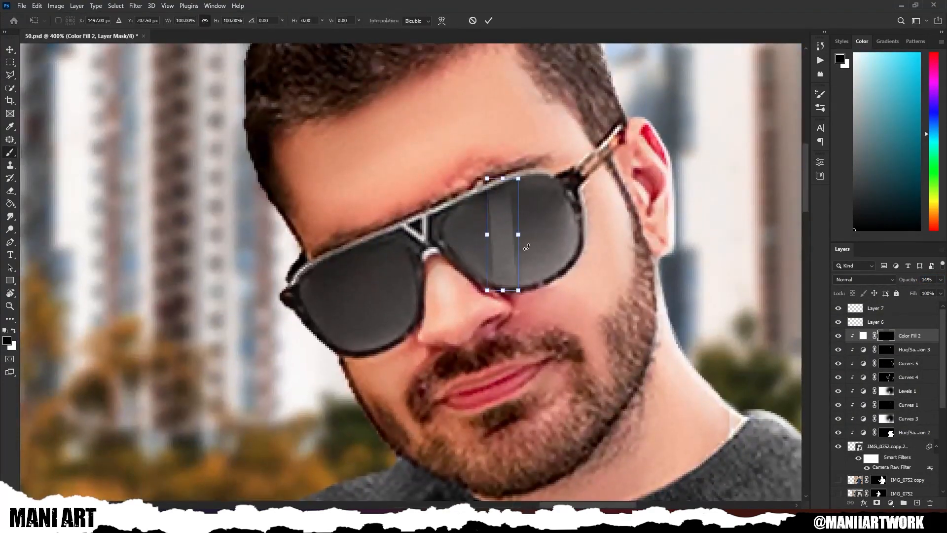
{"action": "key", "text": "Return"}
Step: Duplicate the reflection strip, place a narrower copy beside it on the same lens and clip the copy to the man
{"action": "key", "text": "ctrl+j"}
{"action": "key", "text": "ctrl+t"}
{"action": "key", "text": "Return"}
{"action": "scroll", "coordinate": [518, 202], "scroll_direction": "down", "scroll_amount": 1}
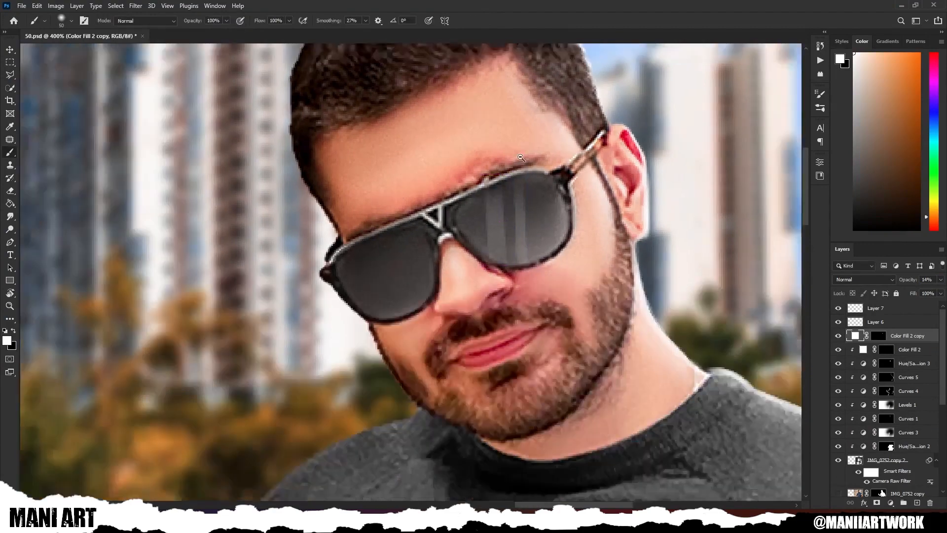
{"action": "left_click", "coordinate": [900, 342], "text": "alt"}
Step: Shift both reflection strips slightly across the lens and rotate the narrow copy by -1.70°
{"action": "left_click", "coordinate": [908, 349], "text": "ctrl"}
{"action": "key", "text": "ctrl+t"}
{"action": "left_click_drag", "start_coordinate": [507, 213], "coordinate": [517, 215]}
{"action": "key", "text": "Return"}
{"action": "scroll", "coordinate": [557, 146], "scroll_direction": "down", "scroll_amount": 2}
{"action": "scroll", "coordinate": [556, 146], "scroll_direction": "up", "scroll_amount": 2}
{"action": "left_click", "coordinate": [903, 336]}
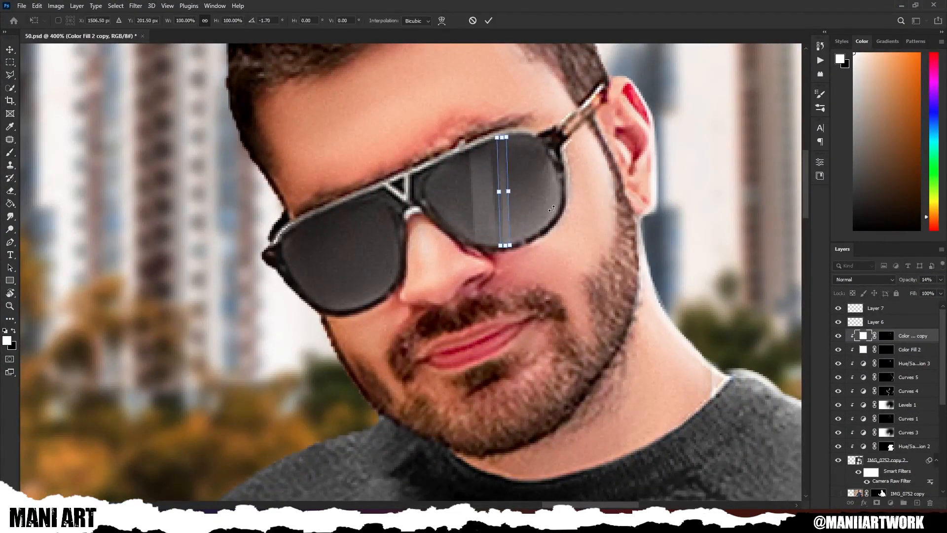
{"action": "key", "text": "Return"}
Step: Move both reflection strips together closer to the lens's outer edge
{"action": "left_click", "coordinate": [909, 349], "text": "ctrl"}
{"action": "key", "text": "ctrl+t"}
{"action": "left_click_drag", "start_coordinate": [487, 205], "coordinate": [522, 199]}
{"action": "scroll", "coordinate": [535, 194], "scroll_direction": "down", "scroll_amount": 4}
{"action": "scroll", "coordinate": [536, 203], "scroll_direction": "up", "scroll_amount": 3}
{"action": "left_click", "coordinate": [520, 173], "text": "ctrl"}
{"action": "key", "text": "ctrl+t"}
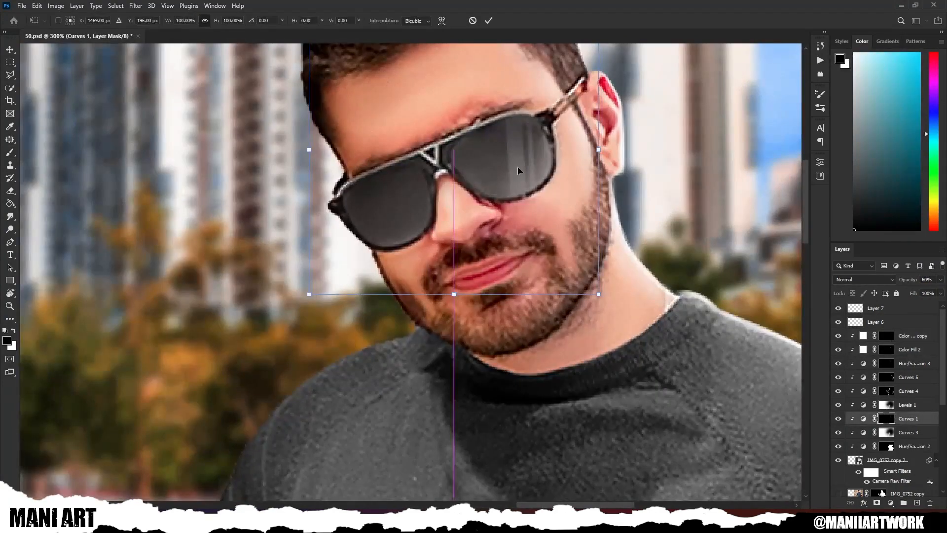
{"action": "key", "text": "Escape"}
Step: Duplicate both reflection strips and place the copies on the sunglasses' other lens
{"action": "left_click", "coordinate": [911, 336]}
{"action": "left_click", "coordinate": [909, 349], "text": "ctrl"}
{"action": "key", "text": "ctrl+t"}
{"action": "key", "text": "ctrl+j"}
{"action": "key", "text": "ctrl+t"}
{"action": "left_click_drag", "start_coordinate": [522, 178], "coordinate": [412, 214]}
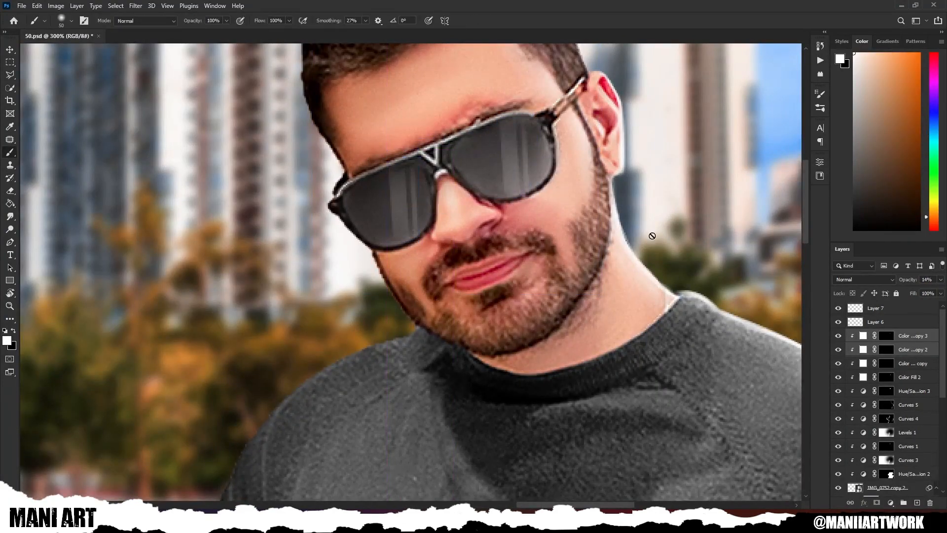
{"action": "scroll", "coordinate": [652, 236], "scroll_direction": "down", "scroll_amount": 3}
{"action": "scroll", "coordinate": [627, 190], "scroll_direction": "down", "scroll_amount": 1}
{"action": "scroll", "coordinate": [570, 170], "scroll_direction": "up", "scroll_amount": 2}
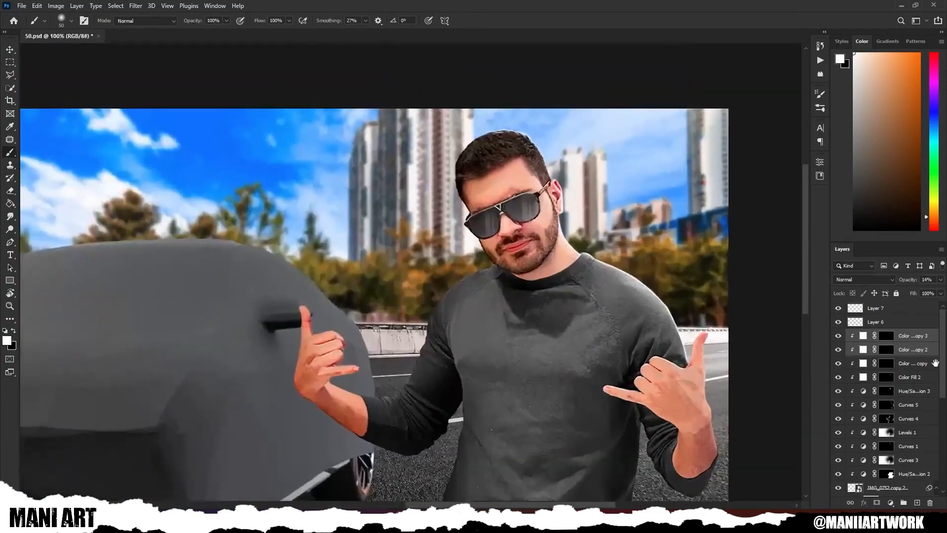
Step: Add a Color Overlay in light yellow f6ff64 to the rim light on Layer 7
{"action": "left_click", "coordinate": [908, 309]}
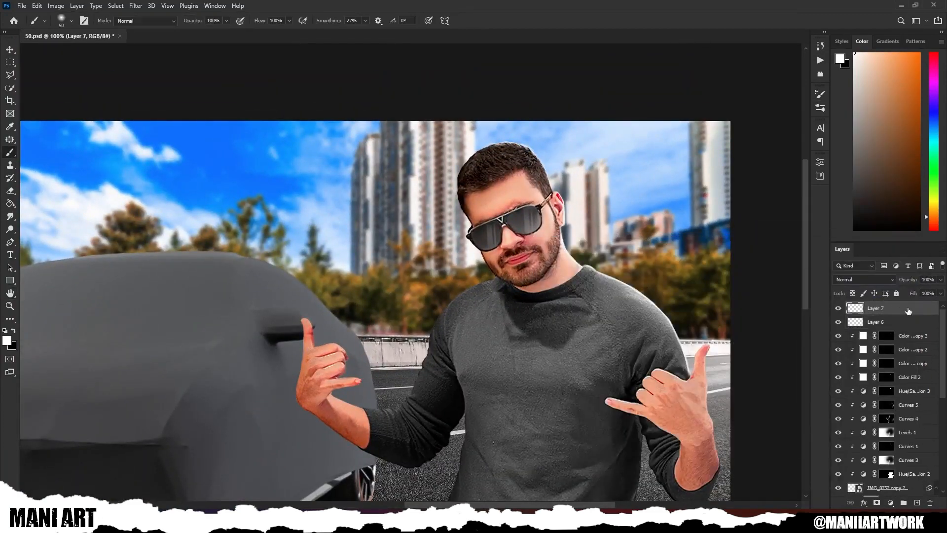
{"action": "double_click", "coordinate": [909, 310]}
{"action": "left_click_drag", "start_coordinate": [740, 241], "coordinate": [863, 216]}
{"action": "left_click", "coordinate": [710, 300]}
{"action": "scroll", "coordinate": [637, 244], "scroll_direction": "up", "scroll_amount": 2}
{"action": "left_click", "coordinate": [894, 256]}
{"action": "left_click", "coordinate": [822, 368]}
{"action": "left_click_drag", "start_coordinate": [754, 279], "coordinate": [775, 264]}
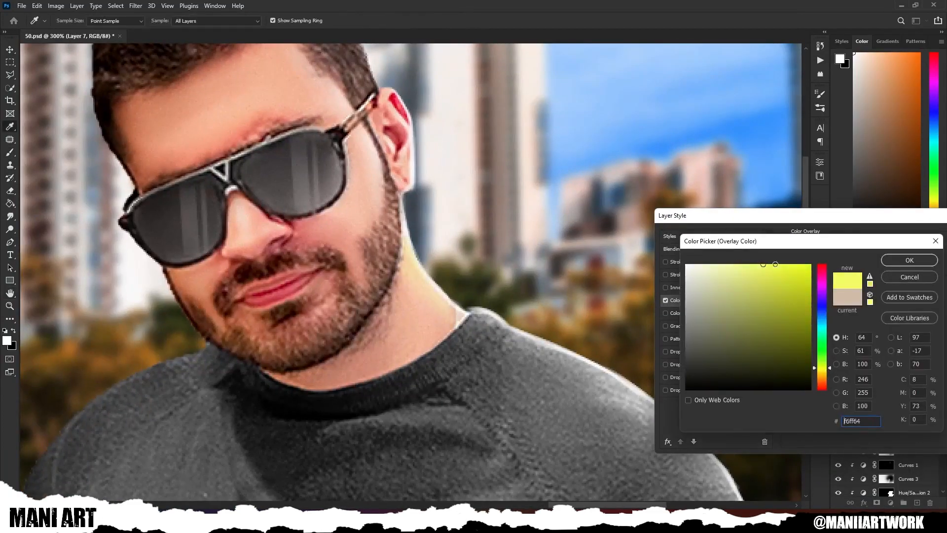
{"action": "left_click", "coordinate": [901, 264]}
{"action": "key", "text": "Return"}
Step: Copy Layer 7's Color Overlay to Layer 6 and collapse both layers' effects
{"action": "left_click_drag", "start_coordinate": [891, 328], "coordinate": [883, 341]}
{"action": "scroll", "coordinate": [615, 269], "scroll_direction": "down", "scroll_amount": 2}
{"action": "scroll", "coordinate": [594, 282], "scroll_direction": "up", "scroll_amount": 2}
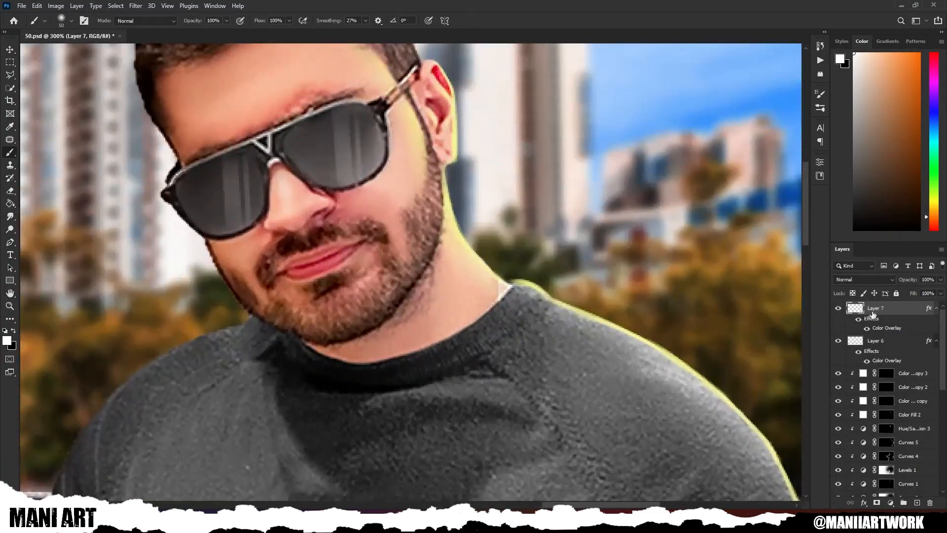
{"action": "left_click", "coordinate": [936, 341]}
{"action": "left_click", "coordinate": [936, 308]}
Step: Toggle the Curves 2 layer off and on to compare the background's shading, with its mask selected
{"action": "scroll", "coordinate": [578, 252], "scroll_direction": "down", "scroll_amount": 4}
{"action": "scroll", "coordinate": [861, 462], "scroll_direction": "down", "scroll_amount": 10}
{"action": "left_click", "coordinate": [838, 392]}
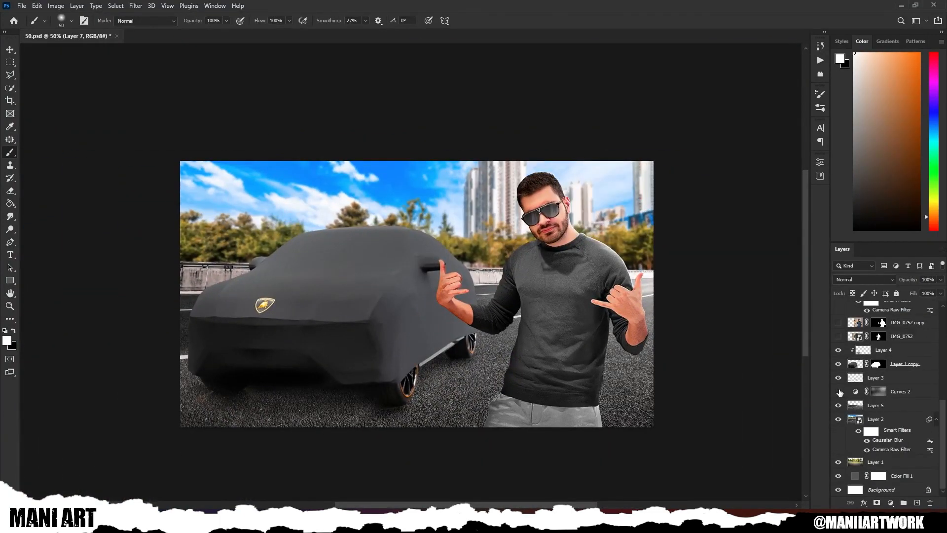
{"action": "left_click", "coordinate": [838, 392]}
{"action": "left_click", "coordinate": [878, 391]}
{"action": "key", "text": "x"}
{"action": "left_click", "coordinate": [838, 392]}
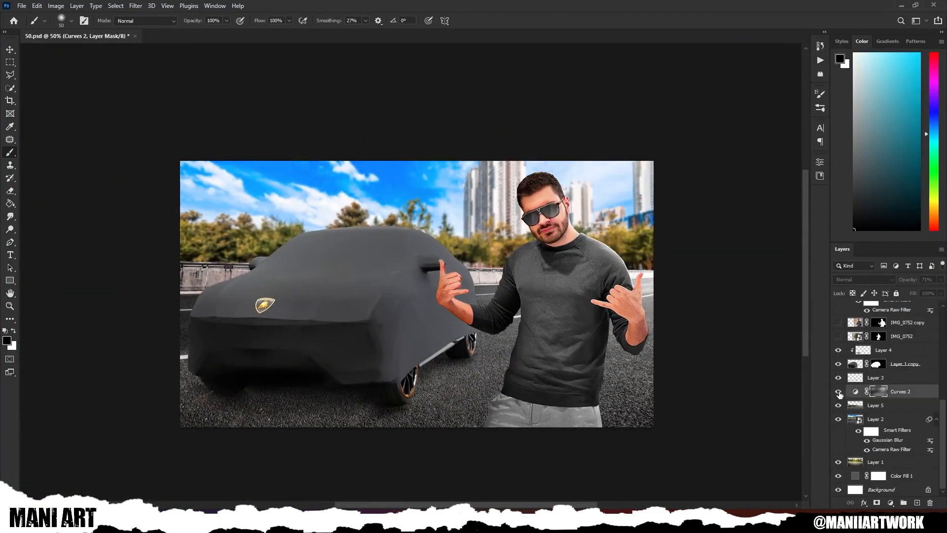
{"action": "left_click", "coordinate": [838, 392]}
Step: Add a brightening Curves adjustment clipped to the covered car on Layer 1 copy and invert its mask to black
{"action": "scroll", "coordinate": [703, 334], "scroll_direction": "up", "scroll_amount": 1}
{"action": "scroll", "coordinate": [877, 378], "scroll_direction": "up", "scroll_amount": 1}
{"action": "left_click", "coordinate": [855, 387]}
{"action": "left_click", "coordinate": [890, 502]}
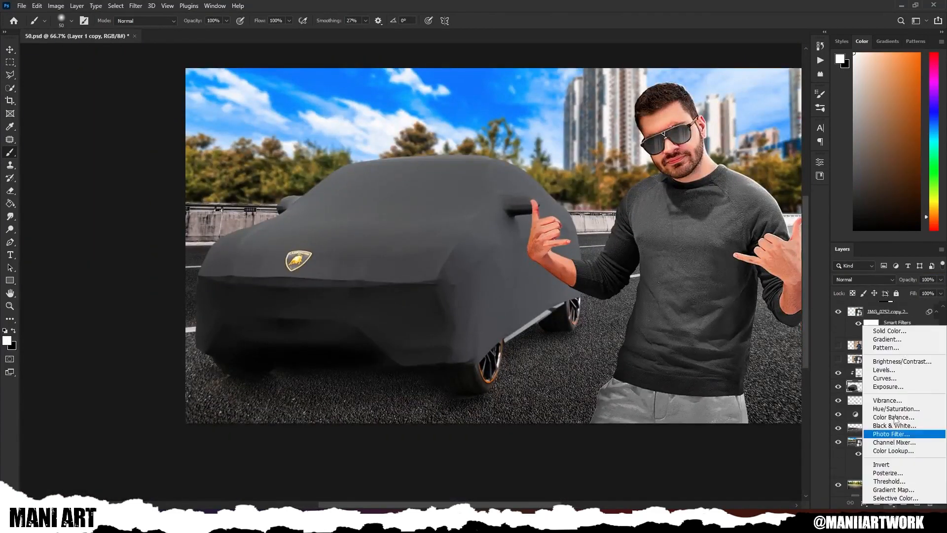
{"action": "left_click", "coordinate": [892, 378]}
{"action": "left_click_drag", "start_coordinate": [745, 266], "coordinate": [737, 249]}
{"action": "left_click", "coordinate": [820, 162]}
{"action": "key", "text": "ctrl+i"}
Step: Enlarge the brush to 500 px and paint white on the Curves 6 mask over the side of the car beside the man
{"action": "left_click_drag", "start_coordinate": [497, 265], "coordinate": [383, 348]}
{"action": "key", "text": "x"}
{"action": "key", "text": "bracketright"}
{"action": "key", "text": "bracketright"}
{"action": "key", "text": "bracketright"}
{"action": "key", "text": "bracketright"}
{"action": "key", "text": "bracketright"}
{"action": "key", "text": "bracketright"}
{"action": "key", "text": "bracketright"}
{"action": "key", "text": "bracketright"}
{"action": "key", "text": "bracketright"}
{"action": "key", "text": "bracketright"}
{"action": "key", "text": "bracketright"}
{"action": "key", "text": "bracketright"}
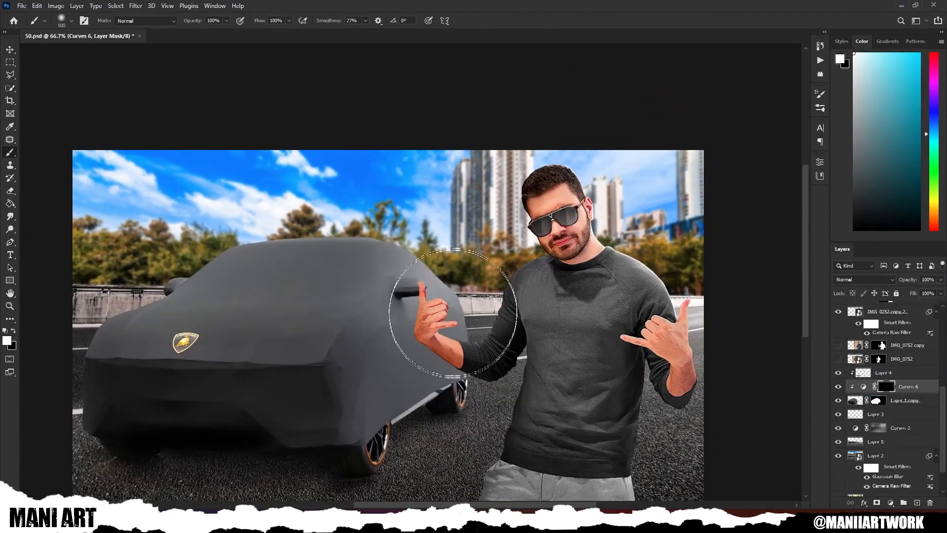
{"action": "left_click_drag", "start_coordinate": [422, 317], "coordinate": [391, 367]}
Step: Lower the Curves 6 layer's opacity to 15% and toggle its visibility to compare the car's brightness
{"action": "left_click_drag", "start_coordinate": [904, 284], "coordinate": [858, 296]}
{"action": "scroll", "coordinate": [583, 310], "scroll_direction": "down", "scroll_amount": 2}
{"action": "left_click", "coordinate": [837, 389]}
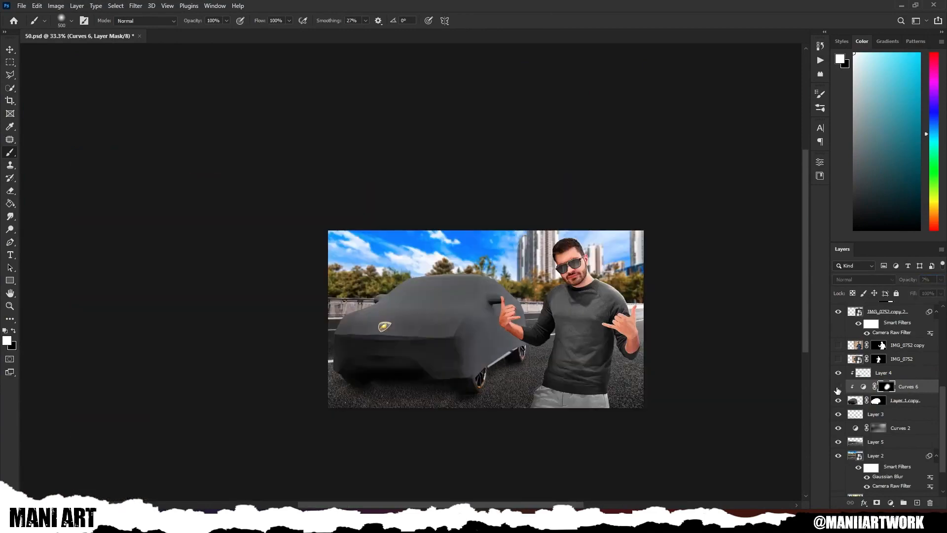
{"action": "scroll", "coordinate": [744, 296], "scroll_direction": "down", "scroll_amount": 1}
{"action": "scroll", "coordinate": [546, 325], "scroll_direction": "up", "scroll_amount": 2}
{"action": "scroll", "coordinate": [561, 272], "scroll_direction": "down", "scroll_amount": 2}
{"action": "scroll", "coordinate": [560, 267], "scroll_direction": "up", "scroll_amount": 2}
{"action": "left_click_drag", "start_coordinate": [575, 302], "coordinate": [461, 293]}
{"action": "scroll", "coordinate": [462, 311], "scroll_direction": "up", "scroll_amount": 1}
{"action": "scroll", "coordinate": [461, 311], "scroll_direction": "down", "scroll_amount": 1}
{"action": "left_click_drag", "start_coordinate": [943, 428], "coordinate": [945, 410]}
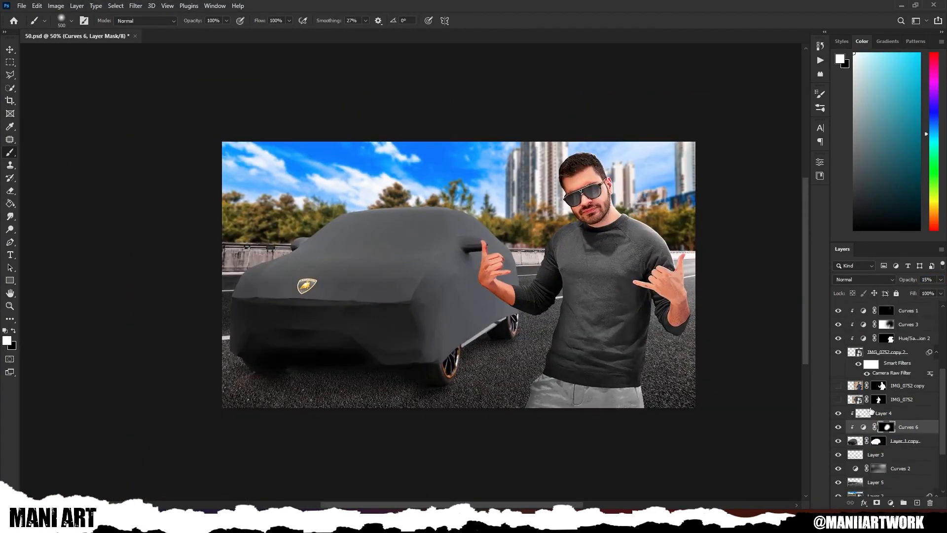
Step: Examine the man, the car and the city background up close and in the full composition
{"action": "scroll", "coordinate": [515, 311], "scroll_direction": "up", "scroll_amount": 1}
{"action": "scroll", "coordinate": [514, 310], "scroll_direction": "down", "scroll_amount": 1}
{"action": "scroll", "coordinate": [501, 336], "scroll_direction": "up", "scroll_amount": 2}
{"action": "scroll", "coordinate": [514, 296], "scroll_direction": "down", "scroll_amount": 2}
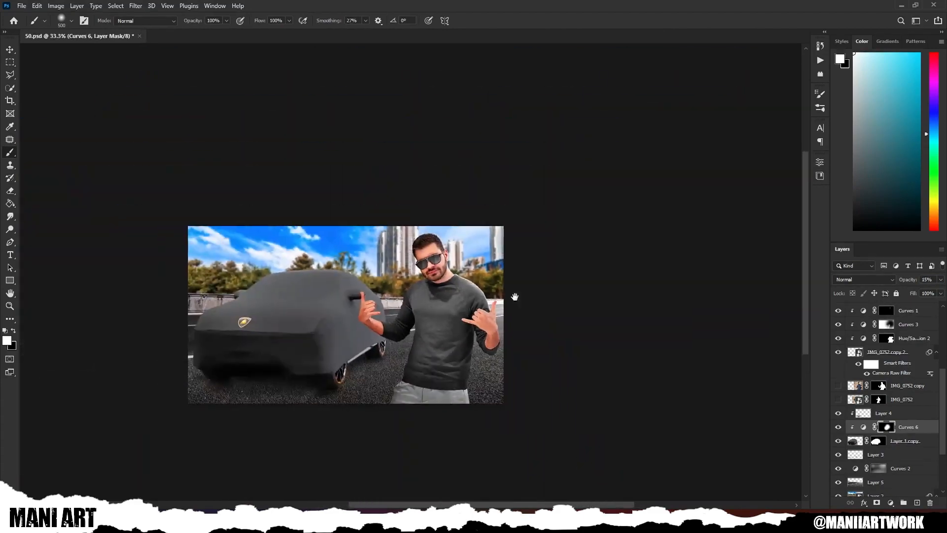
{"action": "scroll", "coordinate": [515, 297], "scroll_direction": "up", "scroll_amount": 3}
{"action": "scroll", "coordinate": [543, 262], "scroll_direction": "down", "scroll_amount": 1}
{"action": "scroll", "coordinate": [573, 227], "scroll_direction": "up", "scroll_amount": 1}
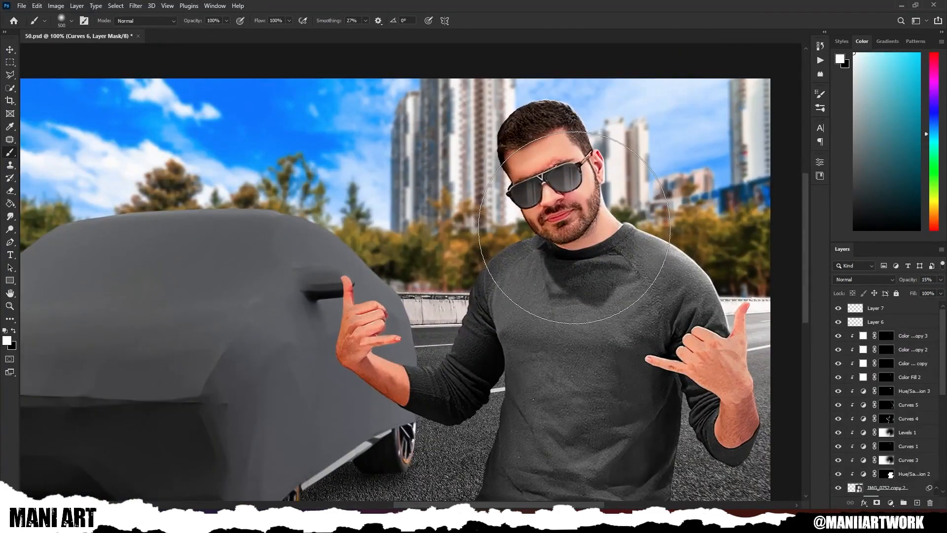
{"action": "scroll", "coordinate": [573, 227], "scroll_direction": "up", "scroll_amount": 1}
{"action": "scroll", "coordinate": [638, 304], "scroll_direction": "down", "scroll_amount": 1}
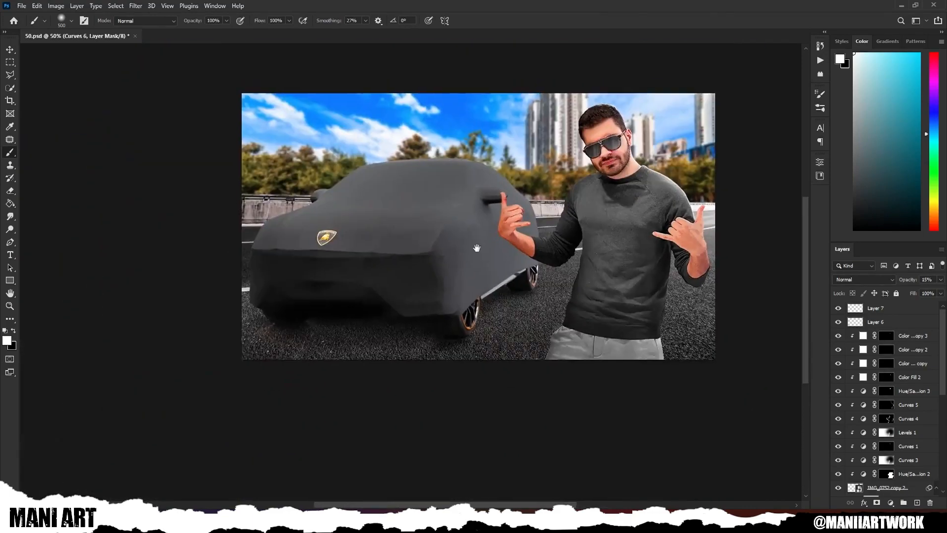
{"action": "scroll", "coordinate": [484, 276], "scroll_direction": "up", "scroll_amount": 2}
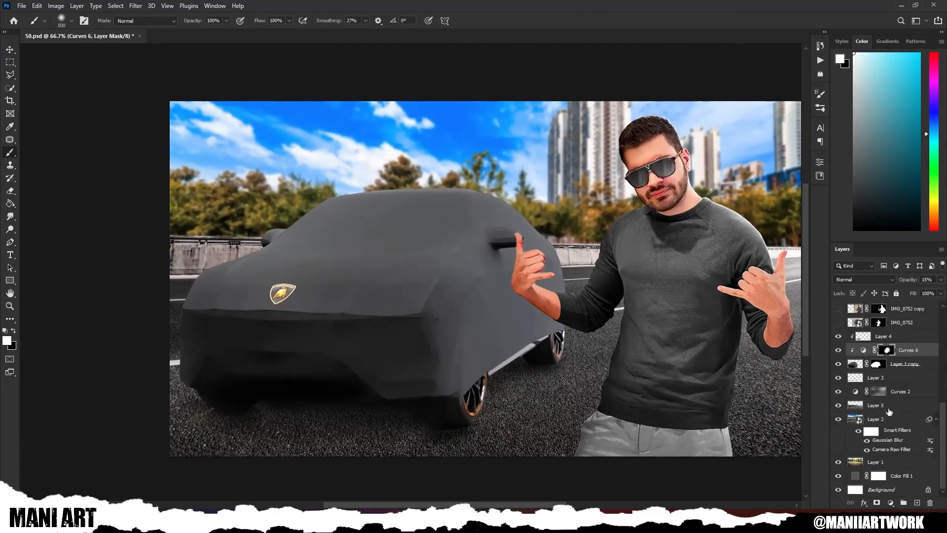
Step: Select Layer 4, Curves 6, Layer 1 copy and Layer 3 together and move the car slightly downward
{"action": "left_click", "coordinate": [894, 364], "text": "ctrl"}
{"action": "left_click", "coordinate": [888, 380], "text": "ctrl"}
{"action": "key", "text": "ctrl+t"}
{"action": "left_click_drag", "start_coordinate": [445, 318], "coordinate": [443, 325]}
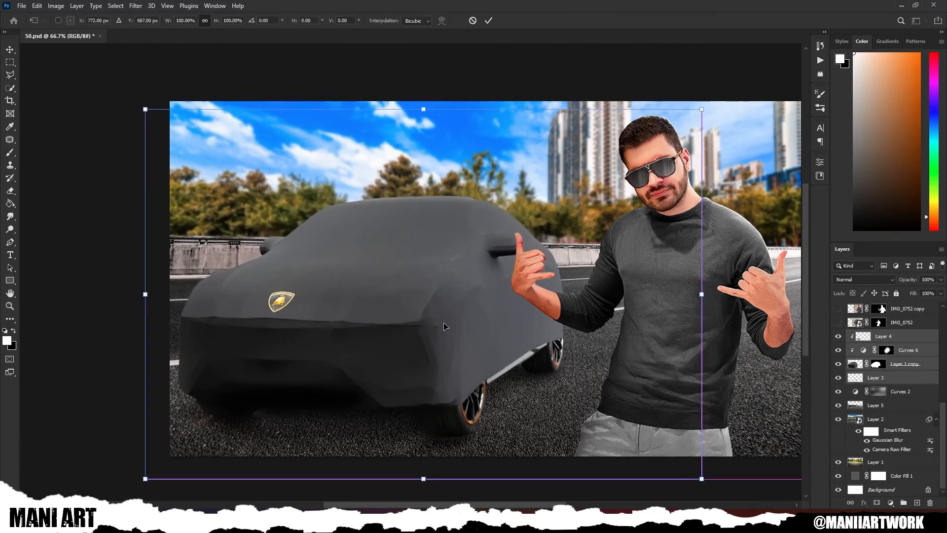
{"action": "left_click", "coordinate": [132, 141]}
Step: Add a Brightness/Contrast adjustment above Layer 4, clip it to the car and adjust its values
{"action": "left_click", "coordinate": [906, 339]}
{"action": "left_click", "coordinate": [891, 503]}
{"action": "left_click", "coordinate": [897, 360]}
{"action": "left_click_drag", "start_coordinate": [751, 236], "coordinate": [764, 238]}
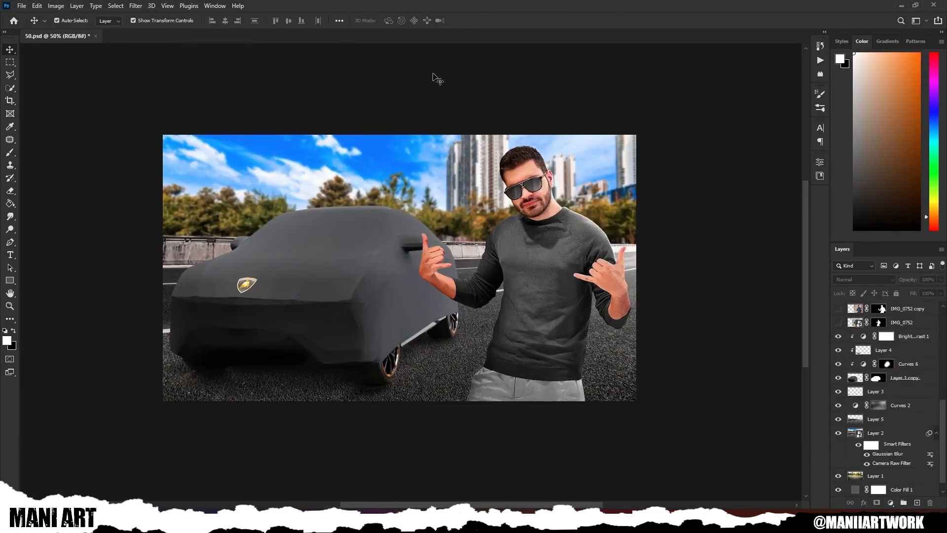
Step: Reopen Layer 2's Camera Raw filter and set the yellows, greens and aquas hues to +100
{"action": "scroll", "coordinate": [890, 452], "scroll_direction": "down", "scroll_amount": 1}
{"action": "double_click", "coordinate": [892, 450]}
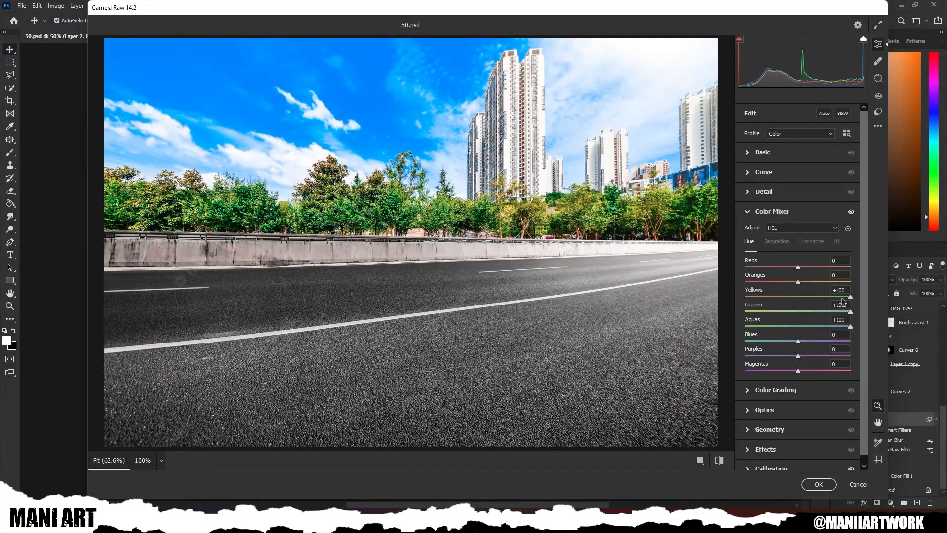
{"action": "left_click", "coordinate": [819, 483]}
{"action": "left_click", "coordinate": [690, 394]}
Step: Examine the recolored background against the man's hand and the car, up close and in the full composition
{"action": "scroll", "coordinate": [591, 341], "scroll_direction": "up", "scroll_amount": 1}
{"action": "scroll", "coordinate": [674, 301], "scroll_direction": "down", "scroll_amount": 1}
{"action": "scroll", "coordinate": [439, 261], "scroll_direction": "up", "scroll_amount": 3}
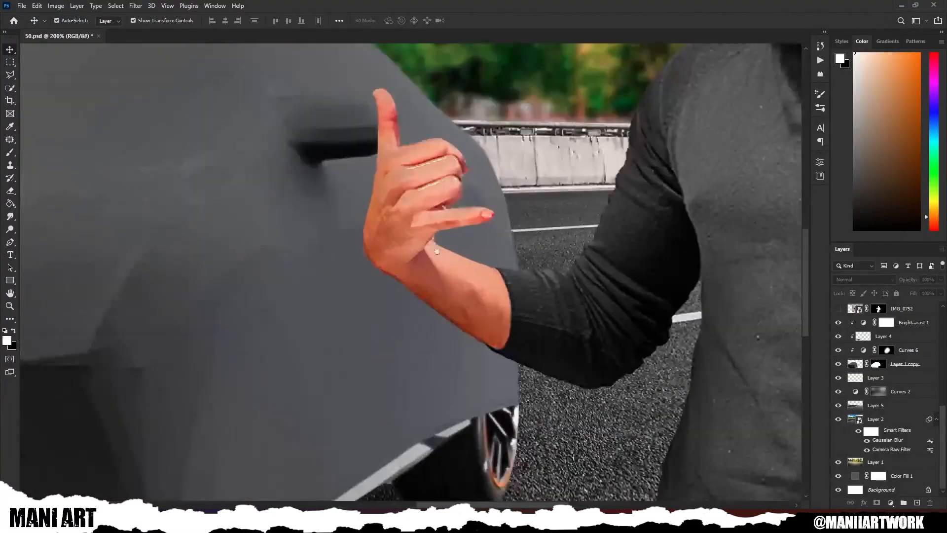
{"action": "scroll", "coordinate": [478, 233], "scroll_direction": "down", "scroll_amount": 1}
{"action": "scroll", "coordinate": [897, 344], "scroll_direction": "up", "scroll_amount": 5}
{"action": "left_click", "coordinate": [883, 321]}
{"action": "key", "text": "ctrl+minus"}
{"action": "scroll", "coordinate": [885, 346], "scroll_direction": "down", "scroll_amount": 5}
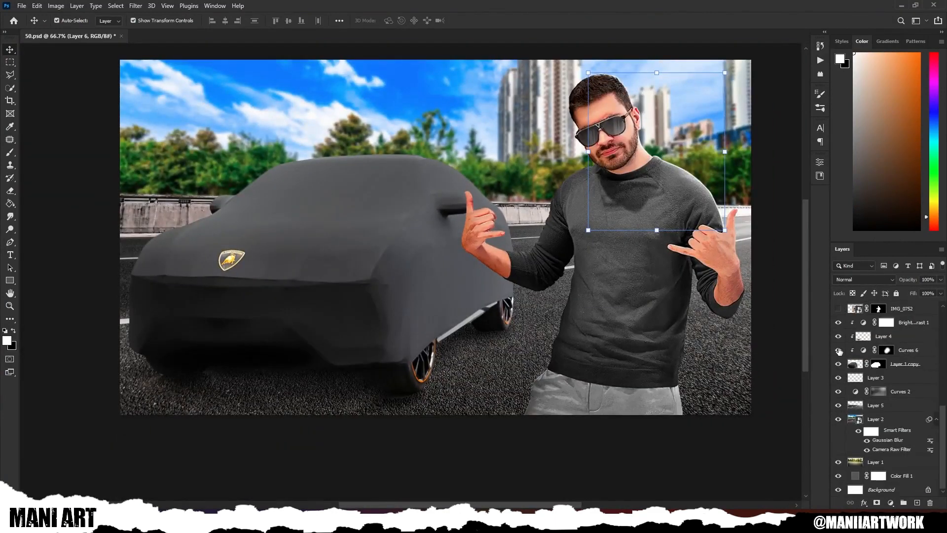
{"action": "scroll", "coordinate": [747, 430], "scroll_direction": "down", "scroll_amount": 1}
{"action": "left_click", "coordinate": [205, 335]}
{"action": "scroll", "coordinate": [341, 325], "scroll_direction": "up", "scroll_amount": 1}
Step: Add a Curves adjustment above Curves 6, clip it to the car and invert its mask to black
{"action": "left_click", "coordinate": [888, 377]}
{"action": "left_click", "coordinate": [898, 350]}
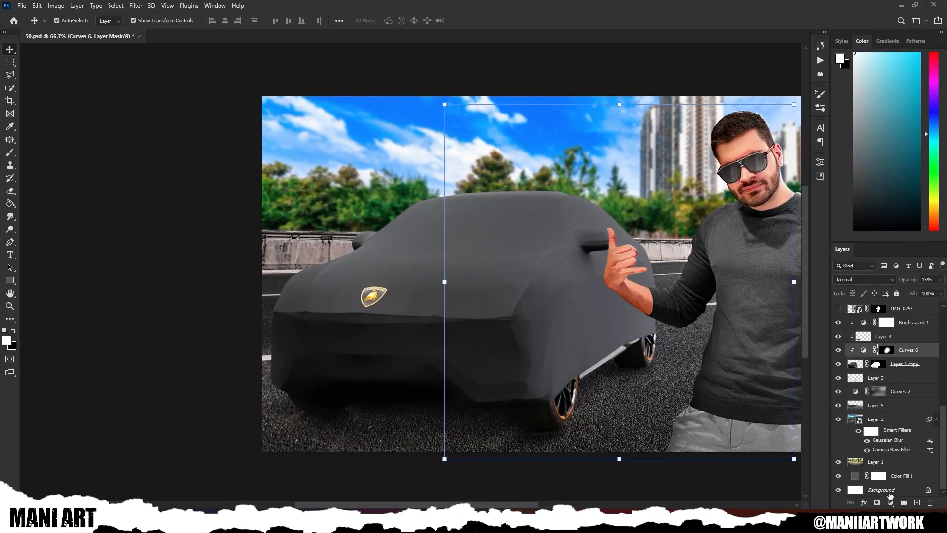
{"action": "left_click", "coordinate": [890, 502]}
{"action": "left_click", "coordinate": [899, 375]}
{"action": "mouse_move", "coordinate": [774, 233]}
{"action": "left_mouse_down"}
{"action": "mouse_move", "coordinate": [783, 236]}
{"action": "mouse_move", "coordinate": [775, 234]}
{"action": "left_mouse_up"}
{"action": "left_click", "coordinate": [793, 158]}
{"action": "key", "text": "ctrl+i"}
Step: Brush the Curves 7 mask with white and black to shape its shading along the car's hood and roofline
{"action": "key", "text": "b"}
{"action": "scroll", "coordinate": [206, 234], "scroll_direction": "up", "scroll_amount": 1}
{"action": "left_click_drag", "start_coordinate": [450, 146], "coordinate": [281, 245]}
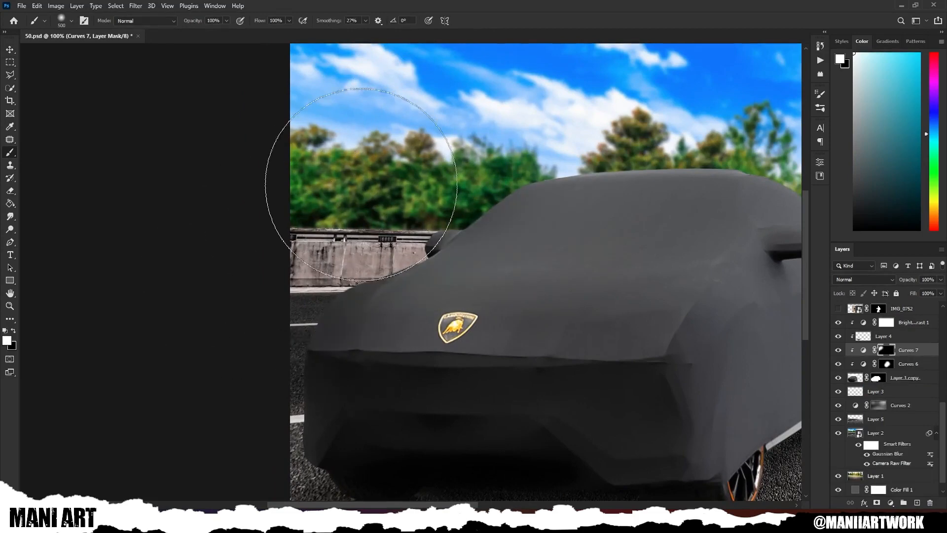
{"action": "key", "text": "x"}
{"action": "left_click_drag", "start_coordinate": [594, 202], "coordinate": [588, 167]}
{"action": "scroll", "coordinate": [636, 378], "scroll_direction": "down", "scroll_amount": 1}
{"action": "key", "text": "x"}
{"action": "left_click_drag", "start_coordinate": [487, 220], "coordinate": [495, 198]}
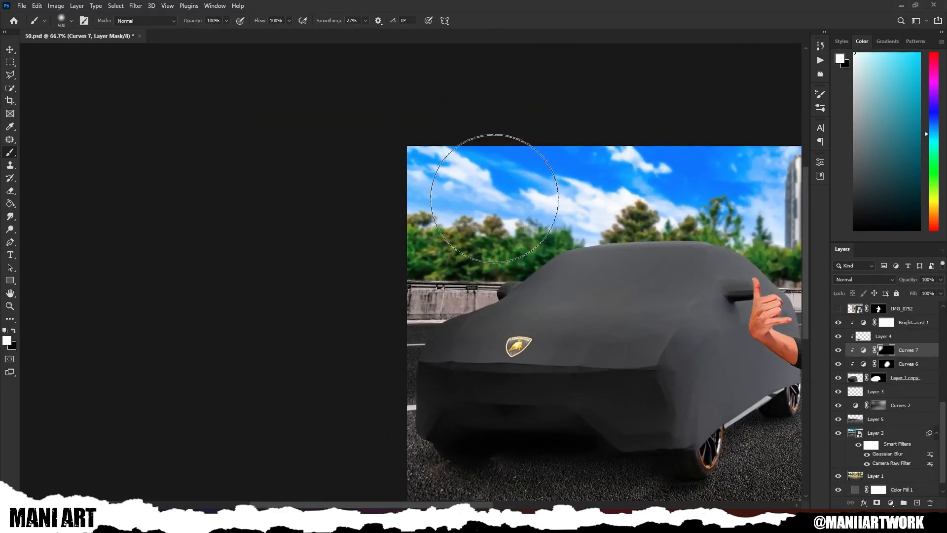
Step: Refine the Curves 7 mask with a 400 px brush and reduce the adjustment's opacity
{"action": "key", "text": "x"}
{"action": "scroll", "coordinate": [525, 376], "scroll_direction": "up", "scroll_amount": 1}
{"action": "key", "text": "x"}
{"action": "key", "text": "bracketright"}
{"action": "key", "text": "bracketright"}
{"action": "key", "text": "bracketright"}
{"action": "key", "text": "bracketright"}
{"action": "scroll", "coordinate": [634, 192], "scroll_direction": "down", "scroll_amount": 3}
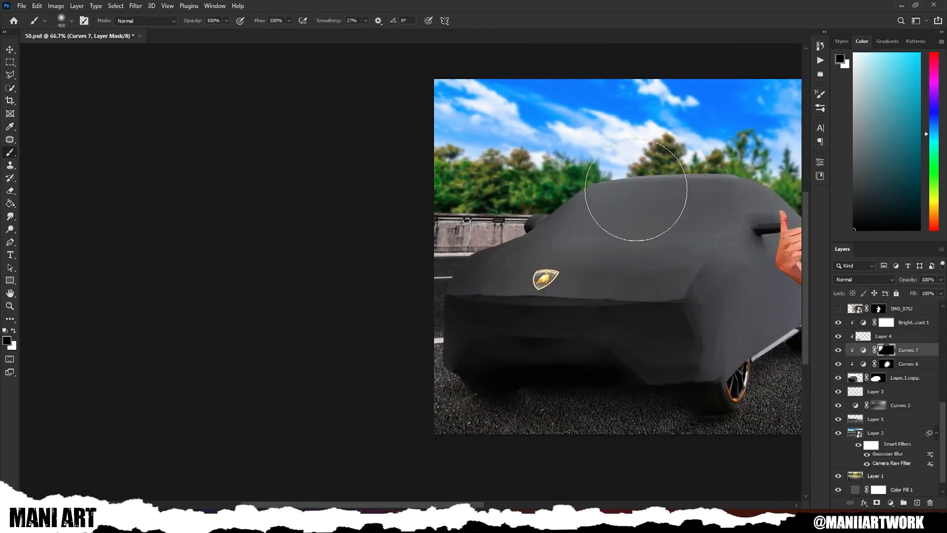
{"action": "left_click_drag", "start_coordinate": [736, 243], "coordinate": [534, 256]}
{"action": "scroll", "coordinate": [448, 239], "scroll_direction": "up", "scroll_amount": 1}
{"action": "left_click_drag", "start_coordinate": [907, 280], "coordinate": [900, 279]}
{"action": "scroll", "coordinate": [888, 394], "scroll_direction": "up", "scroll_amount": 5}
{"action": "left_click_drag", "start_coordinate": [725, 269], "coordinate": [697, 284]}
Step: On Layer 7, choose a soft brush preset and paint a white rim light along the shirt's outer side edge
{"action": "key", "text": "x"}
{"action": "key", "text": "alt+period"}
{"action": "scroll", "coordinate": [697, 284], "scroll_direction": "up", "scroll_amount": 6}
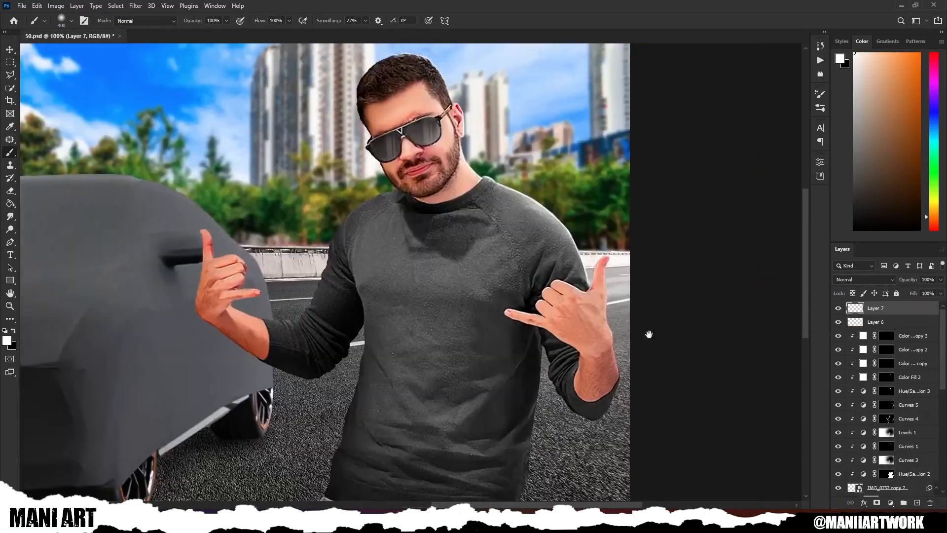
{"action": "left_click_drag", "start_coordinate": [647, 331], "coordinate": [444, 222]}
{"action": "scroll", "coordinate": [598, 281], "scroll_direction": "up", "scroll_amount": 2}
{"action": "right_click", "coordinate": [476, 212]}
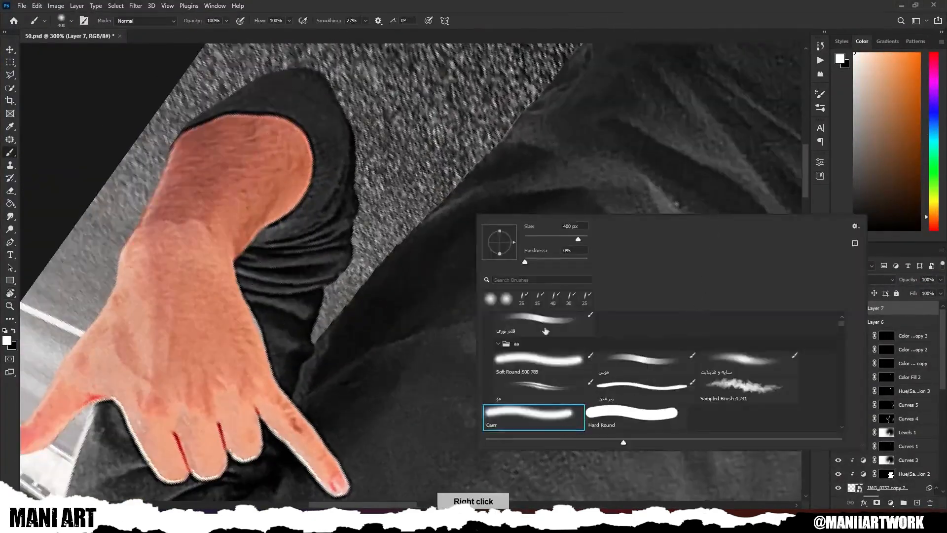
{"action": "double_click", "coordinate": [538, 412]}
{"action": "left_click_drag", "start_coordinate": [542, 166], "coordinate": [530, 153]}
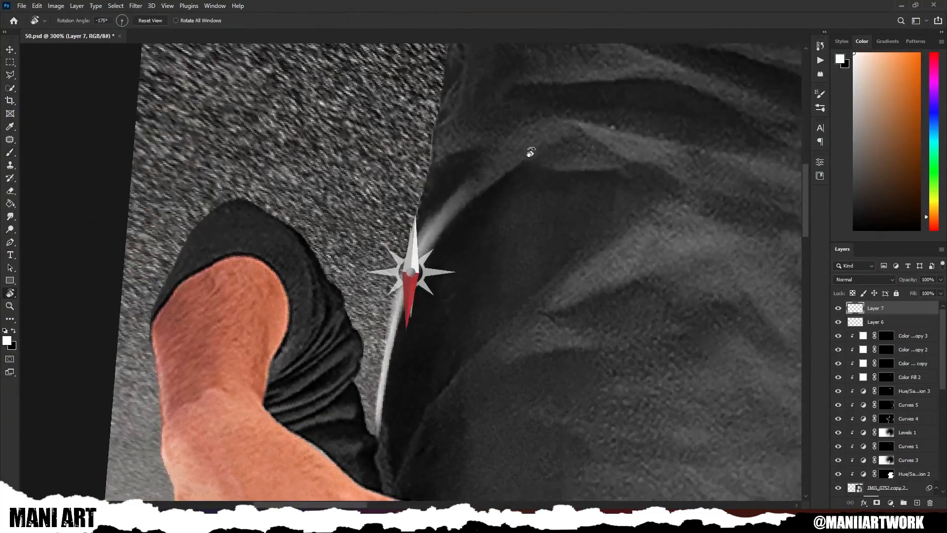
{"action": "left_click_drag", "start_coordinate": [419, 222], "coordinate": [369, 316]}
{"action": "key", "text": "bracketright"}
{"action": "left_click_drag", "start_coordinate": [400, 257], "coordinate": [375, 401]}
{"action": "left_click_drag", "start_coordinate": [398, 276], "coordinate": [380, 368]}
Step: Extend the white rim light down to the shirt's hem and soften it with a smaller eraser
{"action": "left_click_drag", "start_coordinate": [424, 197], "coordinate": [389, 354]}
{"action": "left_click_drag", "start_coordinate": [457, 261], "coordinate": [459, 270]}
{"action": "left_click_drag", "start_coordinate": [362, 340], "coordinate": [347, 361]}
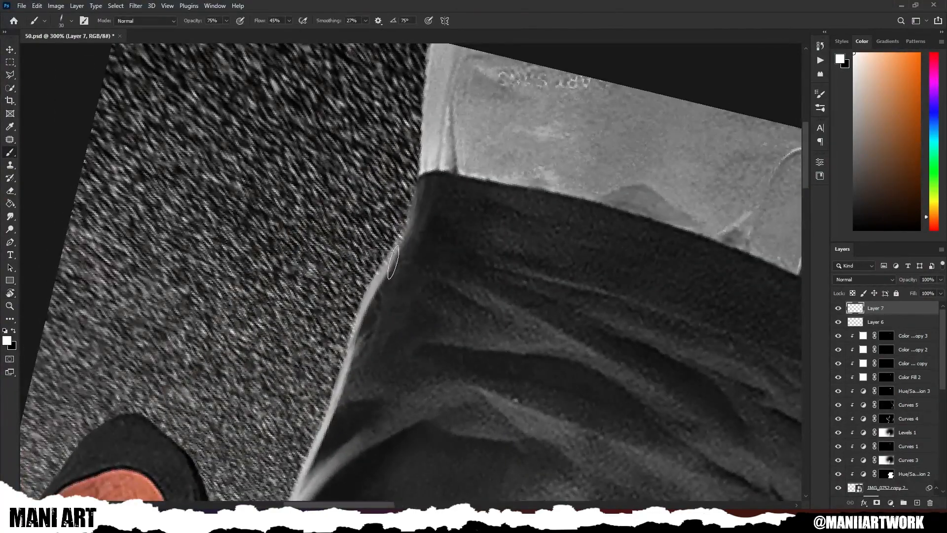
{"action": "left_click_drag", "start_coordinate": [410, 216], "coordinate": [402, 286]}
{"action": "scroll", "coordinate": [401, 309], "scroll_direction": "down", "scroll_amount": 4}
{"action": "key", "text": "bracketleft"}
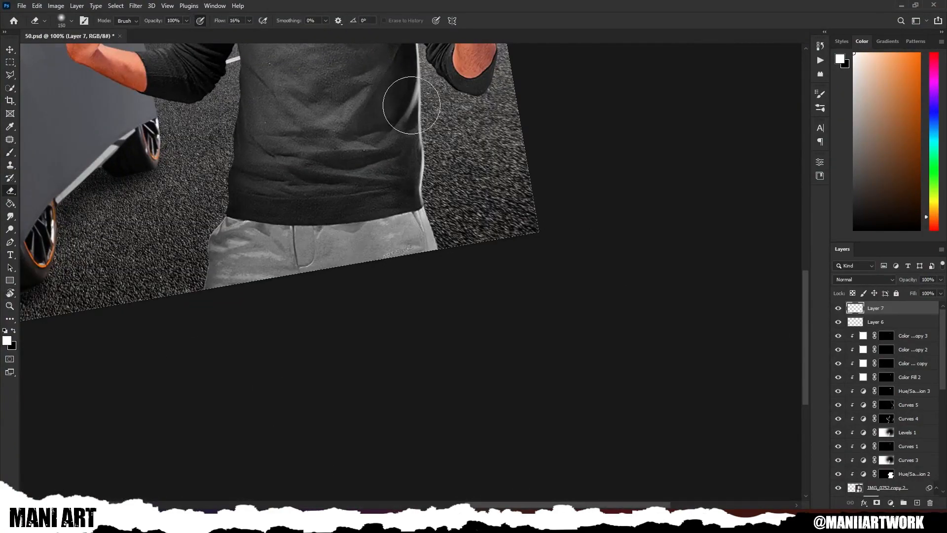
Step: Reopen Layer 2's Camera Raw filter and shift the blues and purples hues in the Color Mixer
{"action": "scroll", "coordinate": [420, 163], "scroll_direction": "down", "scroll_amount": 2}
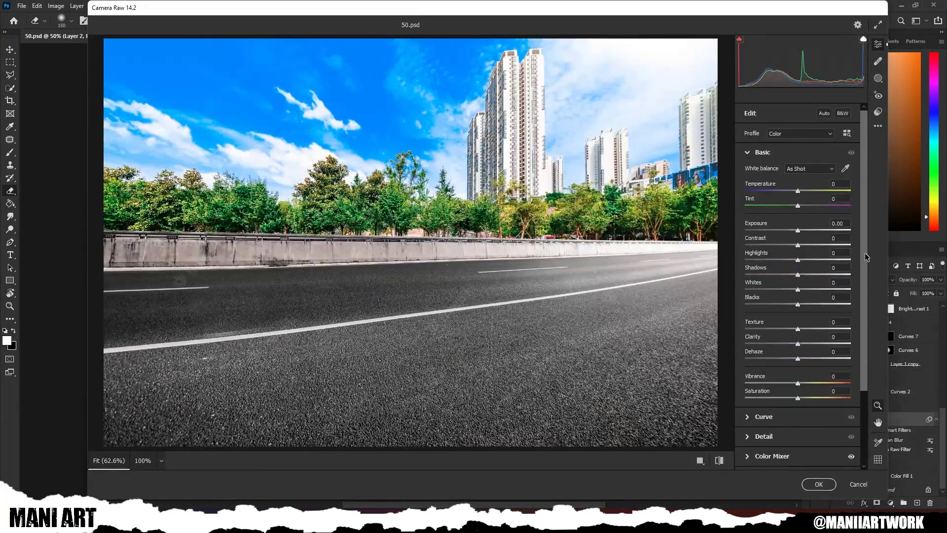
{"action": "scroll", "coordinate": [798, 247], "scroll_direction": "down", "scroll_amount": 3}
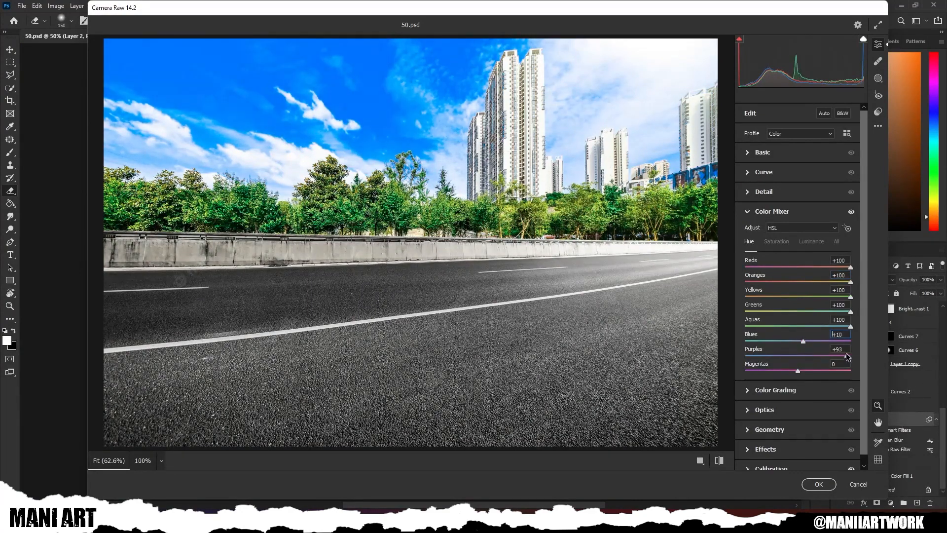
{"action": "left_click_drag", "start_coordinate": [798, 341], "coordinate": [873, 340]}
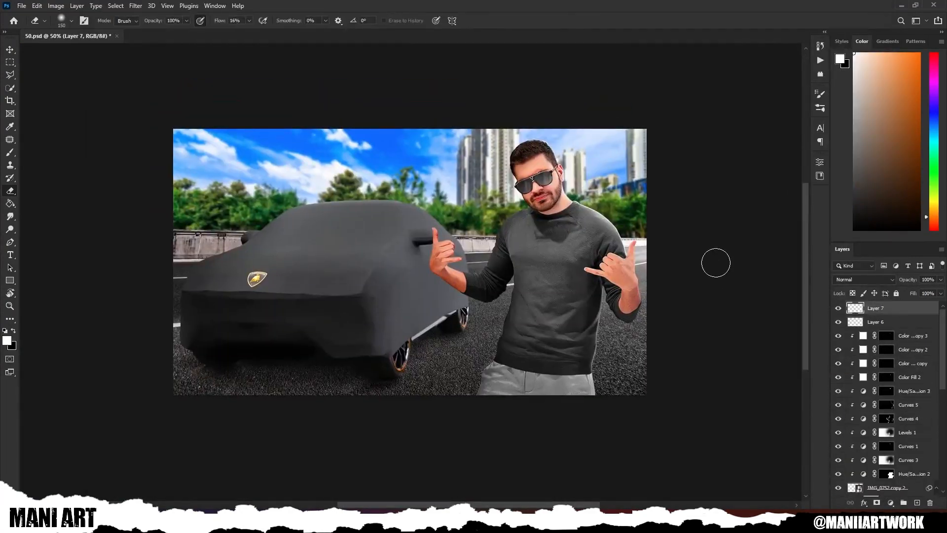
Step: Open the Camera Raw filter on Layer 8, set contrast to +21 and shadows to +5, and adjust the sharpening
{"action": "left_click", "coordinate": [135, 6]}
{"action": "left_click", "coordinate": [163, 78]}
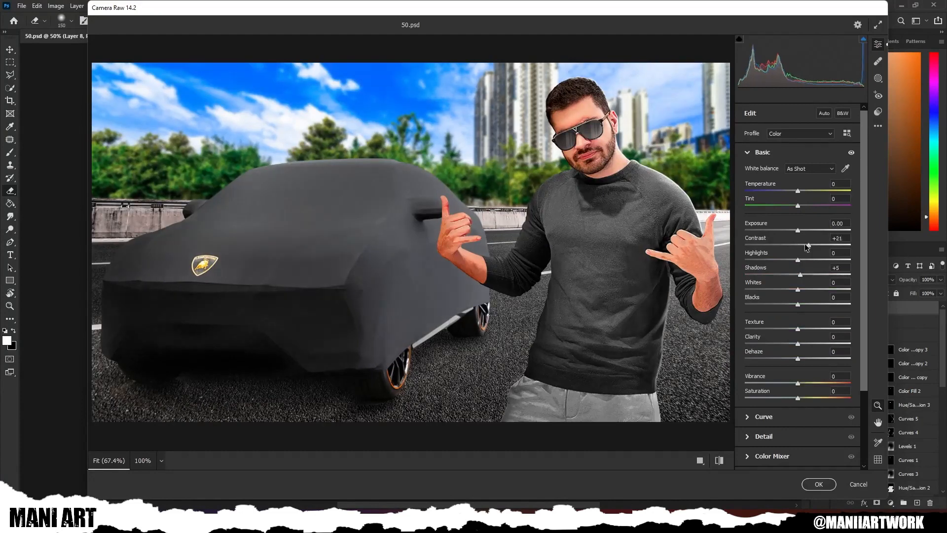
{"action": "scroll", "coordinate": [659, 279], "scroll_direction": "down", "scroll_amount": 3}
{"action": "left_click", "coordinate": [768, 436]}
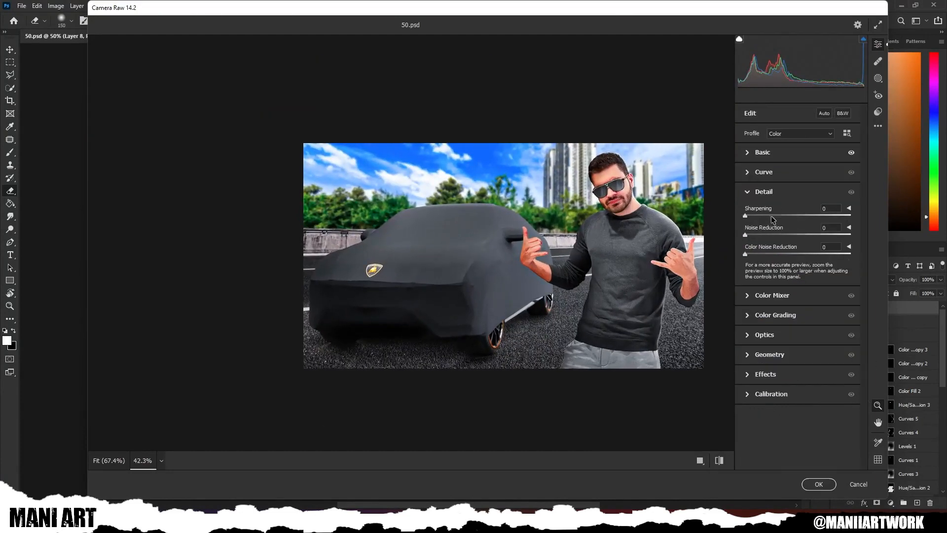
{"action": "left_click", "coordinate": [765, 374]}
Step: In the Camera Raw calibration, set the shadows tint to +100 and the blue primary hue to -9
{"action": "left_click_drag", "start_coordinate": [797, 333], "coordinate": [850, 326]}
{"action": "scroll", "coordinate": [614, 182], "scroll_direction": "up", "scroll_amount": 5}
{"action": "scroll", "coordinate": [613, 181], "scroll_direction": "down", "scroll_amount": 4}
{"action": "scroll", "coordinate": [616, 207], "scroll_direction": "down", "scroll_amount": 1}
{"action": "scroll", "coordinate": [616, 237], "scroll_direction": "up", "scroll_amount": 1}
{"action": "left_click", "coordinate": [789, 352]}
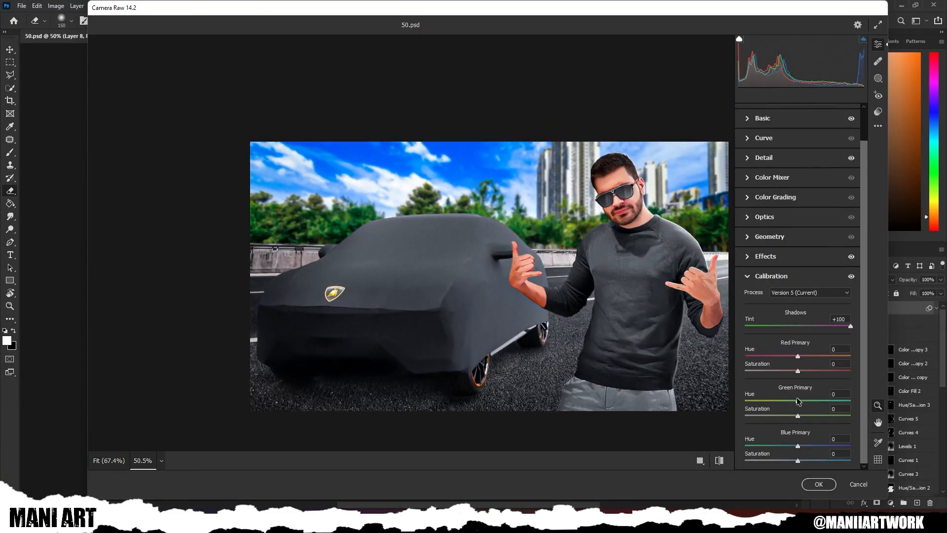
{"action": "type", "text": "0"}
{"action": "key", "text": "Tab"}
{"action": "key", "text": "Tab"}
{"action": "type", "text": "-20"}
{"action": "key", "text": "Tab"}
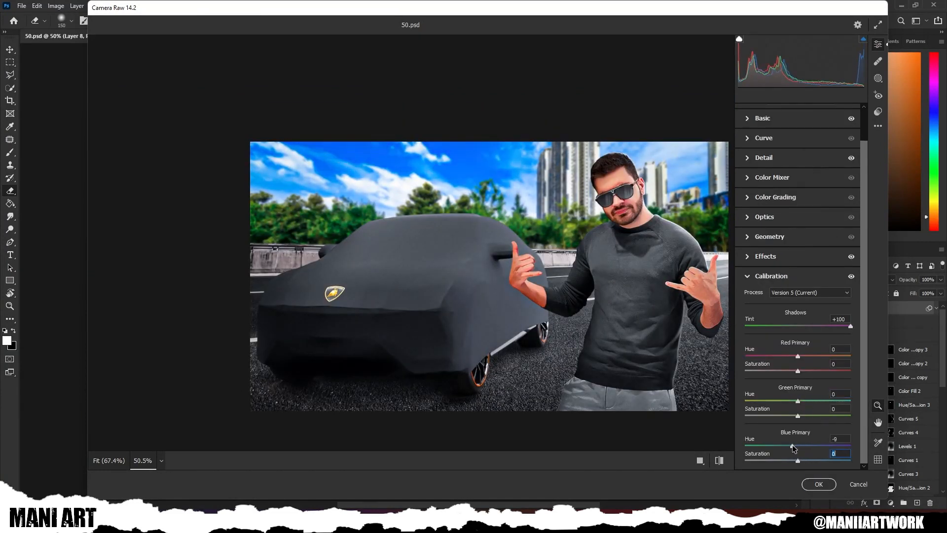
Step: Slightly adjust the lens distortion in Camera Raw and apply the filter to Layer 8
{"action": "left_click", "coordinate": [801, 218]}
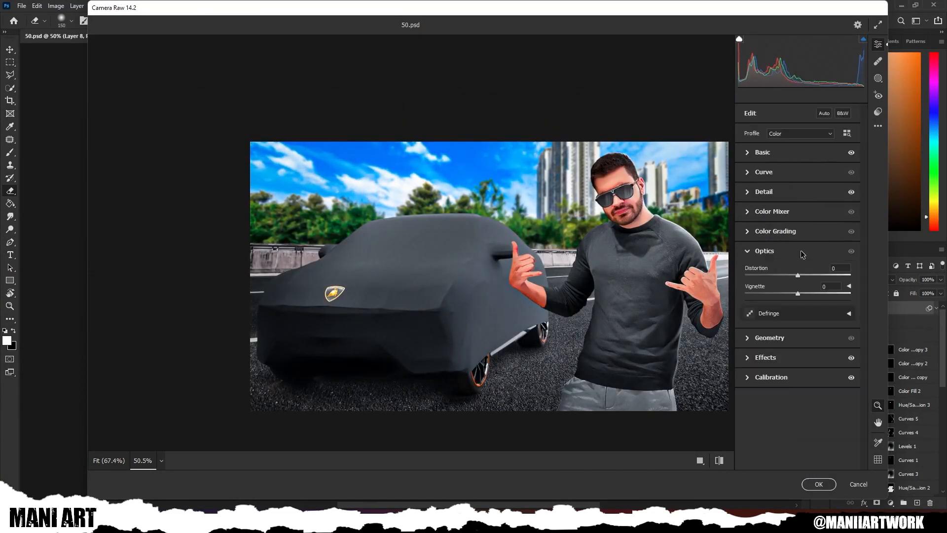
{"action": "left_click", "coordinate": [780, 360]}
{"action": "left_click", "coordinate": [764, 251]}
{"action": "left_click_drag", "start_coordinate": [798, 275], "coordinate": [801, 277]}
{"action": "left_click", "coordinate": [818, 484]}
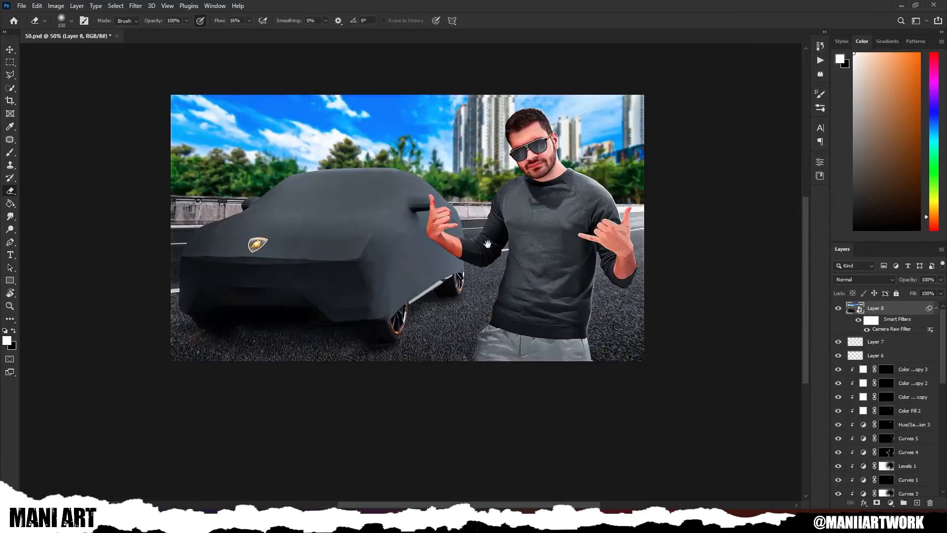
Step: Enlarge Layer 8 slightly with Free Transform to extend it at the canvas edge
{"action": "left_click_drag", "start_coordinate": [487, 244], "coordinate": [541, 287]}
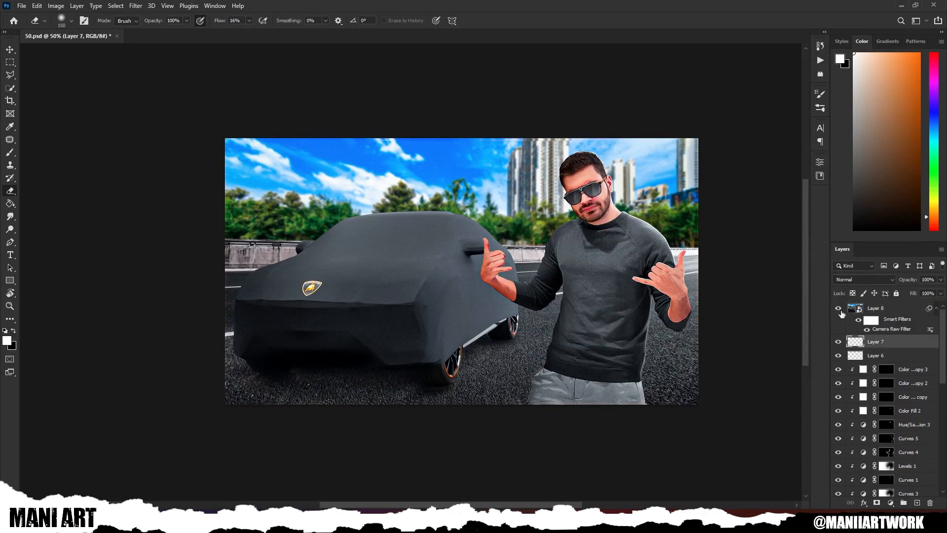
{"action": "left_click", "coordinate": [876, 310]}
{"action": "scroll", "coordinate": [714, 408], "scroll_direction": "up", "scroll_amount": 2}
{"action": "scroll", "coordinate": [715, 408], "scroll_direction": "down", "scroll_amount": 2}
{"action": "key", "text": "ctrl+t"}
{"action": "scroll", "coordinate": [596, 280], "scroll_direction": "down", "scroll_amount": 1}
{"action": "left_click_drag", "start_coordinate": [718, 248], "coordinate": [722, 250]}
{"action": "scroll", "coordinate": [650, 253], "scroll_direction": "up", "scroll_amount": 1}
{"action": "key", "text": "Return"}
{"action": "left_click_drag", "start_coordinate": [651, 218], "coordinate": [588, 225]}
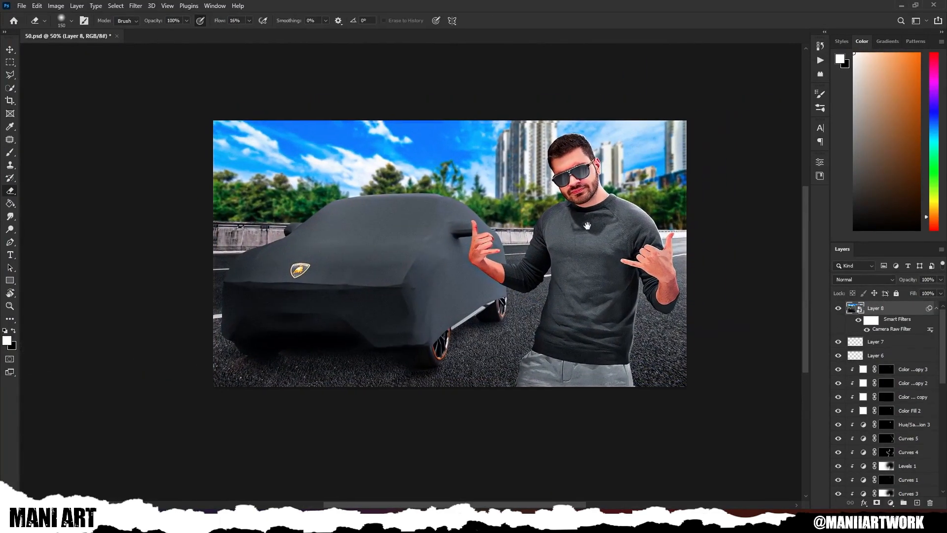
Step: Group the composite layers from Layer 7 down to Layer 1, leaving Color Fill 1 and Background outside
{"action": "left_click", "coordinate": [893, 339]}
{"action": "left_click", "coordinate": [894, 341], "text": "shift"}
{"action": "key", "text": "ctrl+g"}
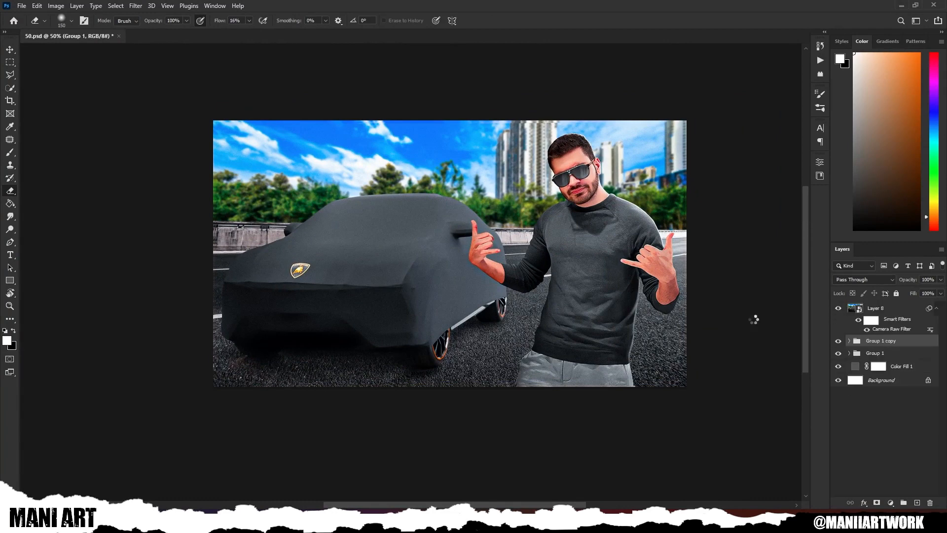
Step: Crop the canvas to a widescreen frame using a 1920 by 1080 ratio
{"action": "key", "text": "c"}
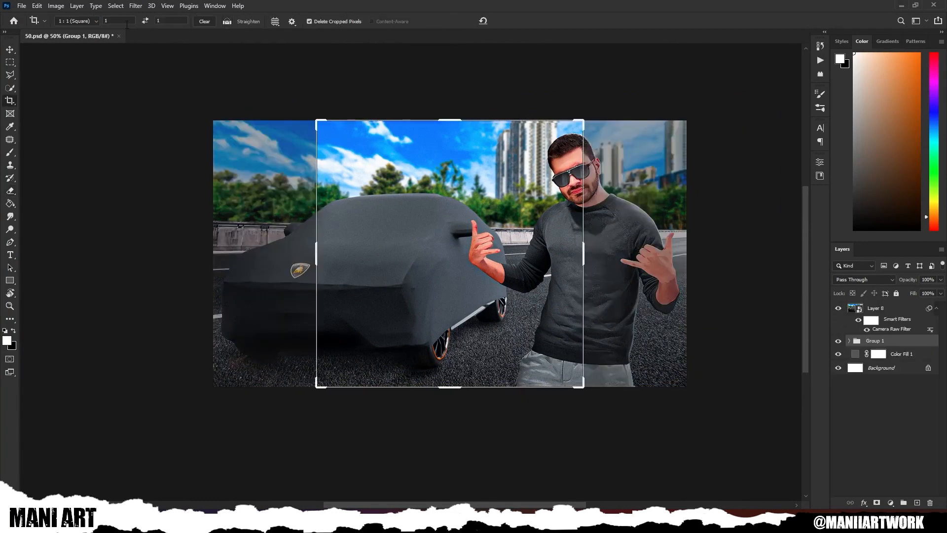
{"action": "left_click", "coordinate": [77, 20]}
{"action": "left_click", "coordinate": [94, 30]}
{"action": "double_click", "coordinate": [117, 20]}
{"action": "type", "text": "1920"}
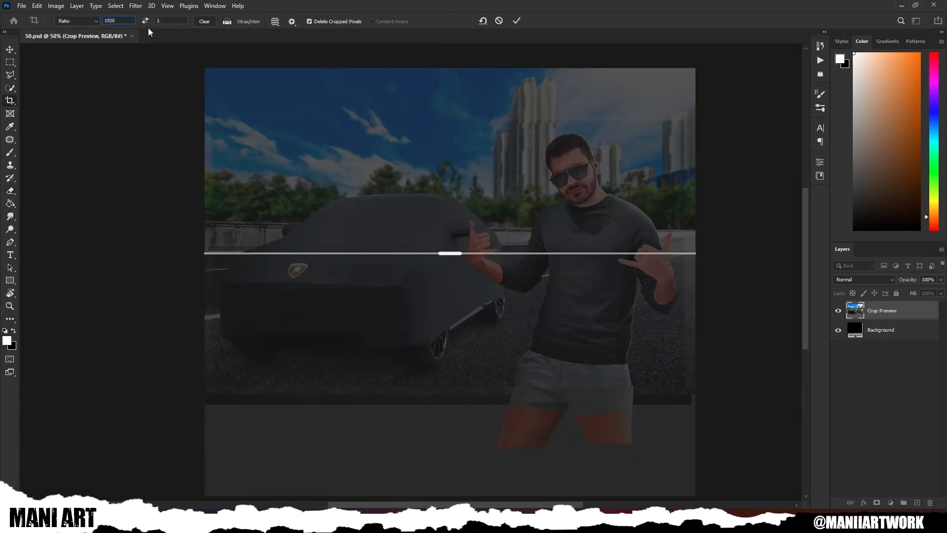
{"action": "double_click", "coordinate": [180, 21]}
{"action": "type", "text": "1080"}
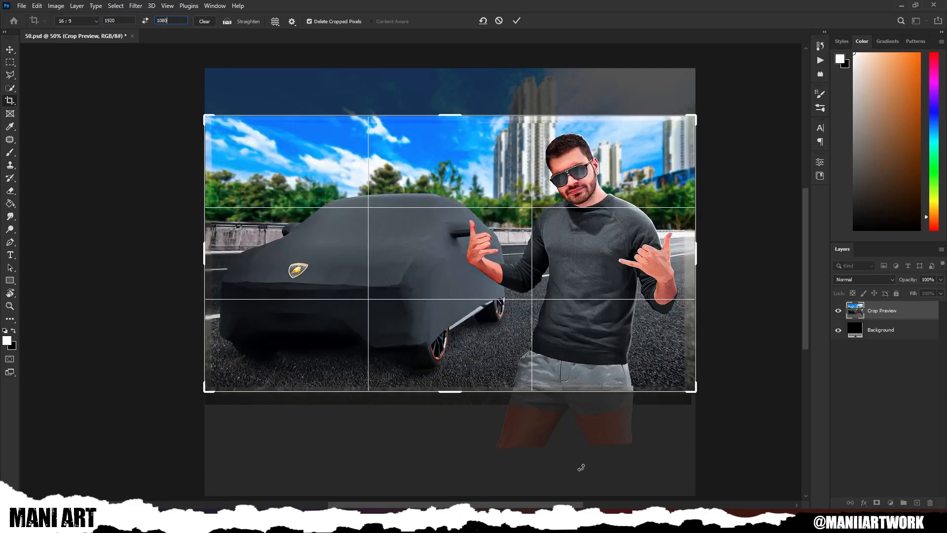
{"action": "key", "text": "Return"}
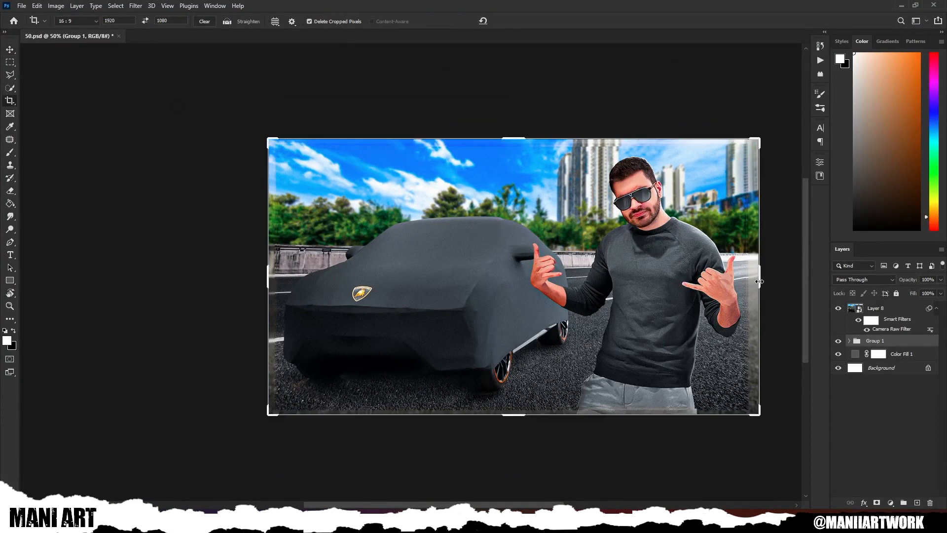
Step: Tighten the crop slightly on both sides to trim off the faded image edges
{"action": "left_click_drag", "start_coordinate": [759, 281], "coordinate": [751, 281]}
{"action": "left_click_drag", "start_coordinate": [275, 276], "coordinate": [279, 276]}
{"action": "key", "text": "Return"}
{"action": "key", "text": "ctrl+plus"}
{"action": "left_click_drag", "start_coordinate": [740, 312], "coordinate": [573, 282]}
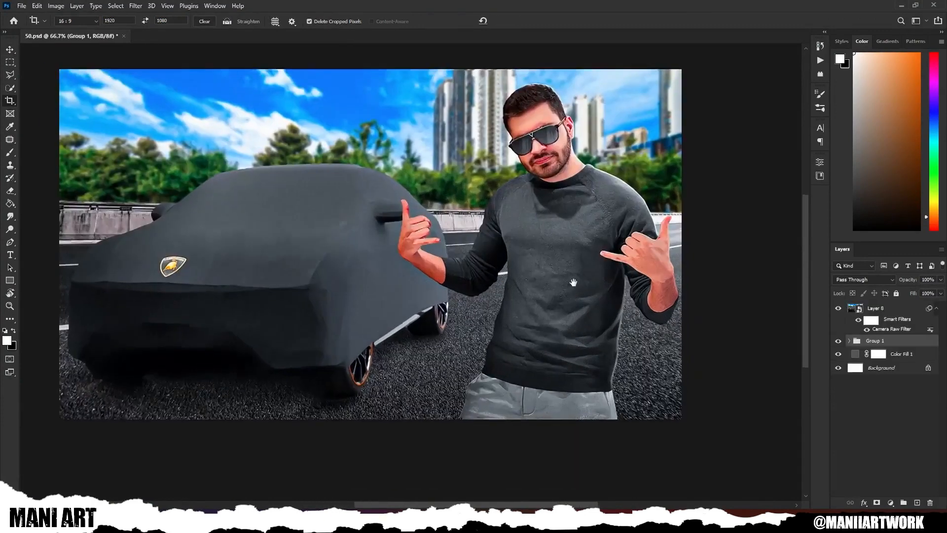
{"action": "key", "text": "ctrl+minus"}
{"action": "key", "text": "ctrl+plus"}
Step: Apply Color Efex Pro 5's Detail Extractor to Layer 8 at reduced opacity and compare the image with the layer hidden
{"action": "left_click", "coordinate": [867, 309]}
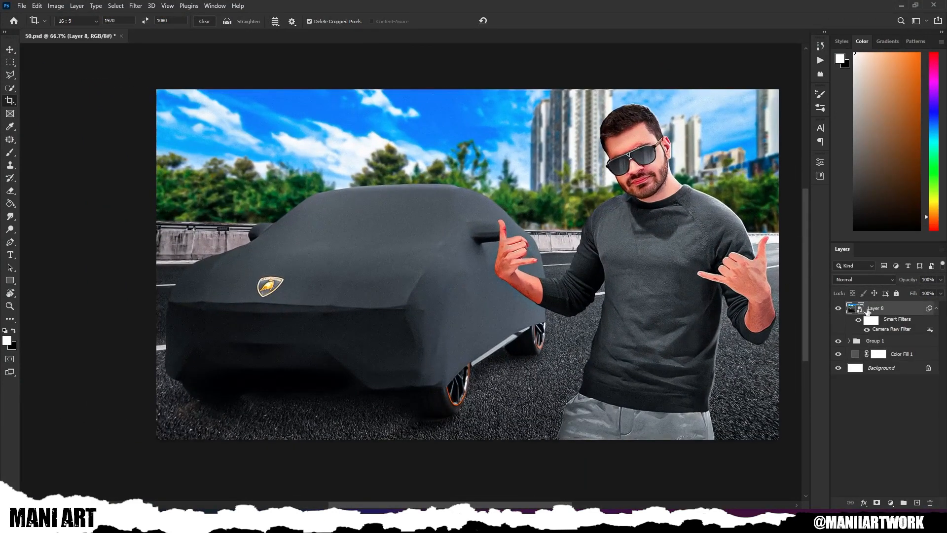
{"action": "left_click", "coordinate": [140, 7]}
{"action": "mouse_move", "coordinate": [172, 232]}
{"action": "left_click", "coordinate": [307, 240]}
{"action": "left_click", "coordinate": [45, 323]}
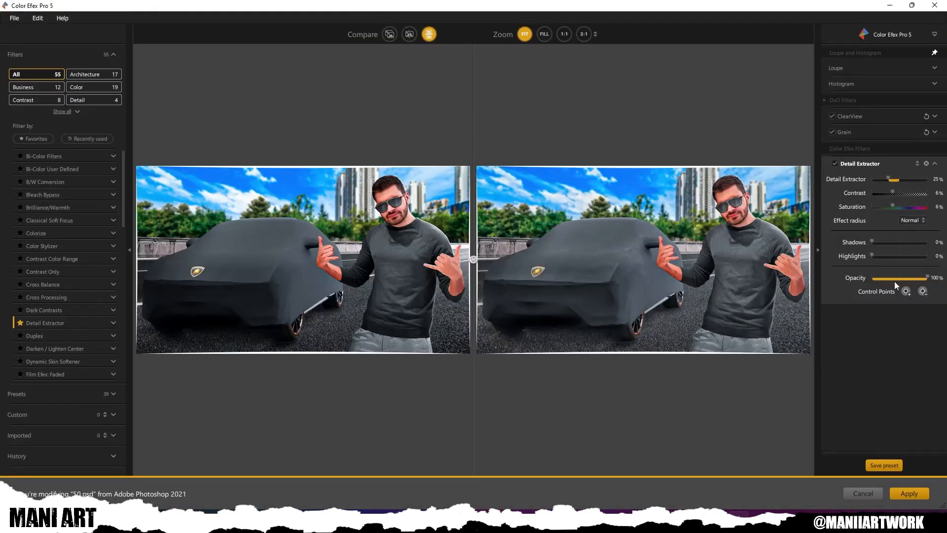
{"action": "scroll", "coordinate": [751, 249], "scroll_direction": "up", "scroll_amount": 3}
{"action": "left_click_drag", "start_coordinate": [751, 247], "coordinate": [679, 252]}
{"action": "left_click_drag", "start_coordinate": [911, 279], "coordinate": [897, 278]}
{"action": "scroll", "coordinate": [712, 256], "scroll_direction": "down", "scroll_amount": 3}
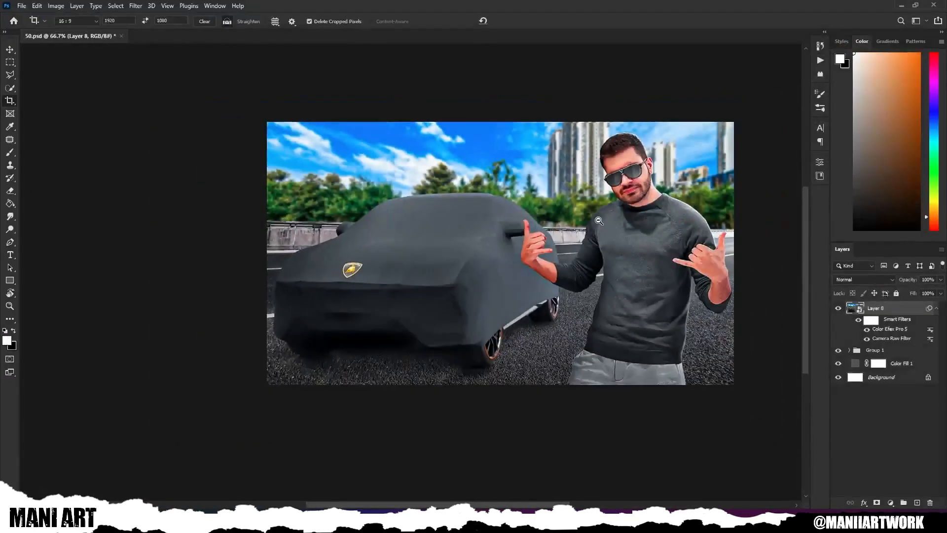
{"action": "scroll", "coordinate": [559, 271], "scroll_direction": "up", "scroll_amount": 1}
{"action": "left_click", "coordinate": [838, 309]}
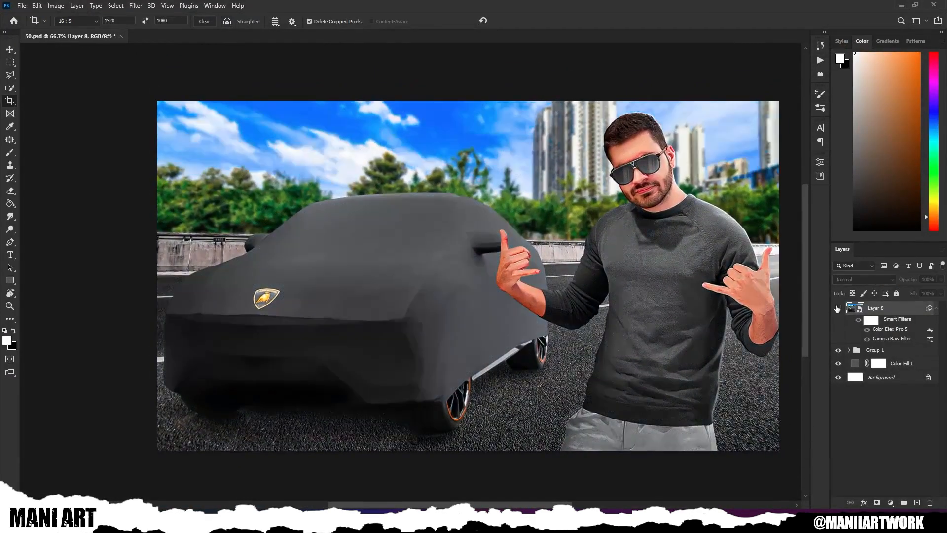
{"action": "left_click", "coordinate": [838, 308]}
{"action": "scroll", "coordinate": [592, 216], "scroll_direction": "down", "scroll_amount": 1}
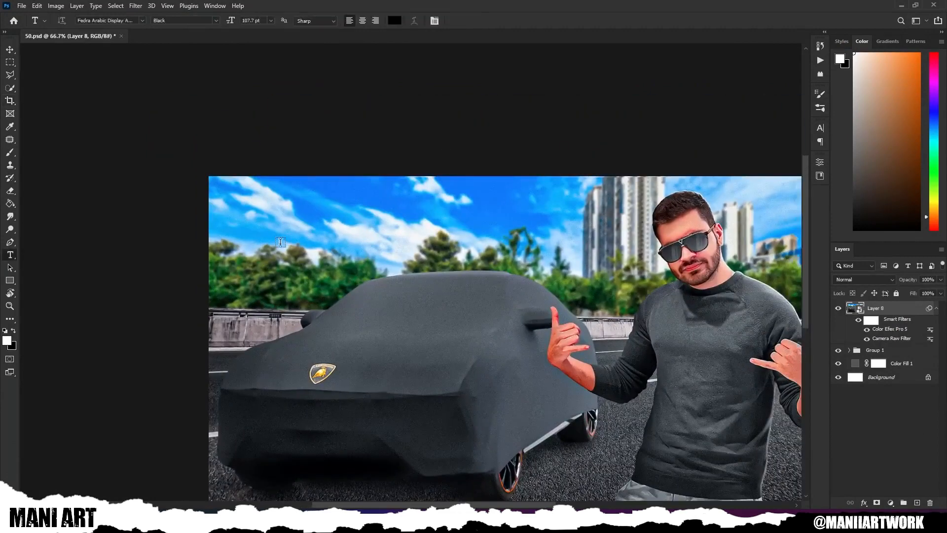
Step: Add the black text "ماشین جدید" over the sky and set its paragraph to World-Ready Layout
{"action": "scroll", "coordinate": [501, 222], "scroll_direction": "up", "scroll_amount": 1}
{"action": "left_click", "coordinate": [501, 221]}
{"action": "type", "text": "هشام"}
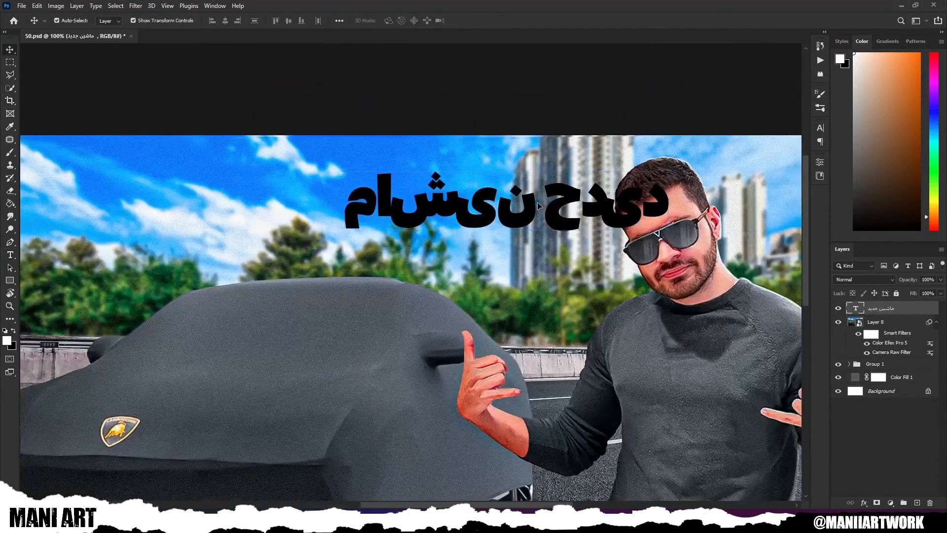
{"action": "left_click", "coordinate": [820, 142]}
{"action": "left_click", "coordinate": [804, 124]}
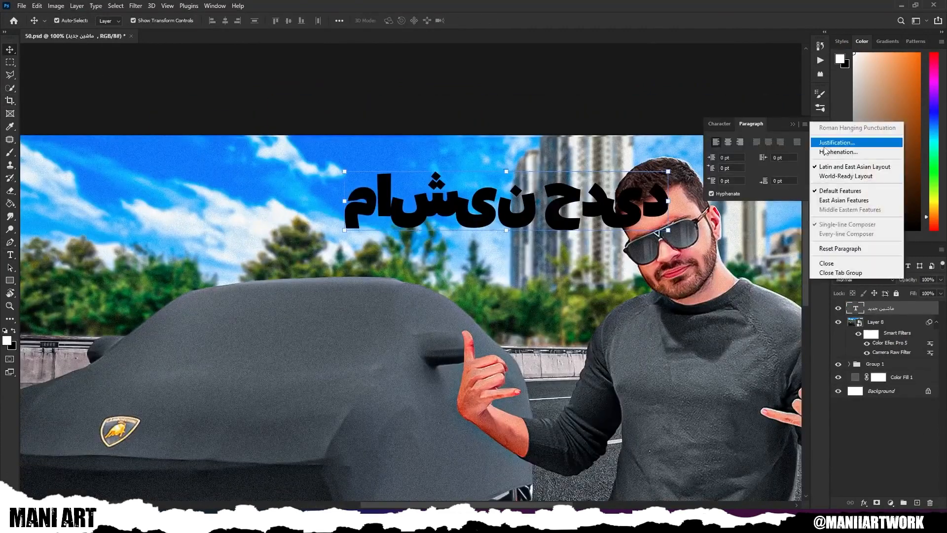
{"action": "left_click", "coordinate": [845, 176]}
Step: Move the text into the sky above the car and adjust it with Free Transform
{"action": "left_click_drag", "start_coordinate": [618, 205], "coordinate": [571, 204]}
{"action": "scroll", "coordinate": [646, 211], "scroll_direction": "down", "scroll_amount": 1}
{"action": "key", "text": "ctrl+t"}
{"action": "mouse_move", "coordinate": [501, 213]}
{"action": "left_mouse_down"}
{"action": "mouse_move", "coordinate": [570, 213]}
{"action": "mouse_move", "coordinate": [498, 208]}
{"action": "left_mouse_up"}
{"action": "key", "text": "Return"}
{"action": "left_click", "coordinate": [490, 141]}
{"action": "left_click", "coordinate": [444, 200]}
{"action": "scroll", "coordinate": [431, 176], "scroll_direction": "up", "scroll_amount": 2}
{"action": "left_click", "coordinate": [463, 125]}
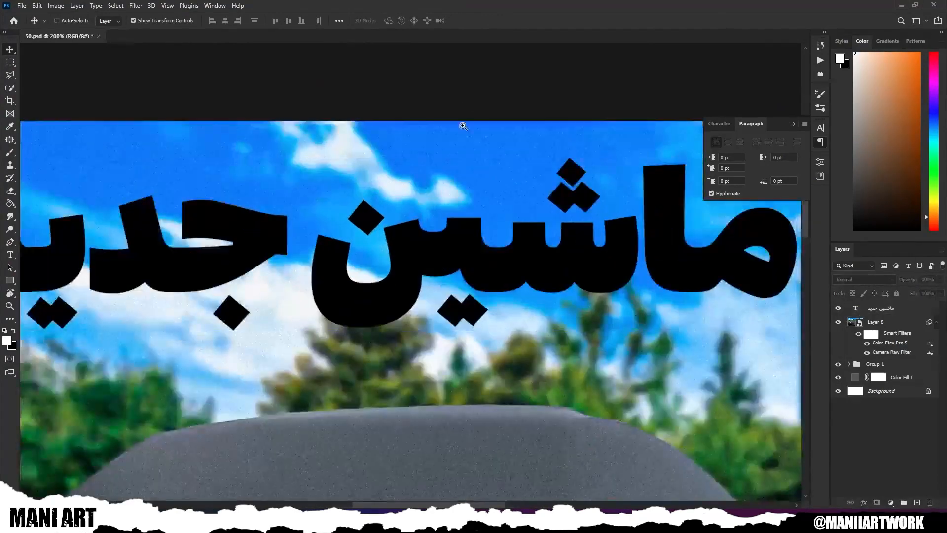
{"action": "scroll", "coordinate": [570, 233], "scroll_direction": "down", "scroll_amount": 1}
Step: Apply the light silver gradient style from the Yellow style group to the text
{"action": "left_click", "coordinate": [570, 242]}
{"action": "left_click", "coordinate": [841, 41]}
{"action": "left_click", "coordinate": [887, 118]}
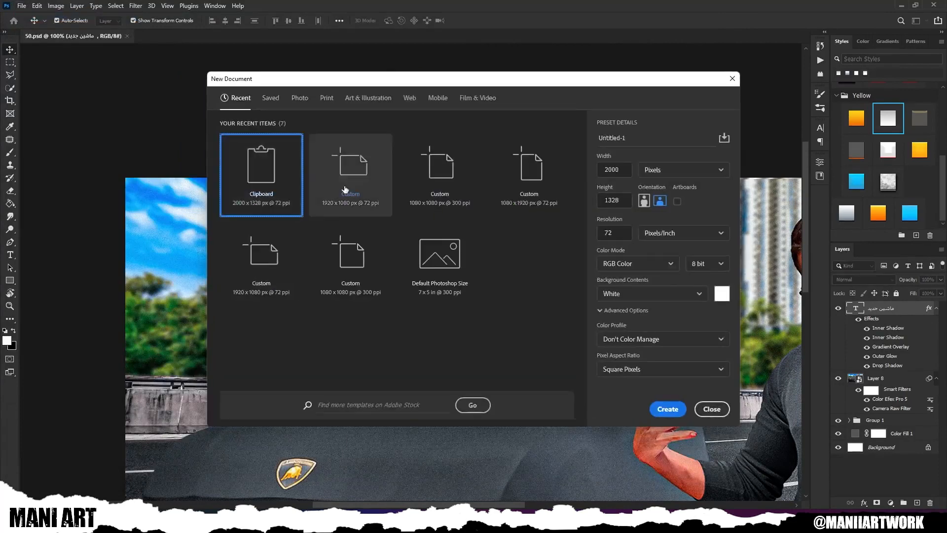
Step: Create a new 1920 x 1080 px document at 72 ppi for the styled text
{"action": "left_click", "coordinate": [353, 176]}
{"action": "left_click", "coordinate": [656, 400]}
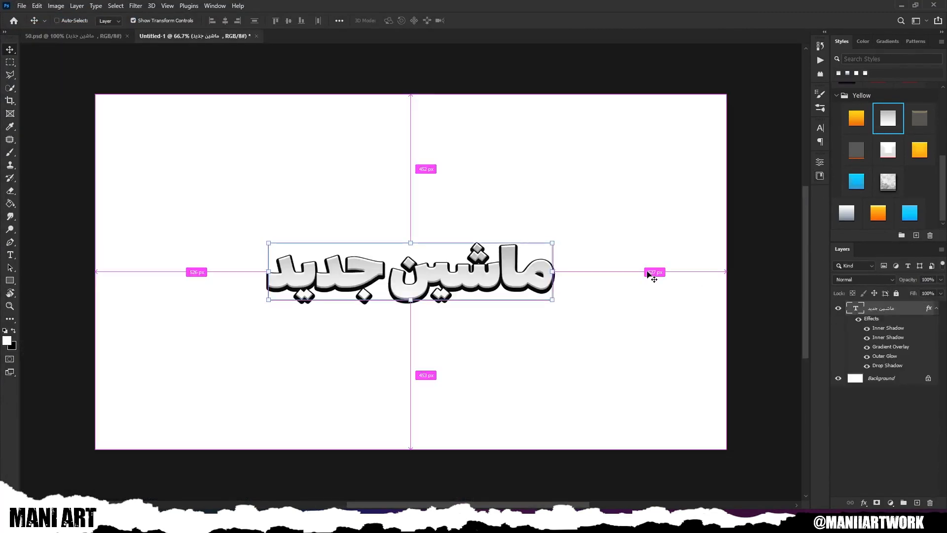
Step: Draw a black rounded rectangle behind the middle of the styled text, spanning most of its width
{"action": "key", "text": "ctrl+0"}
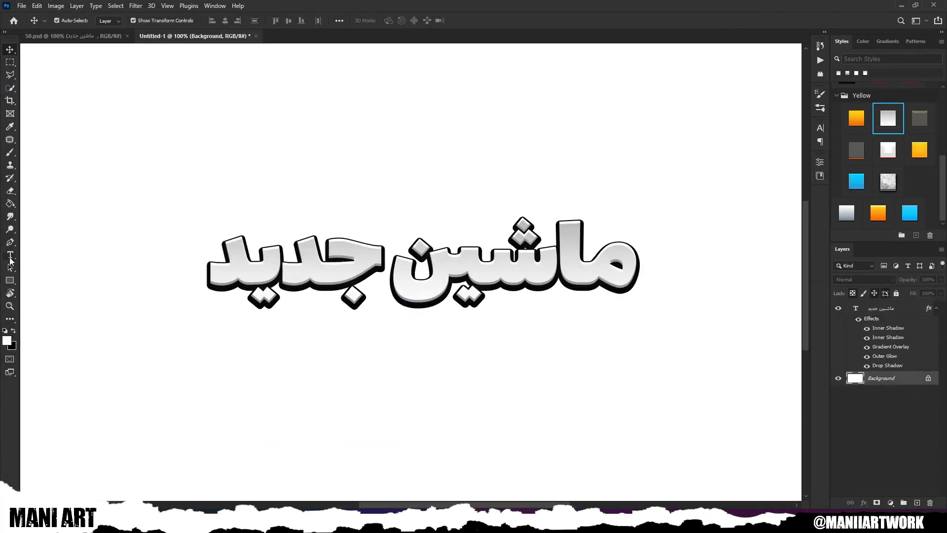
{"action": "left_click", "coordinate": [10, 280]}
{"action": "left_click_drag", "start_coordinate": [302, 276], "coordinate": [632, 281]}
{"action": "key", "text": "ctrl+t"}
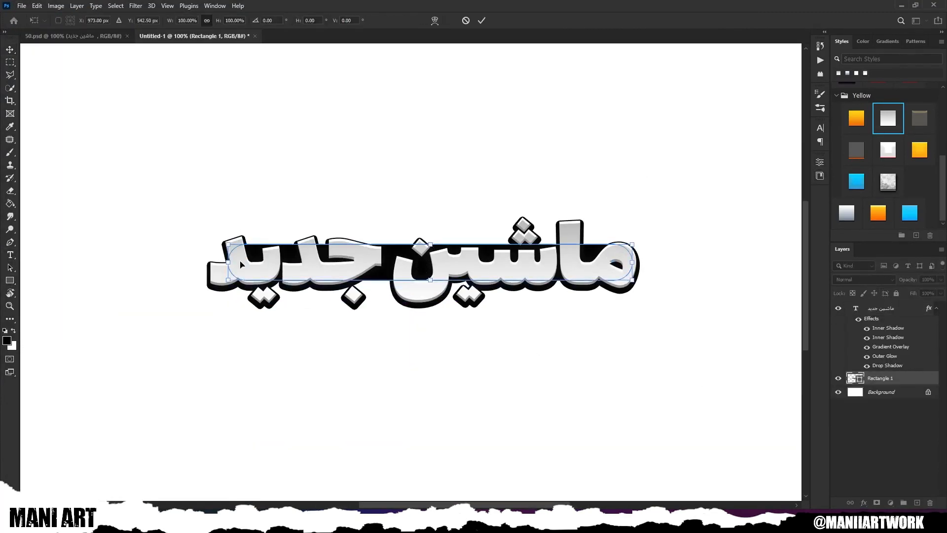
{"action": "key", "text": "Return"}
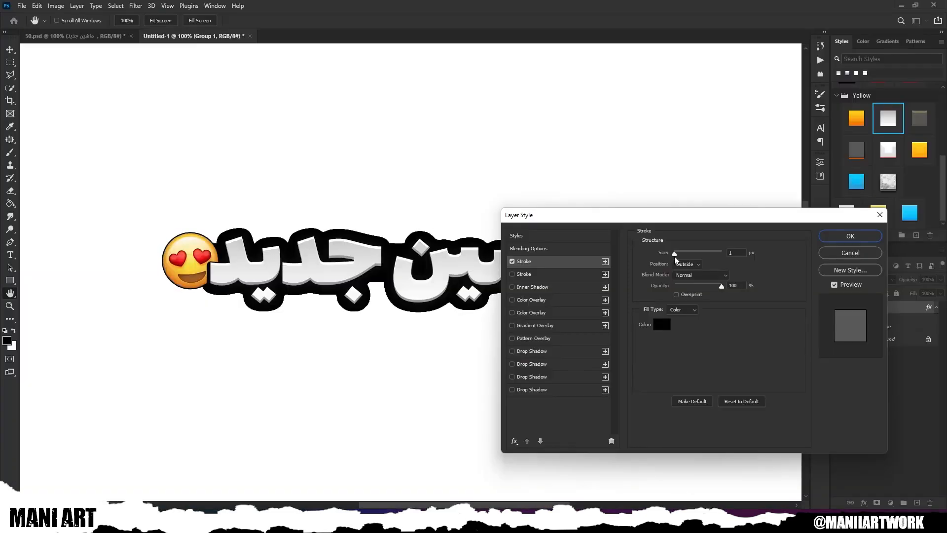
Step: Turn off the title group's stroke and add a thin black outside stroke to the heart-eyes emoji instead
{"action": "left_click", "coordinate": [513, 262]}
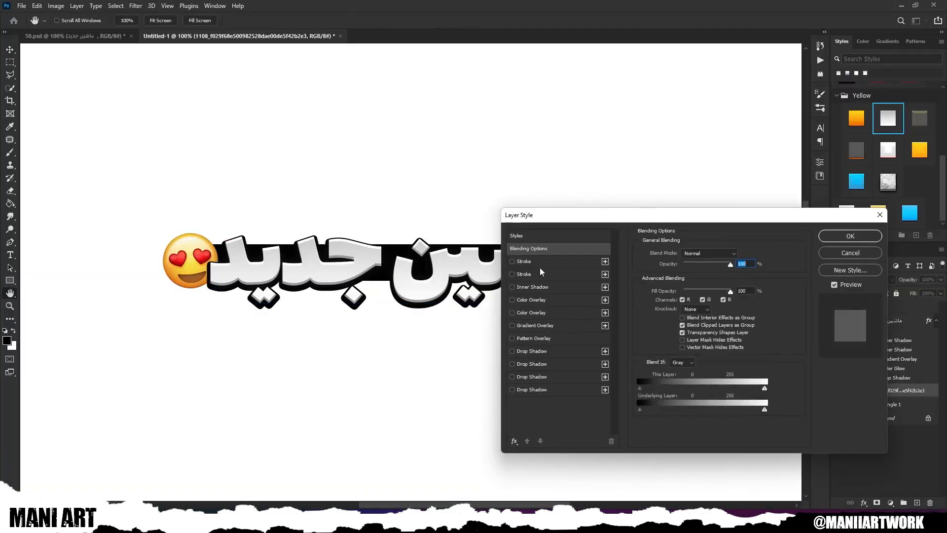
{"action": "left_click", "coordinate": [513, 261]}
{"action": "left_click_drag", "start_coordinate": [674, 252], "coordinate": [678, 253]}
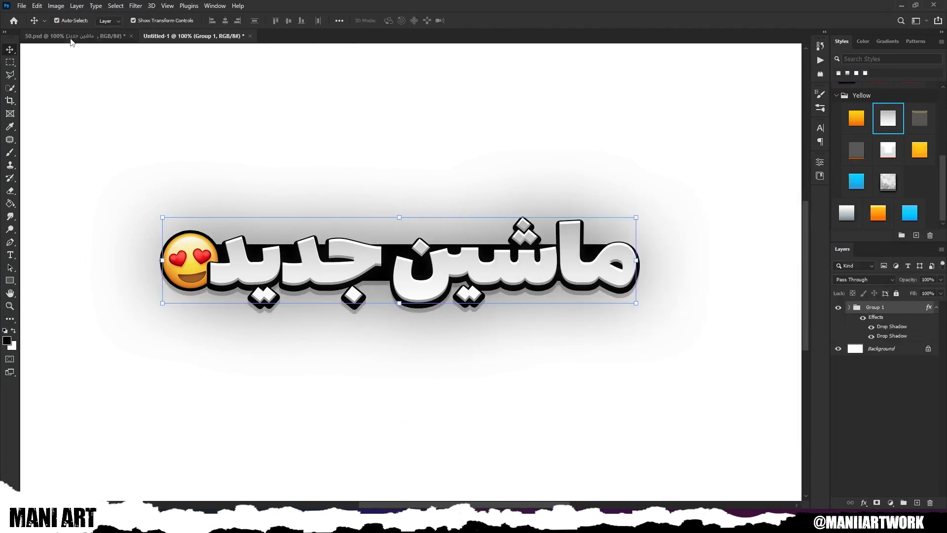
Step: Replace the old text in 50.psd with the styled title group and move it into the sky above the car
{"action": "left_click", "coordinate": [72, 39]}
{"action": "key", "text": "Delete"}
{"action": "key", "text": "ctrl+minus"}
{"action": "key", "text": "ctrl+t"}
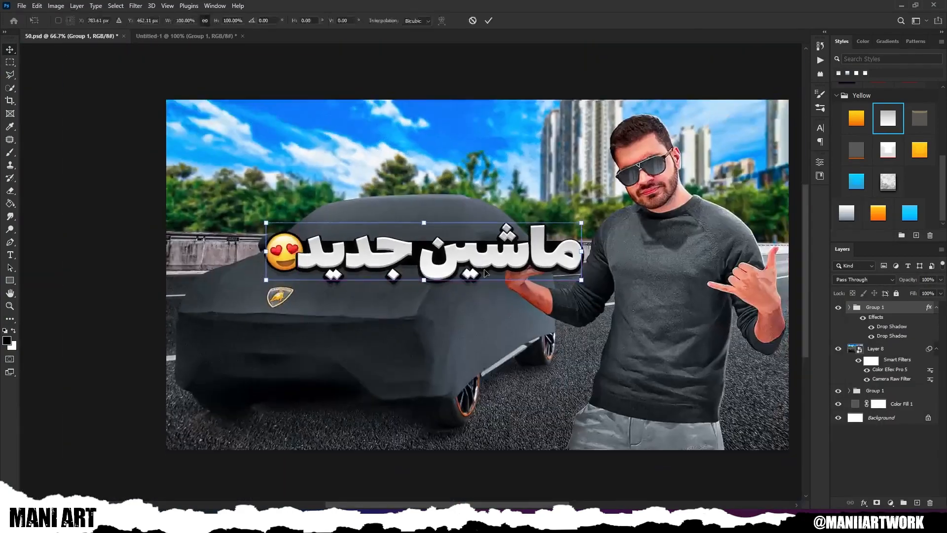
{"action": "left_click_drag", "start_coordinate": [434, 254], "coordinate": [395, 146]}
{"action": "key", "text": "Return"}
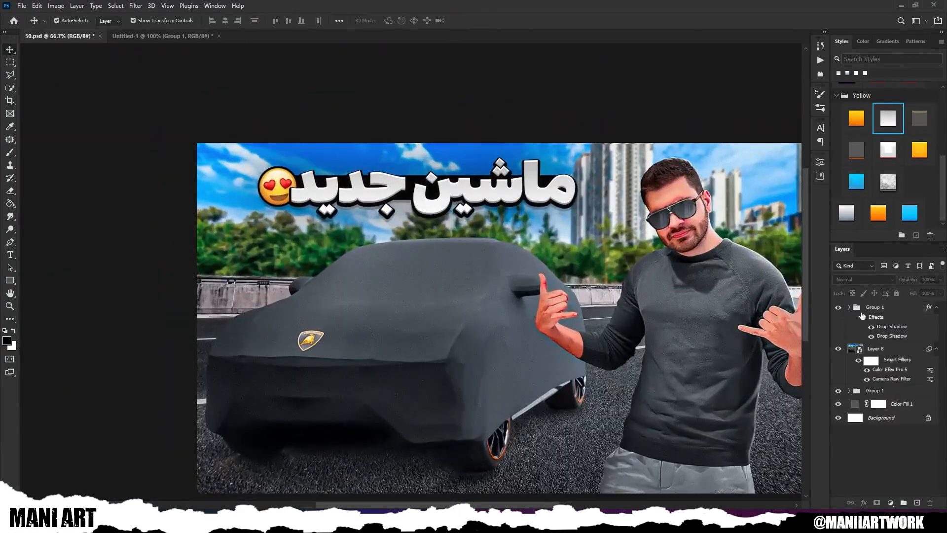
Step: Duplicate the heart-eyes emoji and place the copy at the right end of the title
{"action": "left_click_drag", "start_coordinate": [291, 183], "coordinate": [279, 175]}
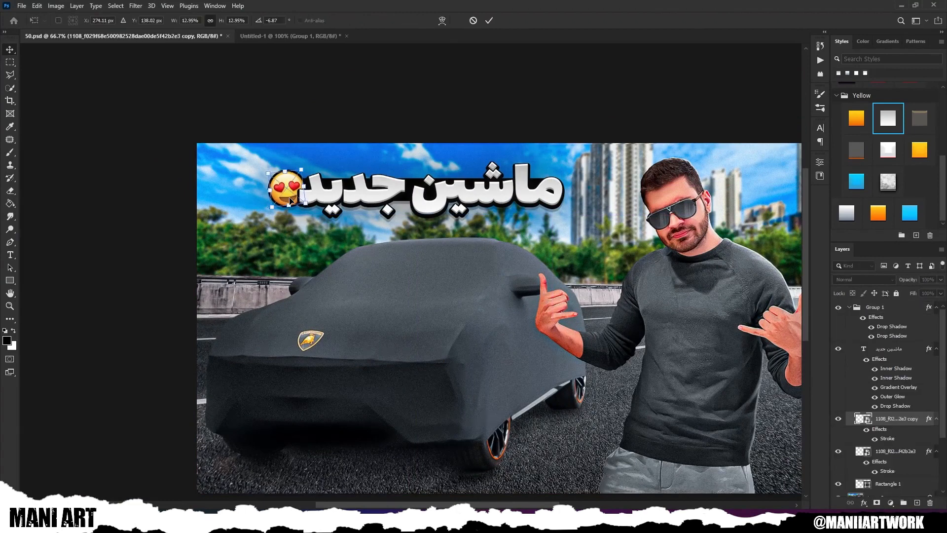
{"action": "left_click_drag", "start_coordinate": [289, 176], "coordinate": [559, 206]}
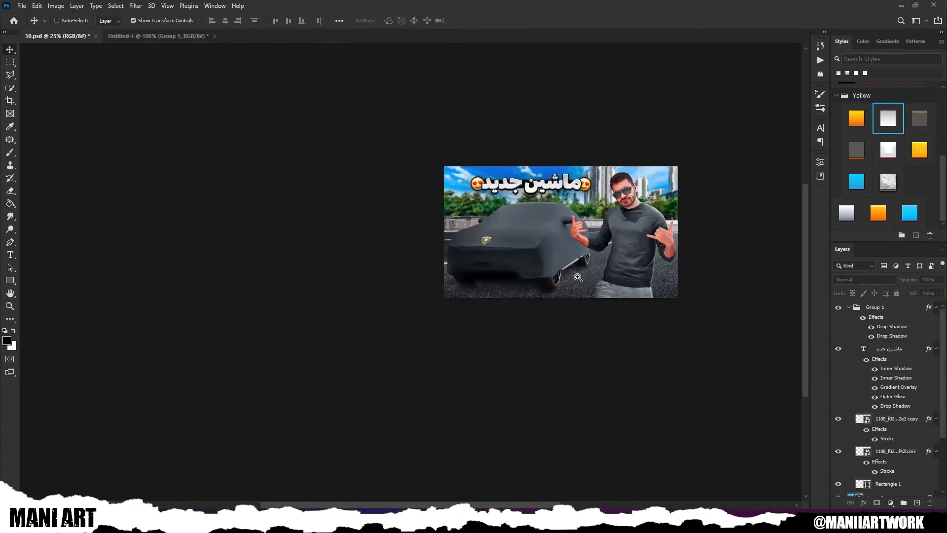
Step: Warp the title text with the horizontal Arc style at a +8% bend
{"action": "key", "text": "ctrl+t"}
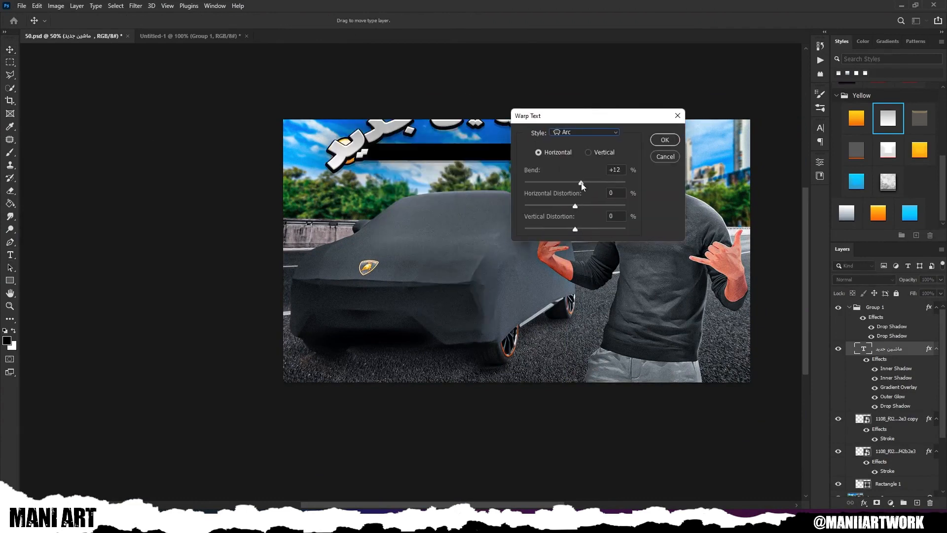
{"action": "left_click_drag", "start_coordinate": [576, 184], "coordinate": [579, 185]}
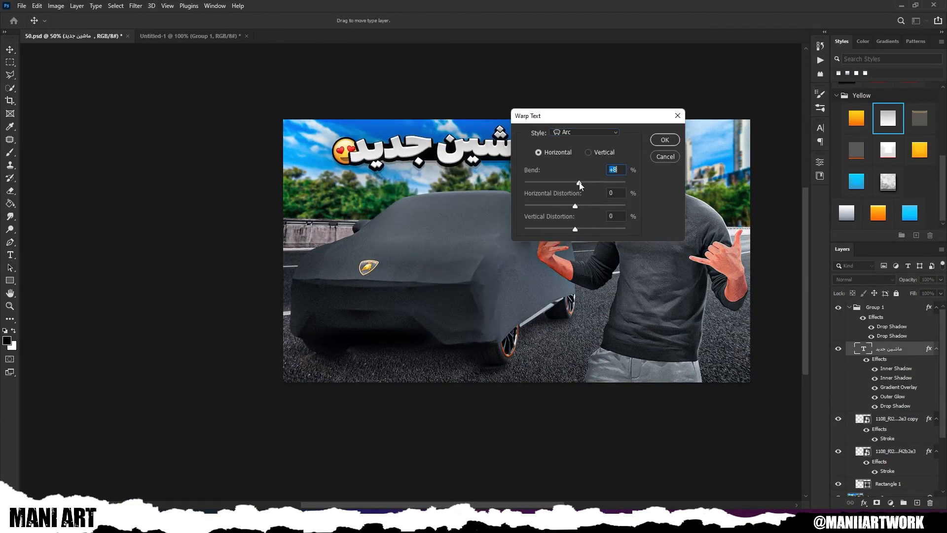
{"action": "key", "text": "Return"}
{"action": "scroll", "coordinate": [565, 148], "scroll_direction": "up", "scroll_amount": 2}
{"action": "key", "text": "v"}
{"action": "scroll", "coordinate": [554, 175], "scroll_direction": "up", "scroll_amount": 3}
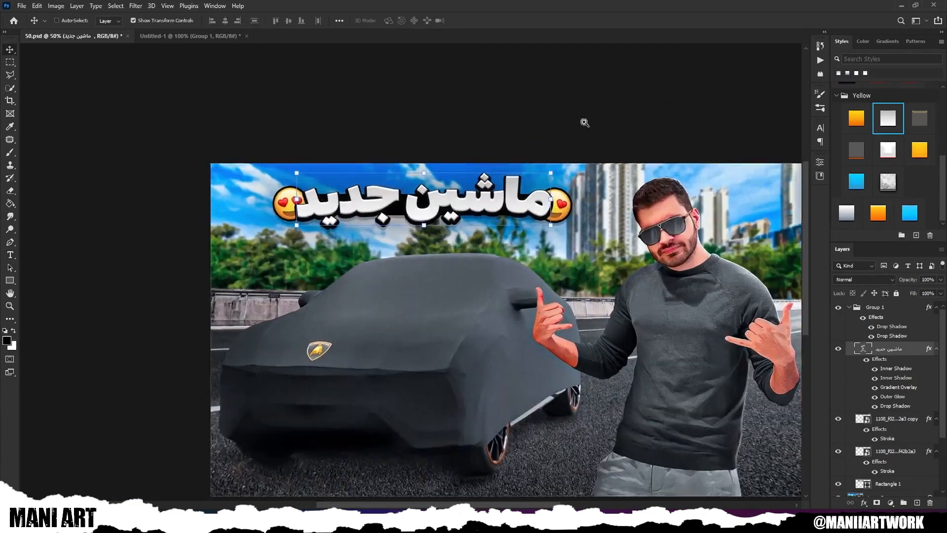
{"action": "left_click", "coordinate": [564, 208]}
{"action": "key", "text": "ctrl+0"}
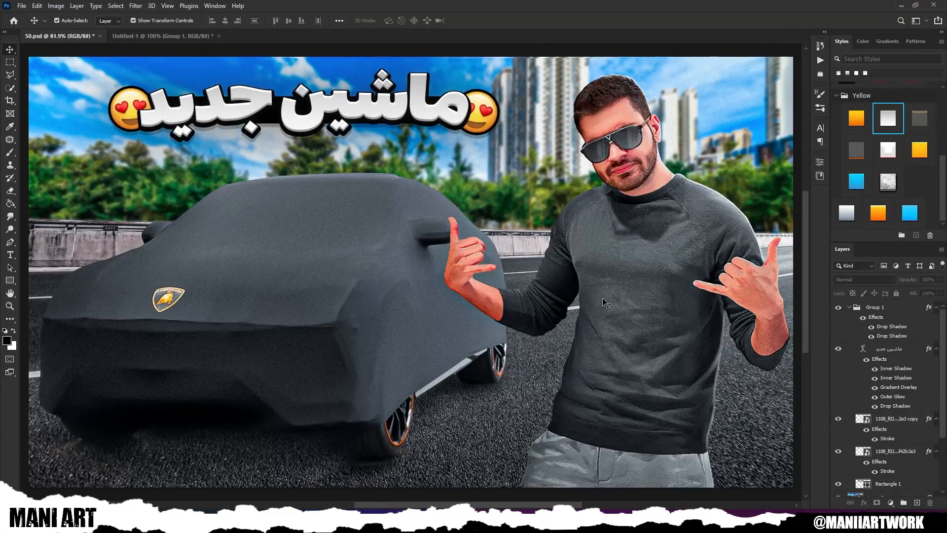
Step: Save the finished artwork in Photoshop PSD format under the file name 50
{"action": "key", "text": "ctrl+shift+s"}
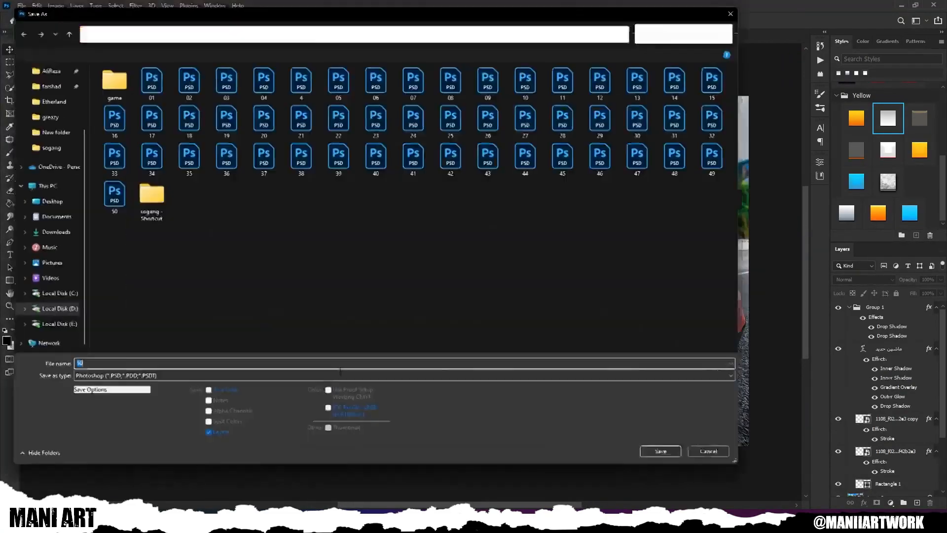
{"action": "left_click", "coordinate": [661, 451]}
{"action": "key", "text": "Return"}
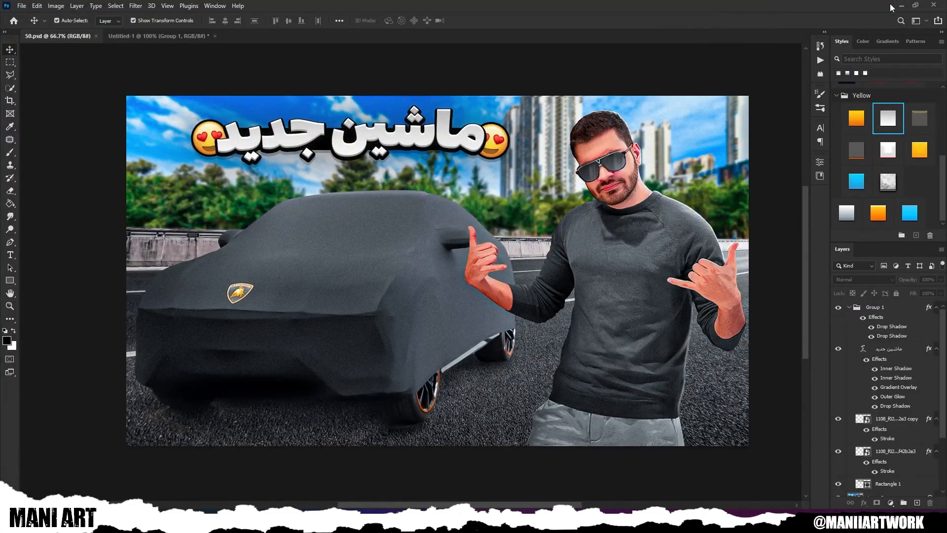